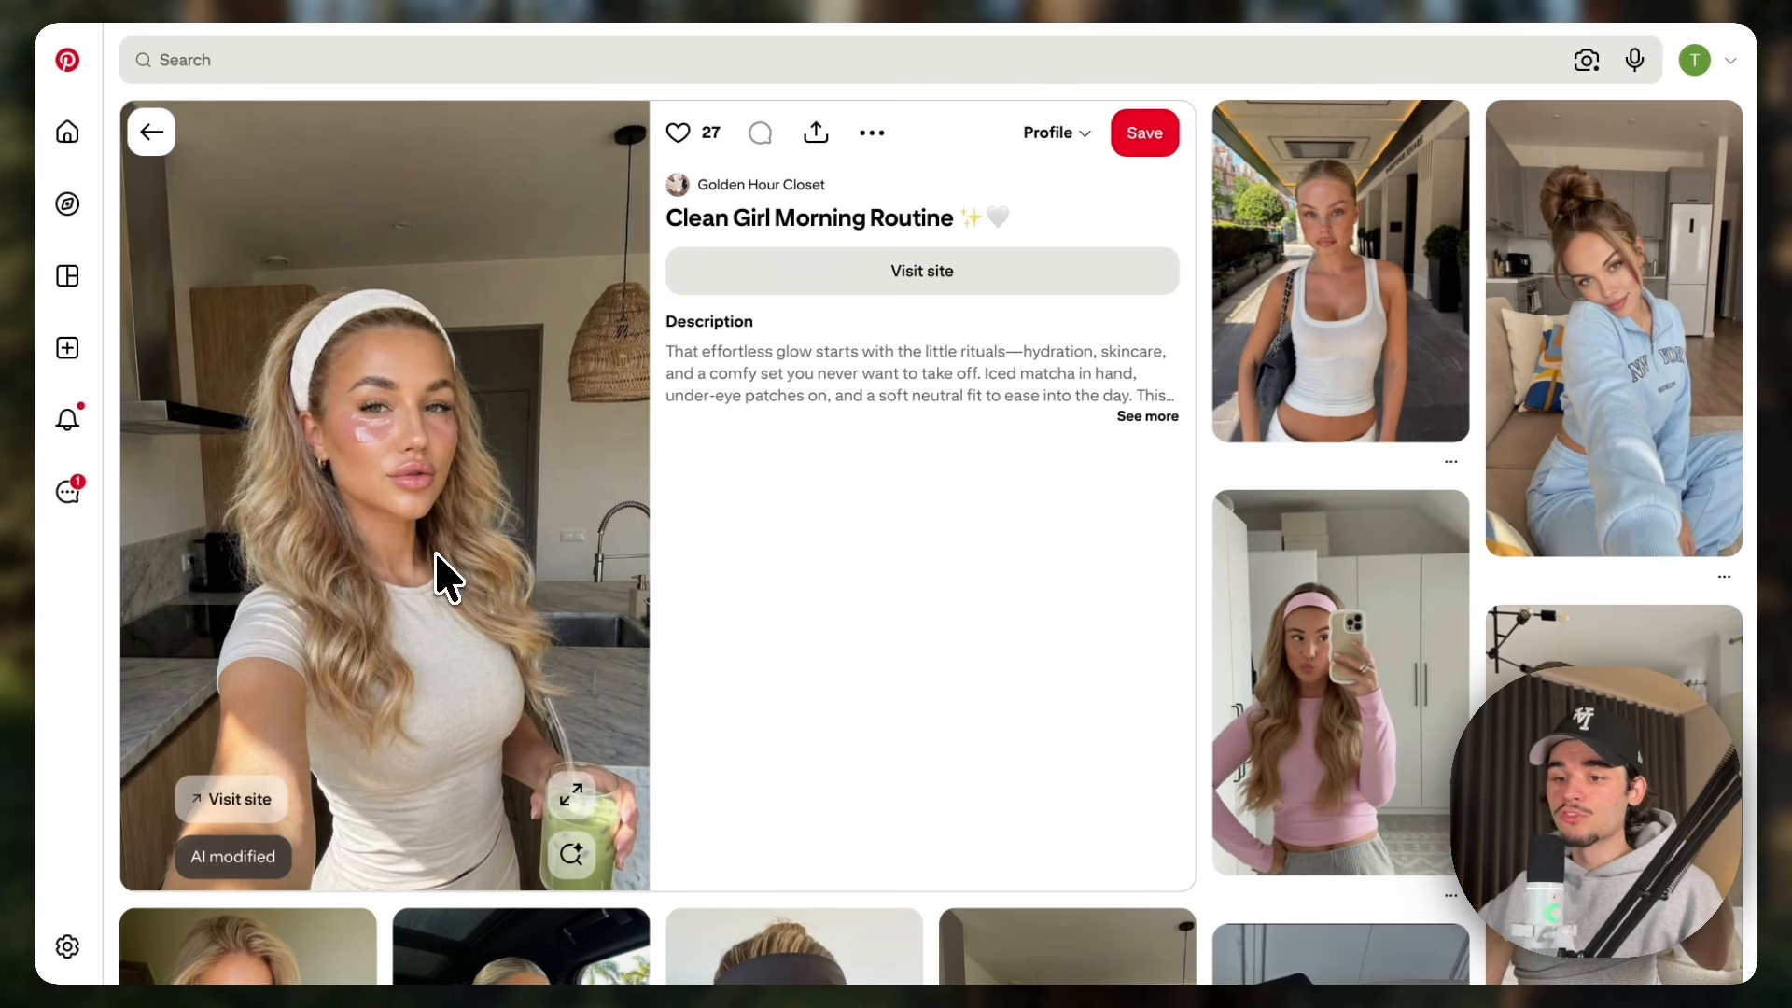
Download the image of the "Clean Girl Morning Routine" pin.
left_click(872, 133)
left_click(826, 297)
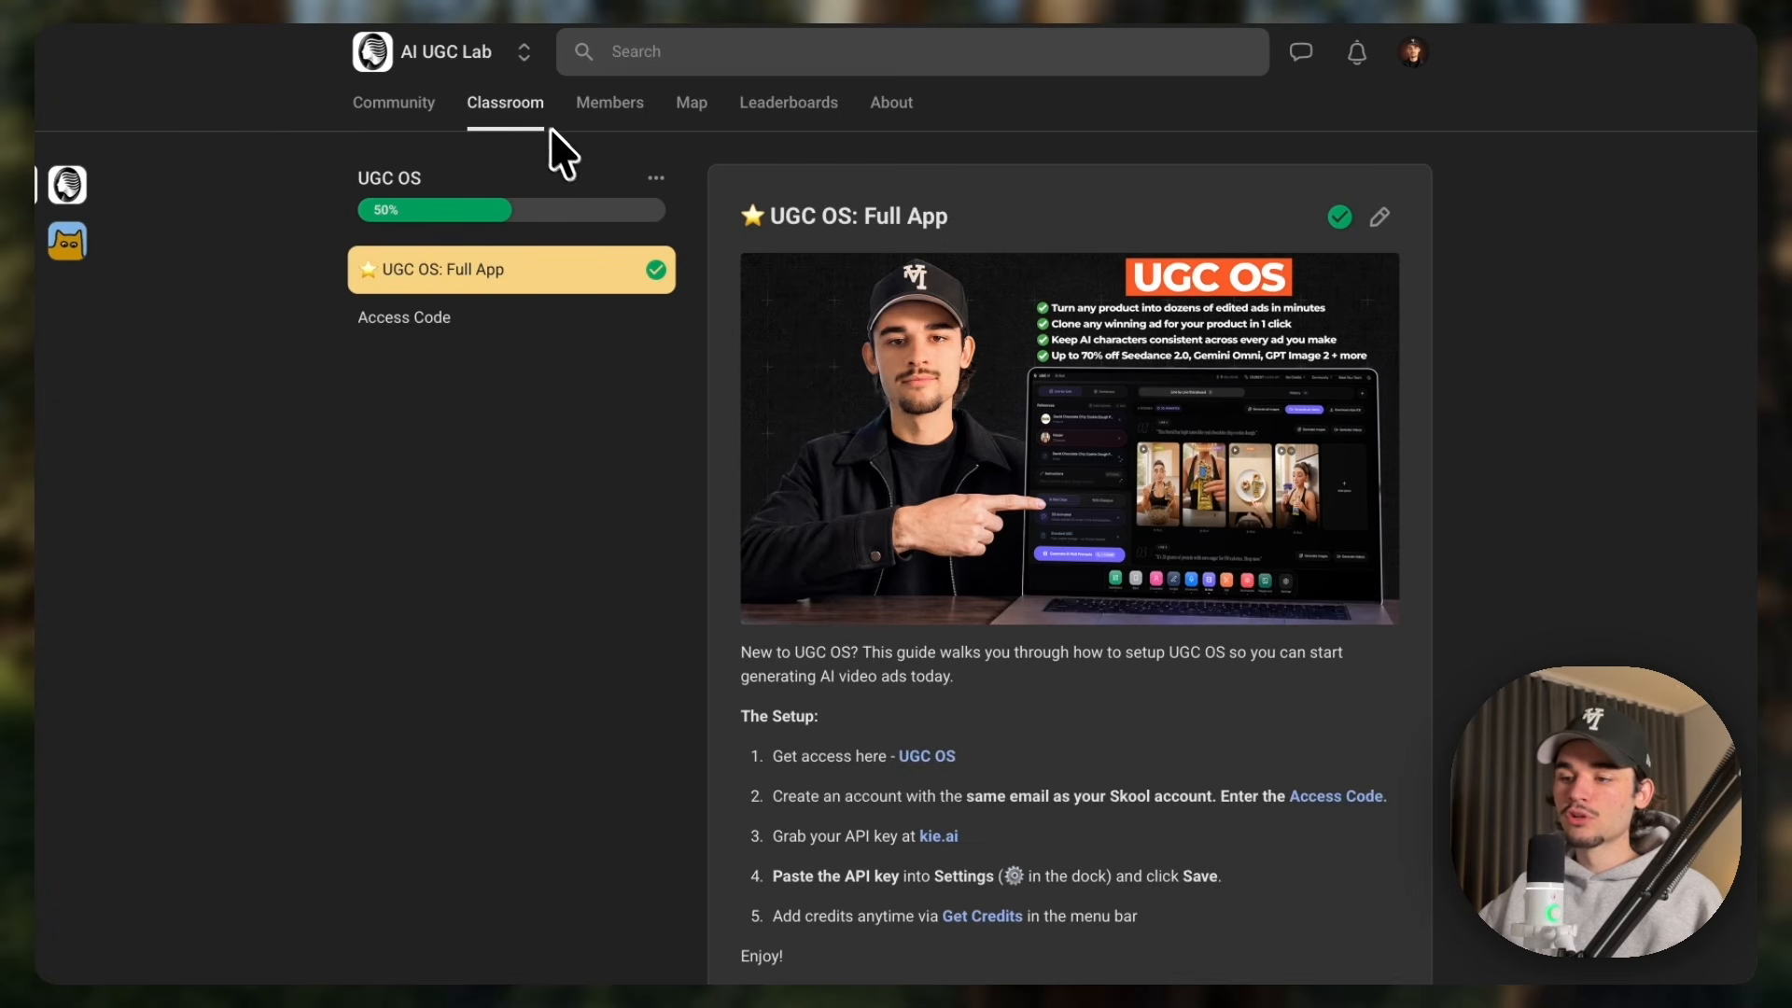
Open UGC OS from the classroom setup guide and fill in the Characters fields from the downloaded woman's reference image.
left_click(927, 756)
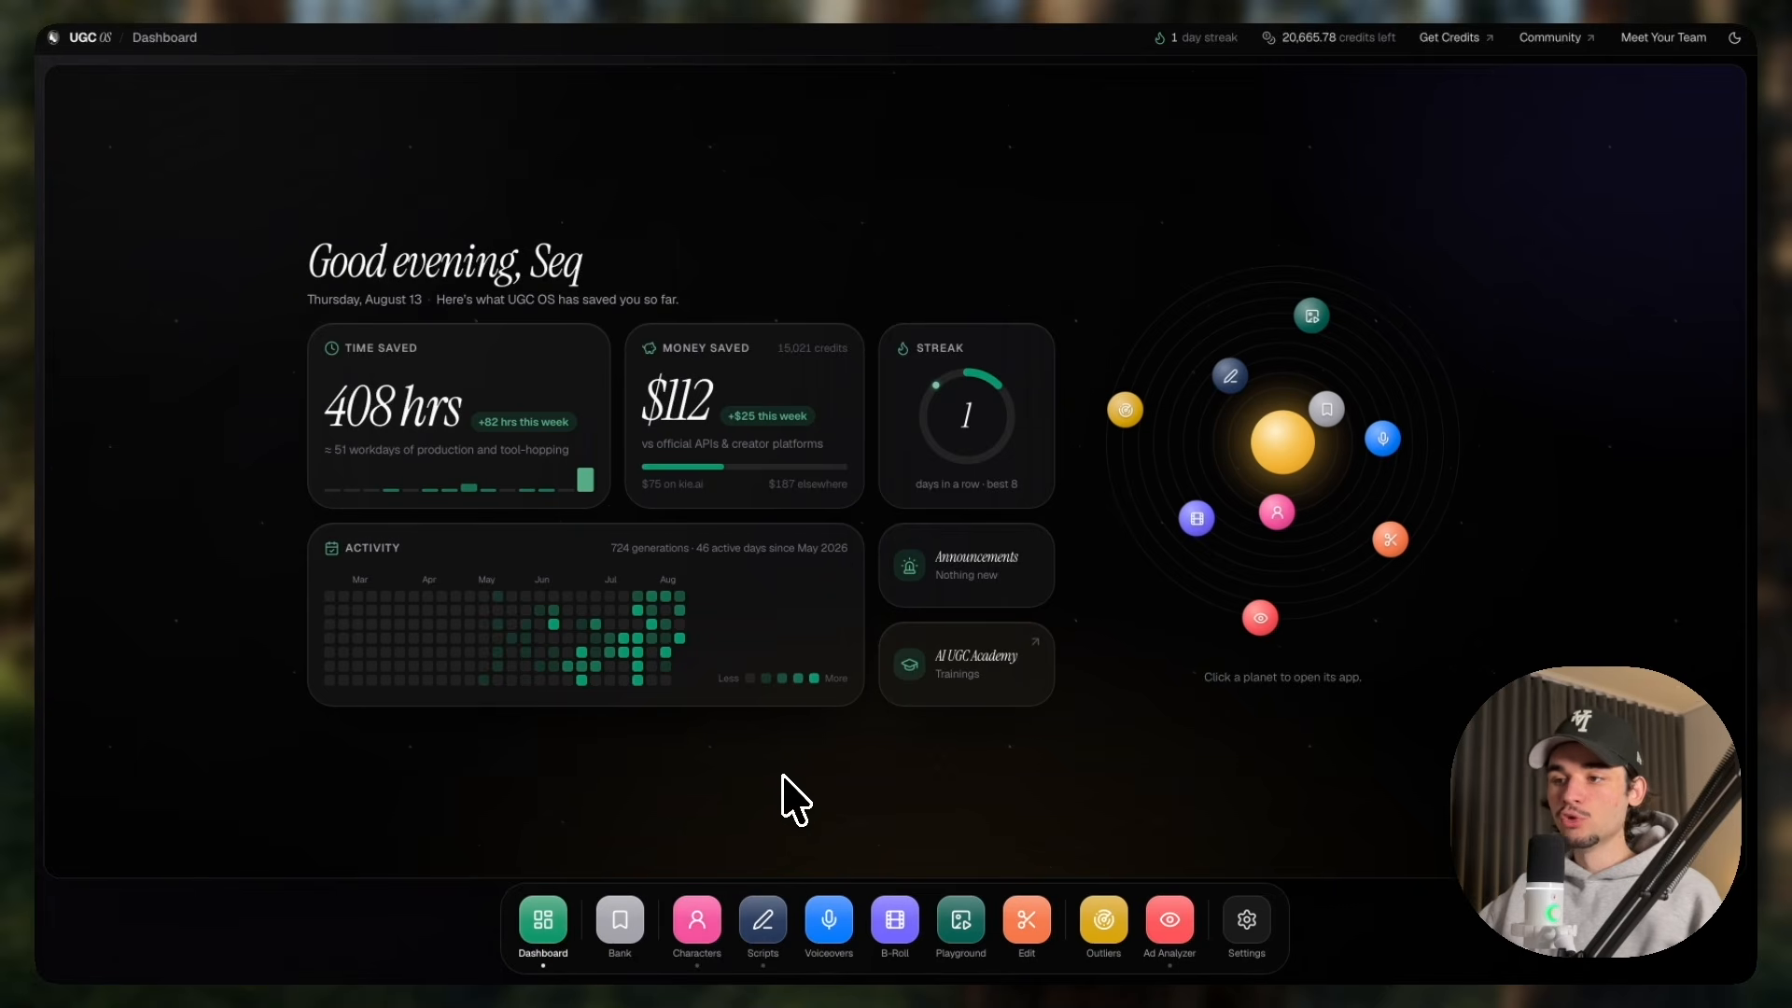
left_click(695, 920)
left_click_drag(704, 840, 653, 504)
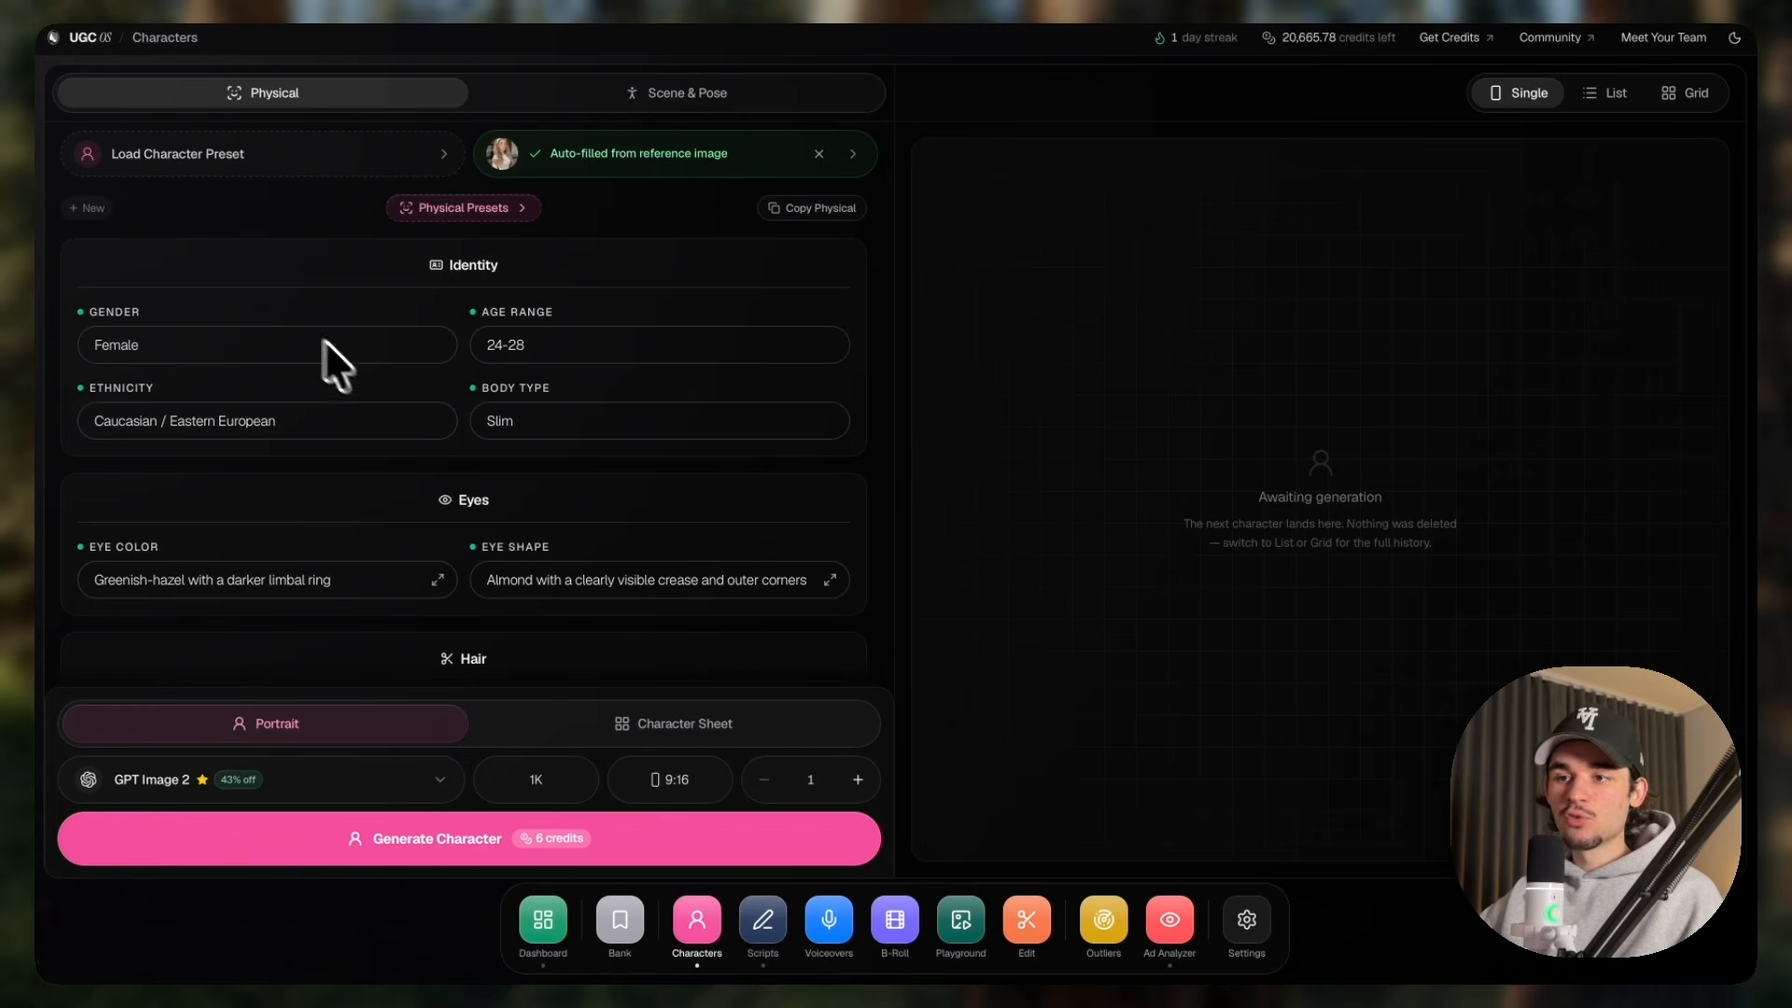
Examine the character's auto-filled identity, eye, hair, face and skin details.
scroll(451, 502, "down", 4)
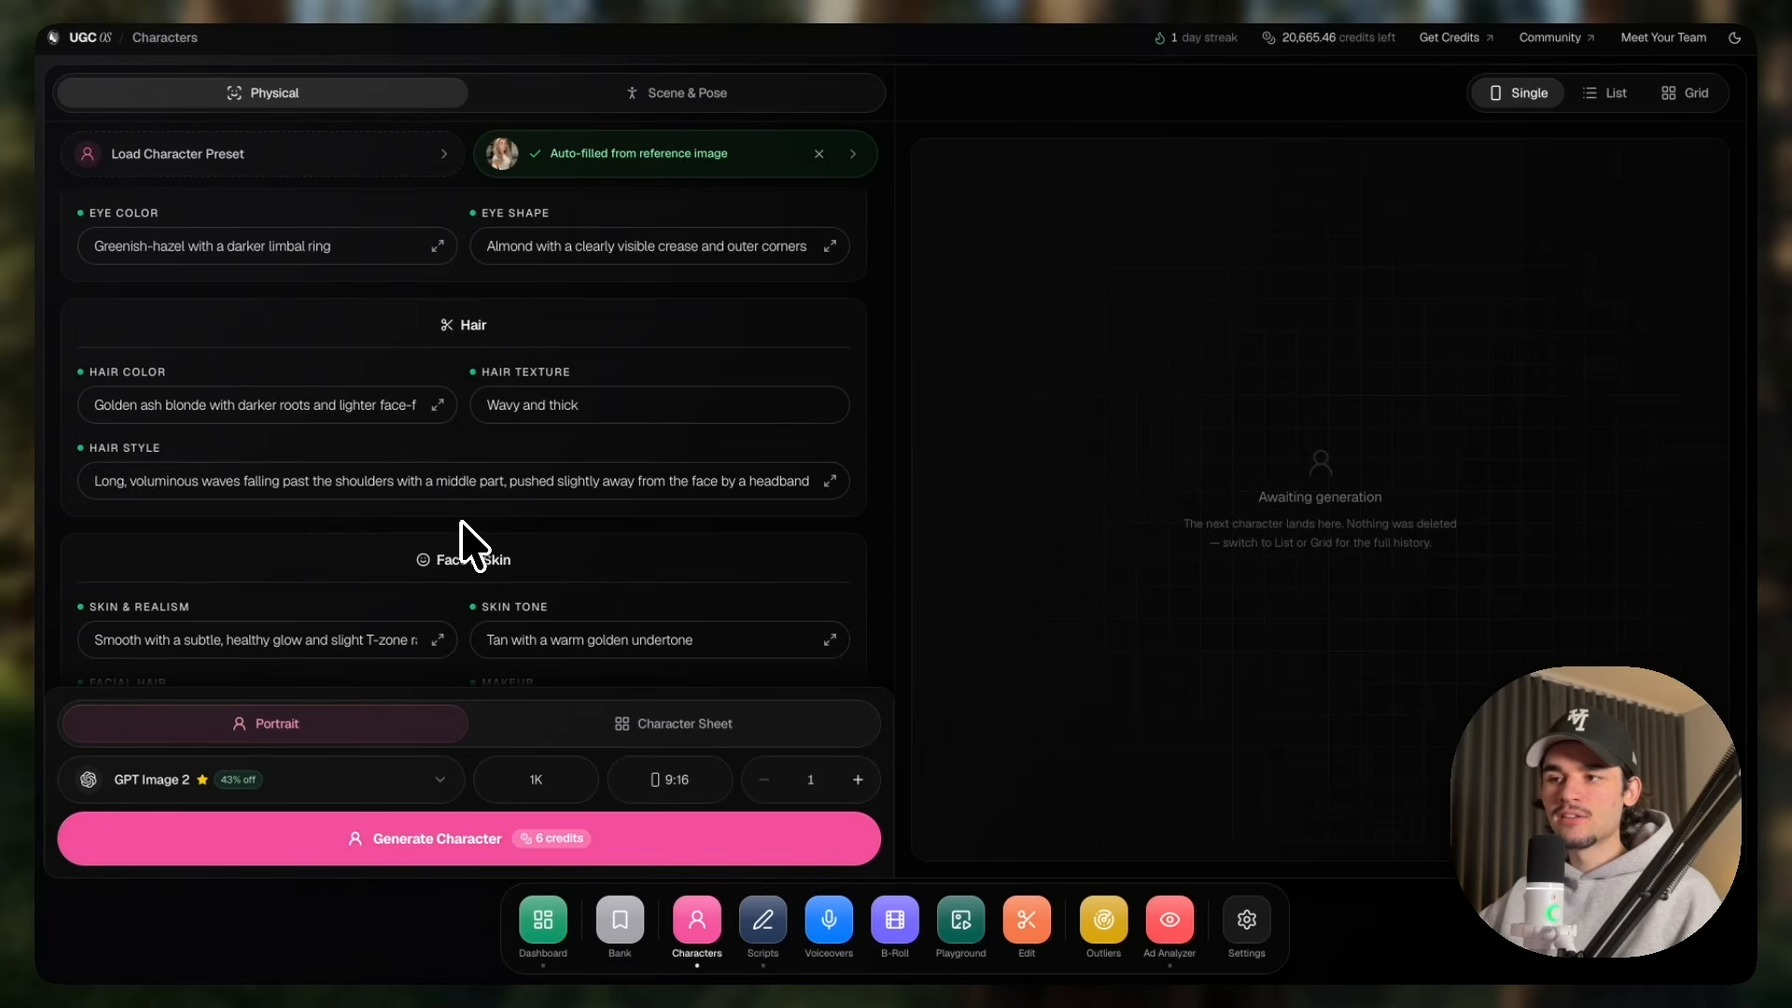
scroll(494, 527, "down", 3)
scroll(476, 504, "up", 5)
scroll(476, 500, "down", 2)
scroll(484, 504, "down", 3)
scroll(461, 492, "down", 4)
scroll(373, 467, "up", 3)
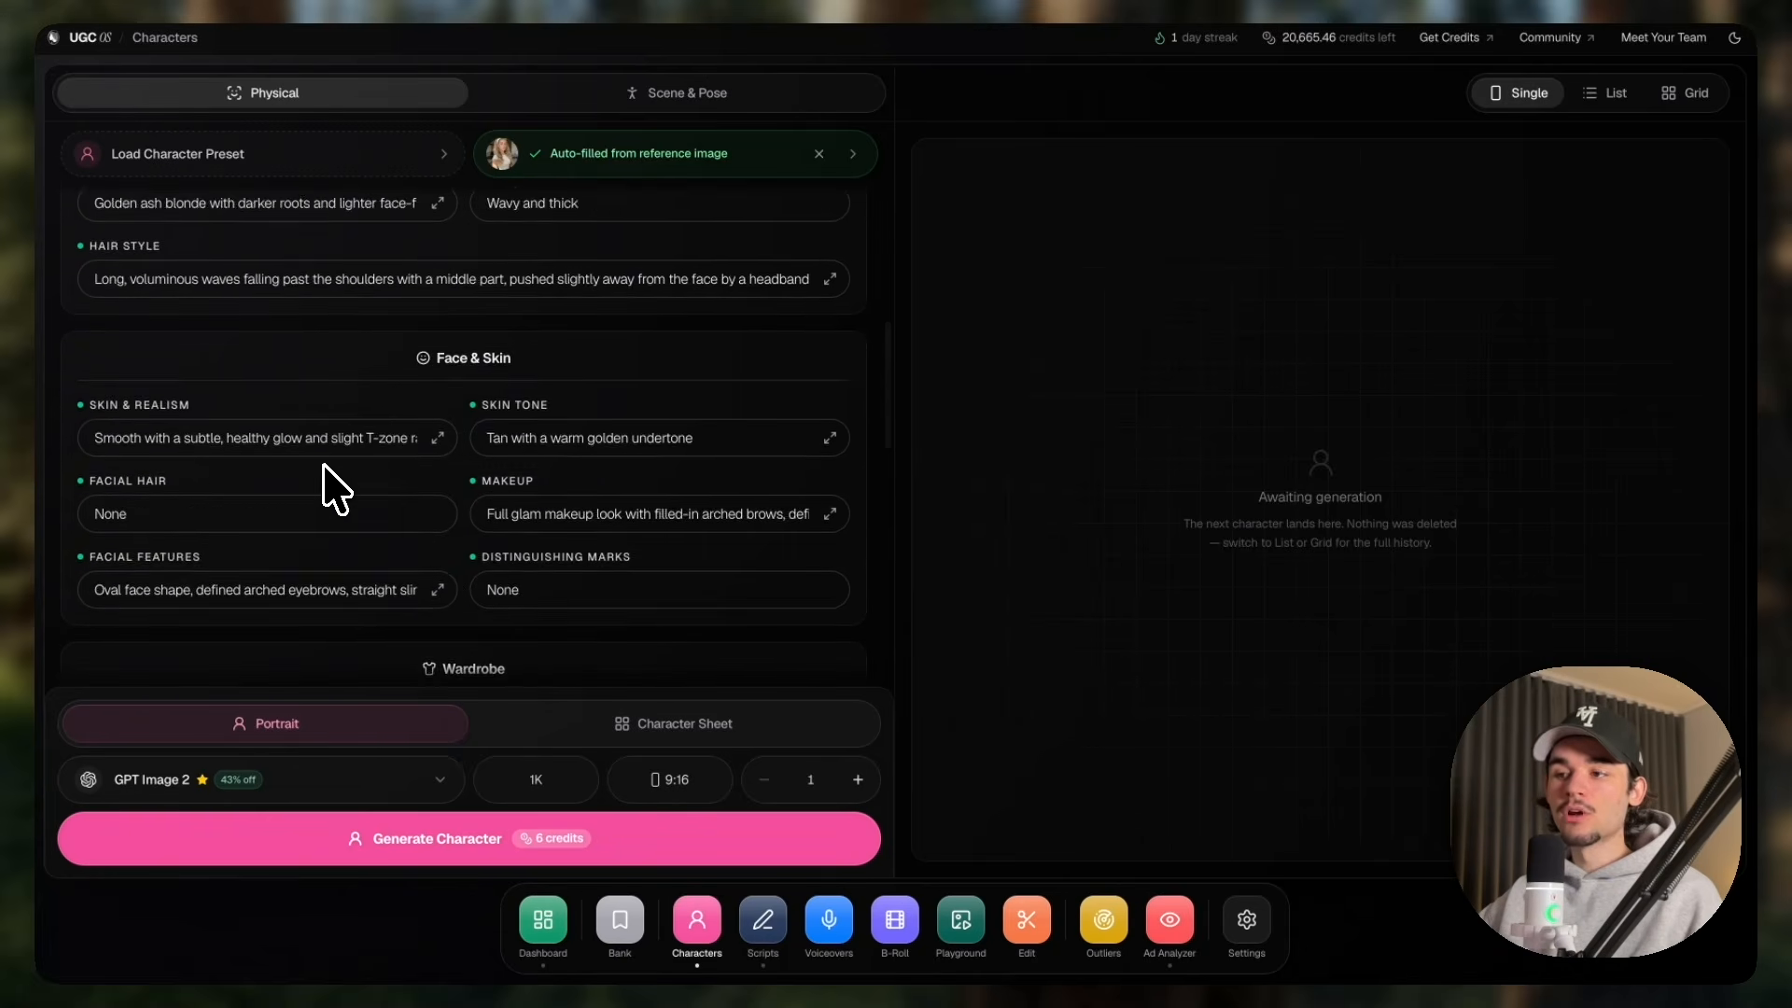
Replace the word cream with maroon in the character's clothing style description.
scroll(331, 486, "down", 5)
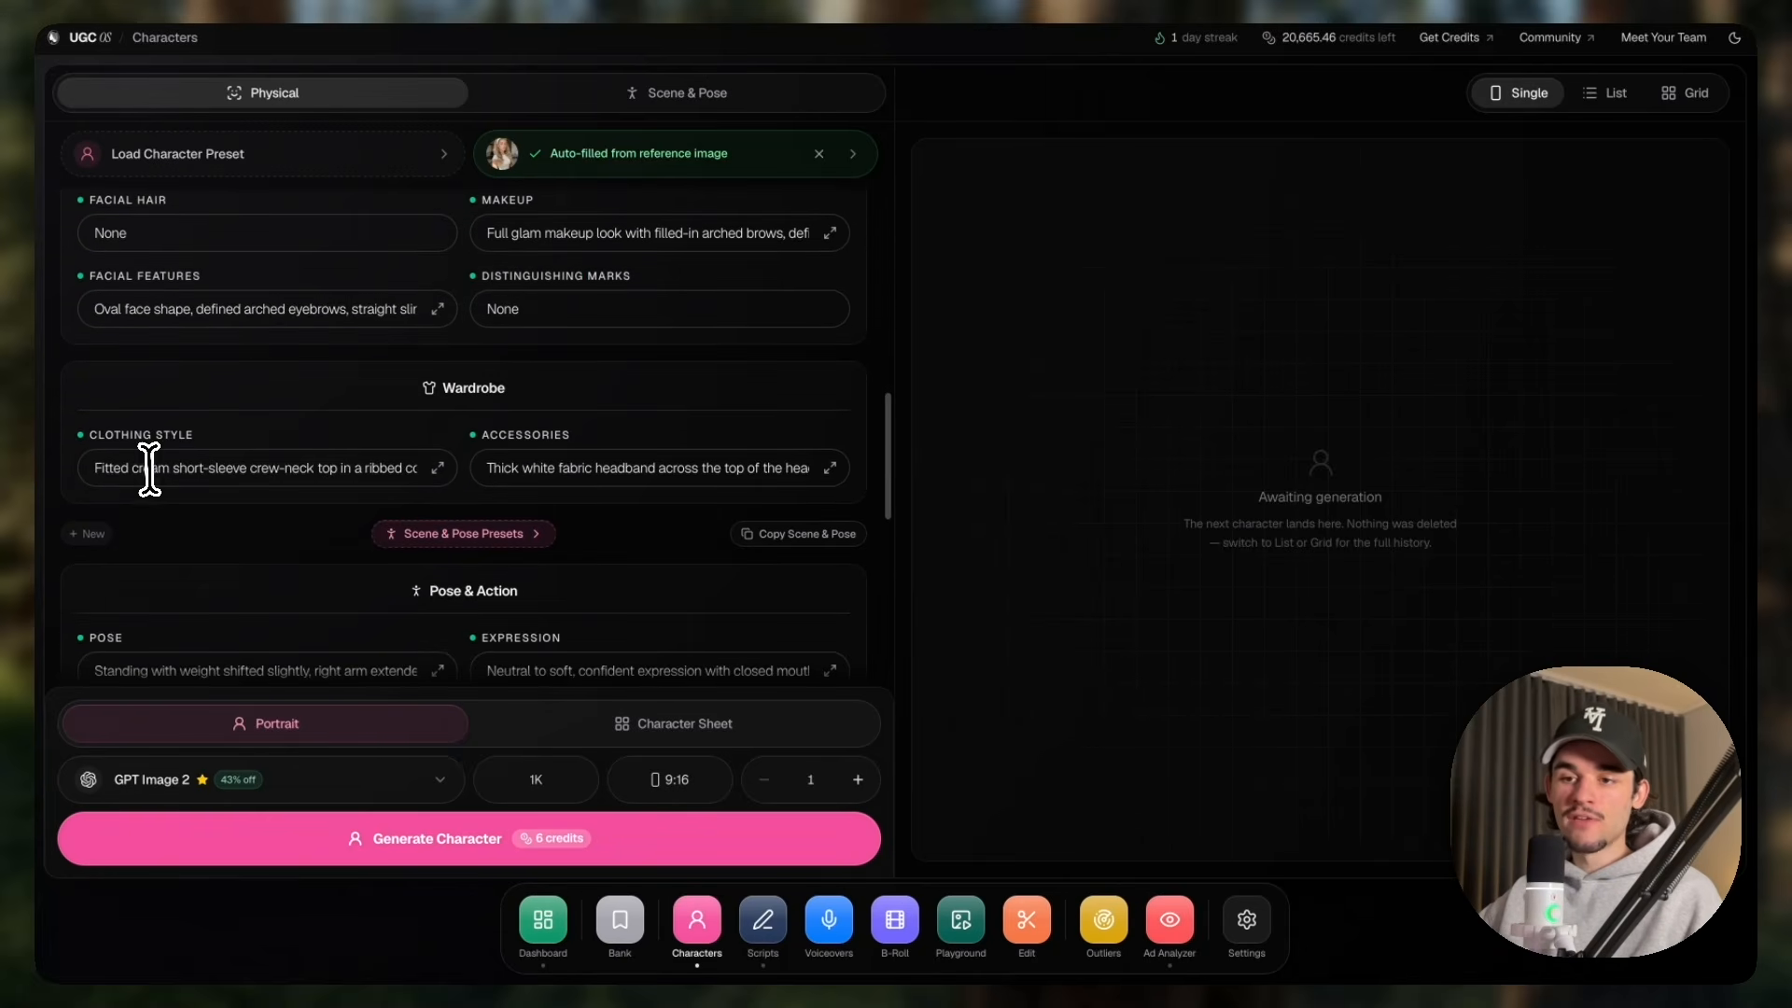
double_click(148, 467)
type("ma")
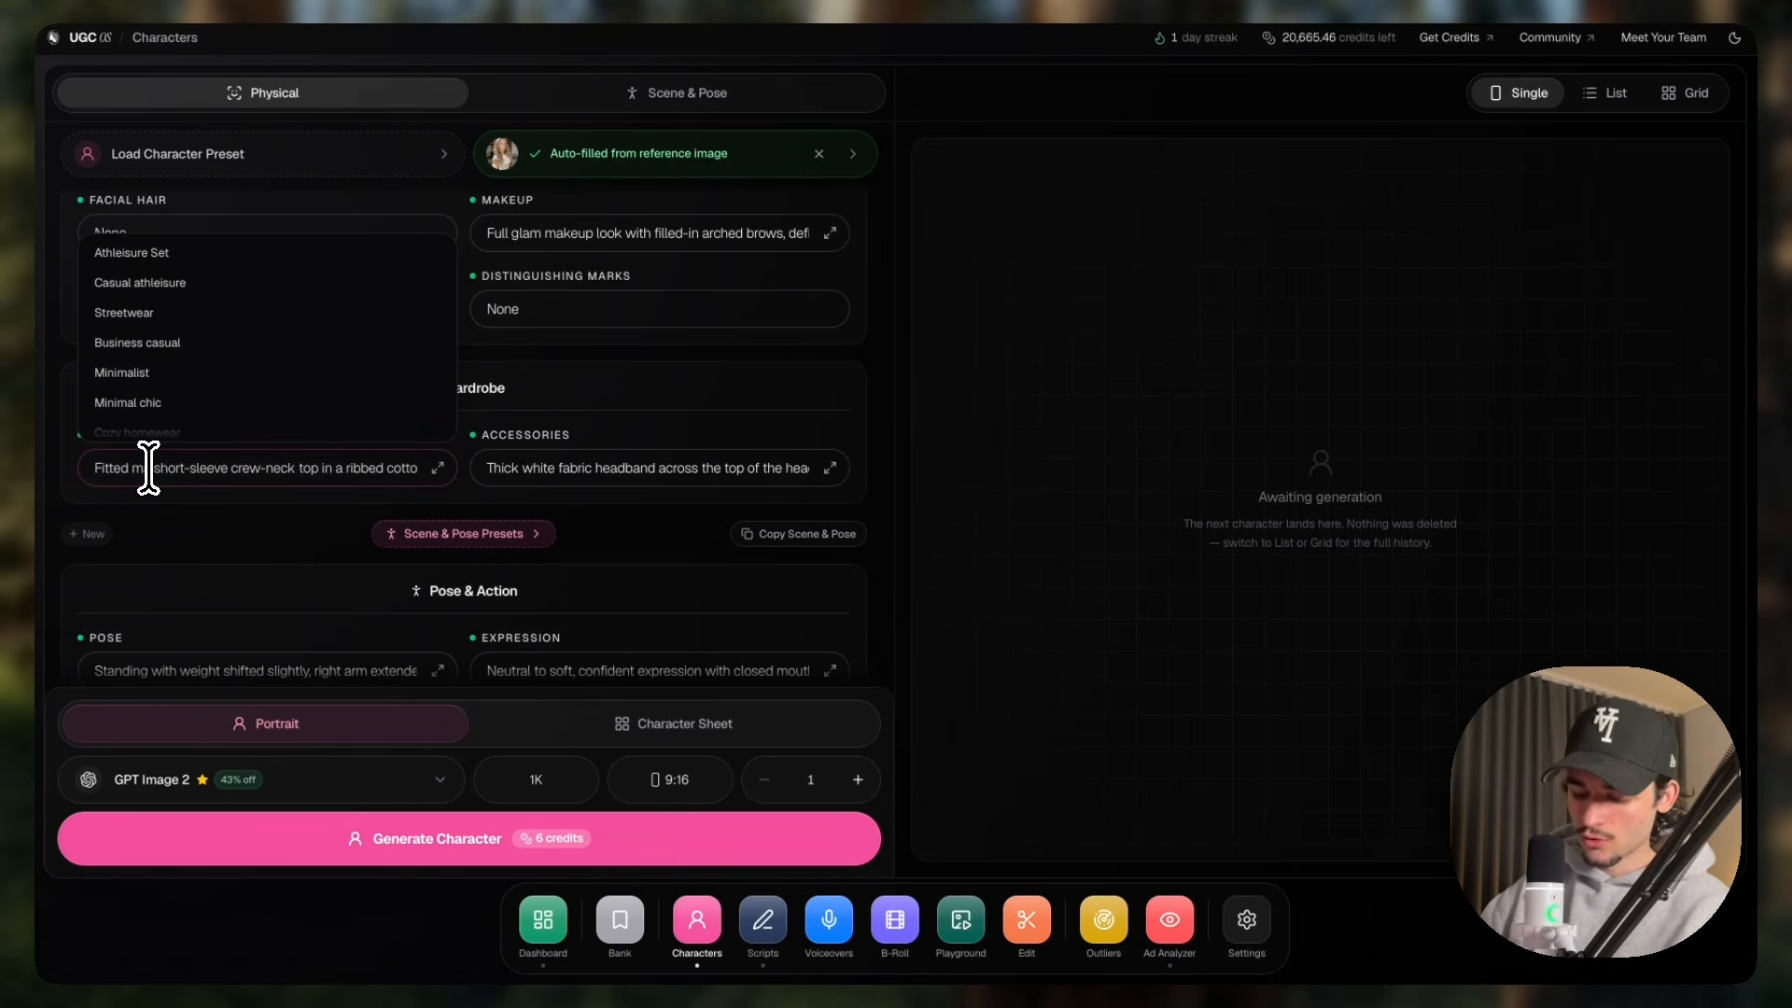
type("roon")
Fill the character's scene and pose fields from the Marie starter preset.
scroll(456, 424, "down", 2)
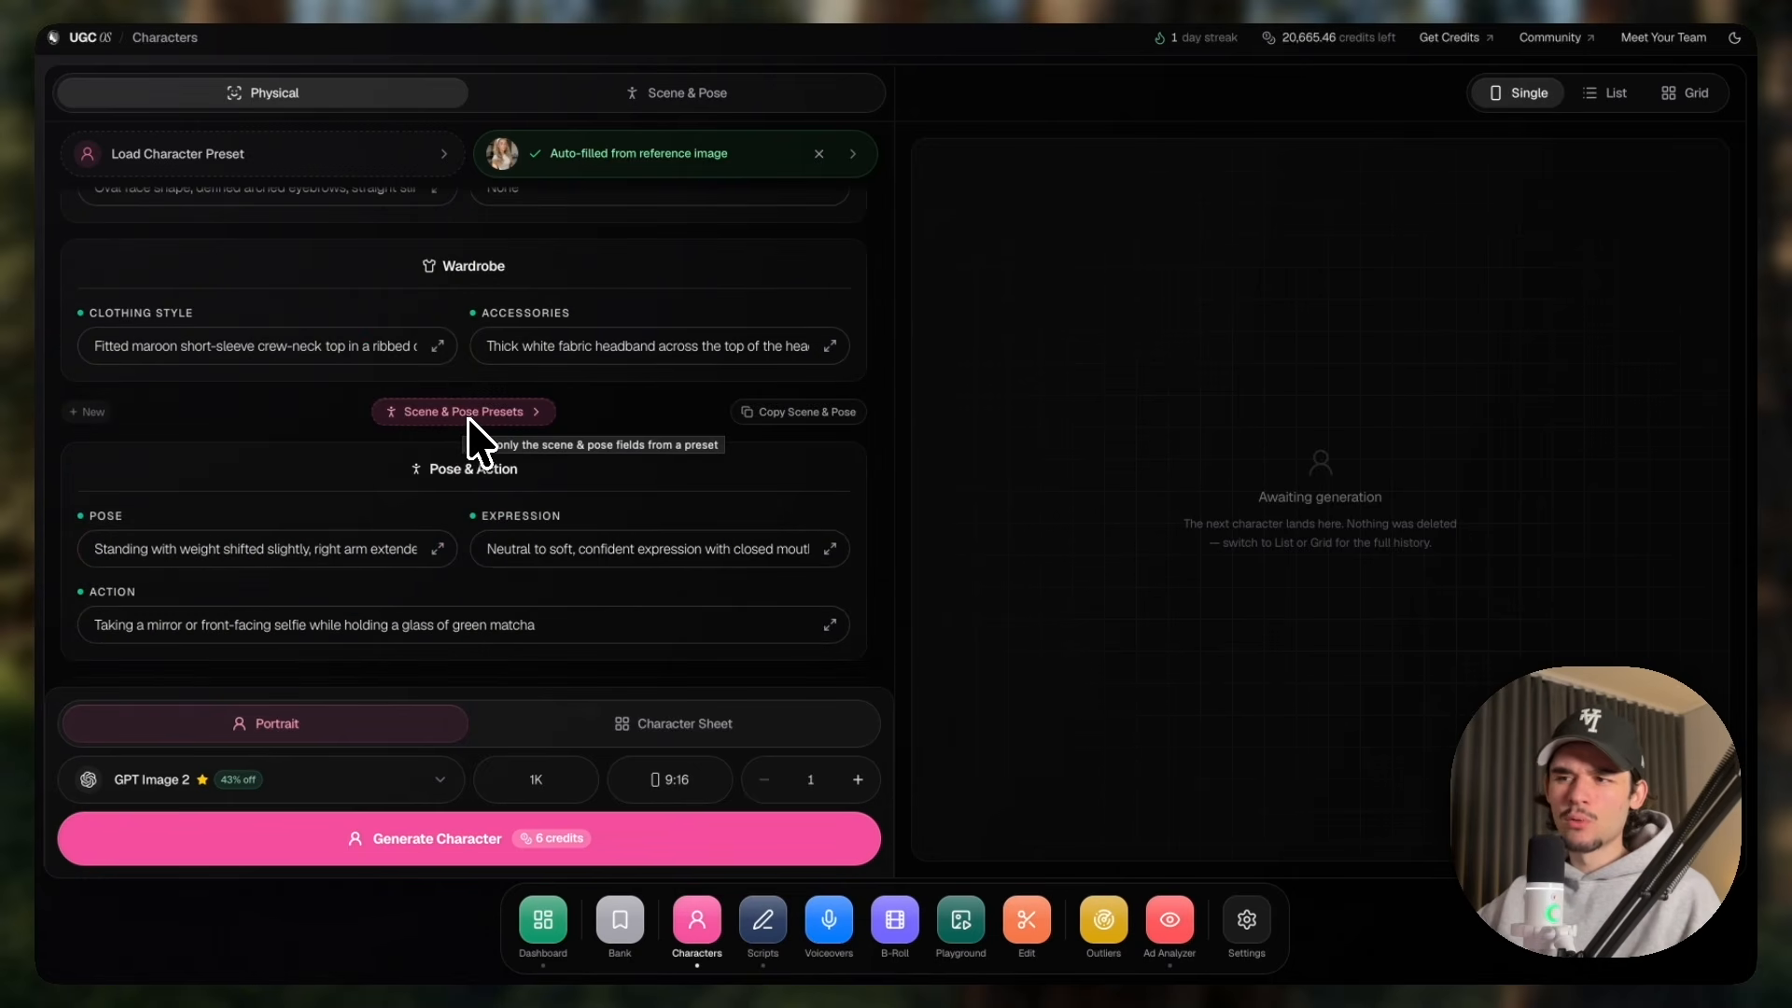
left_click(473, 420)
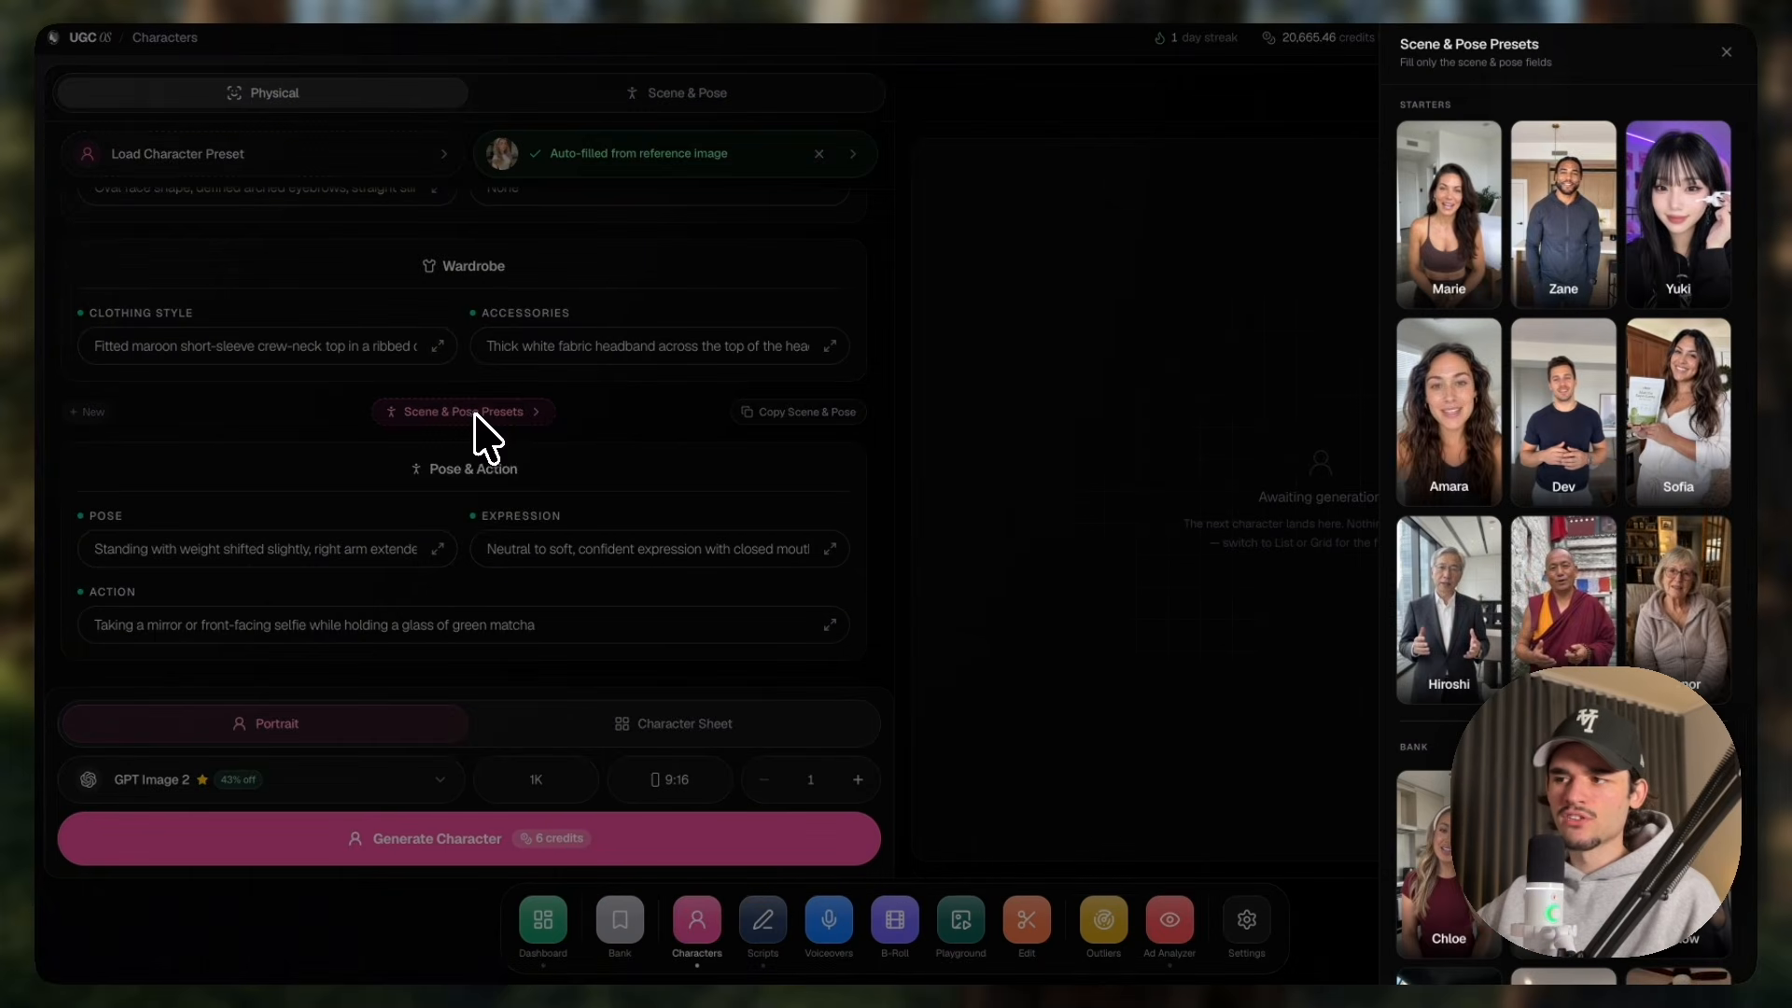
left_click(1453, 216)
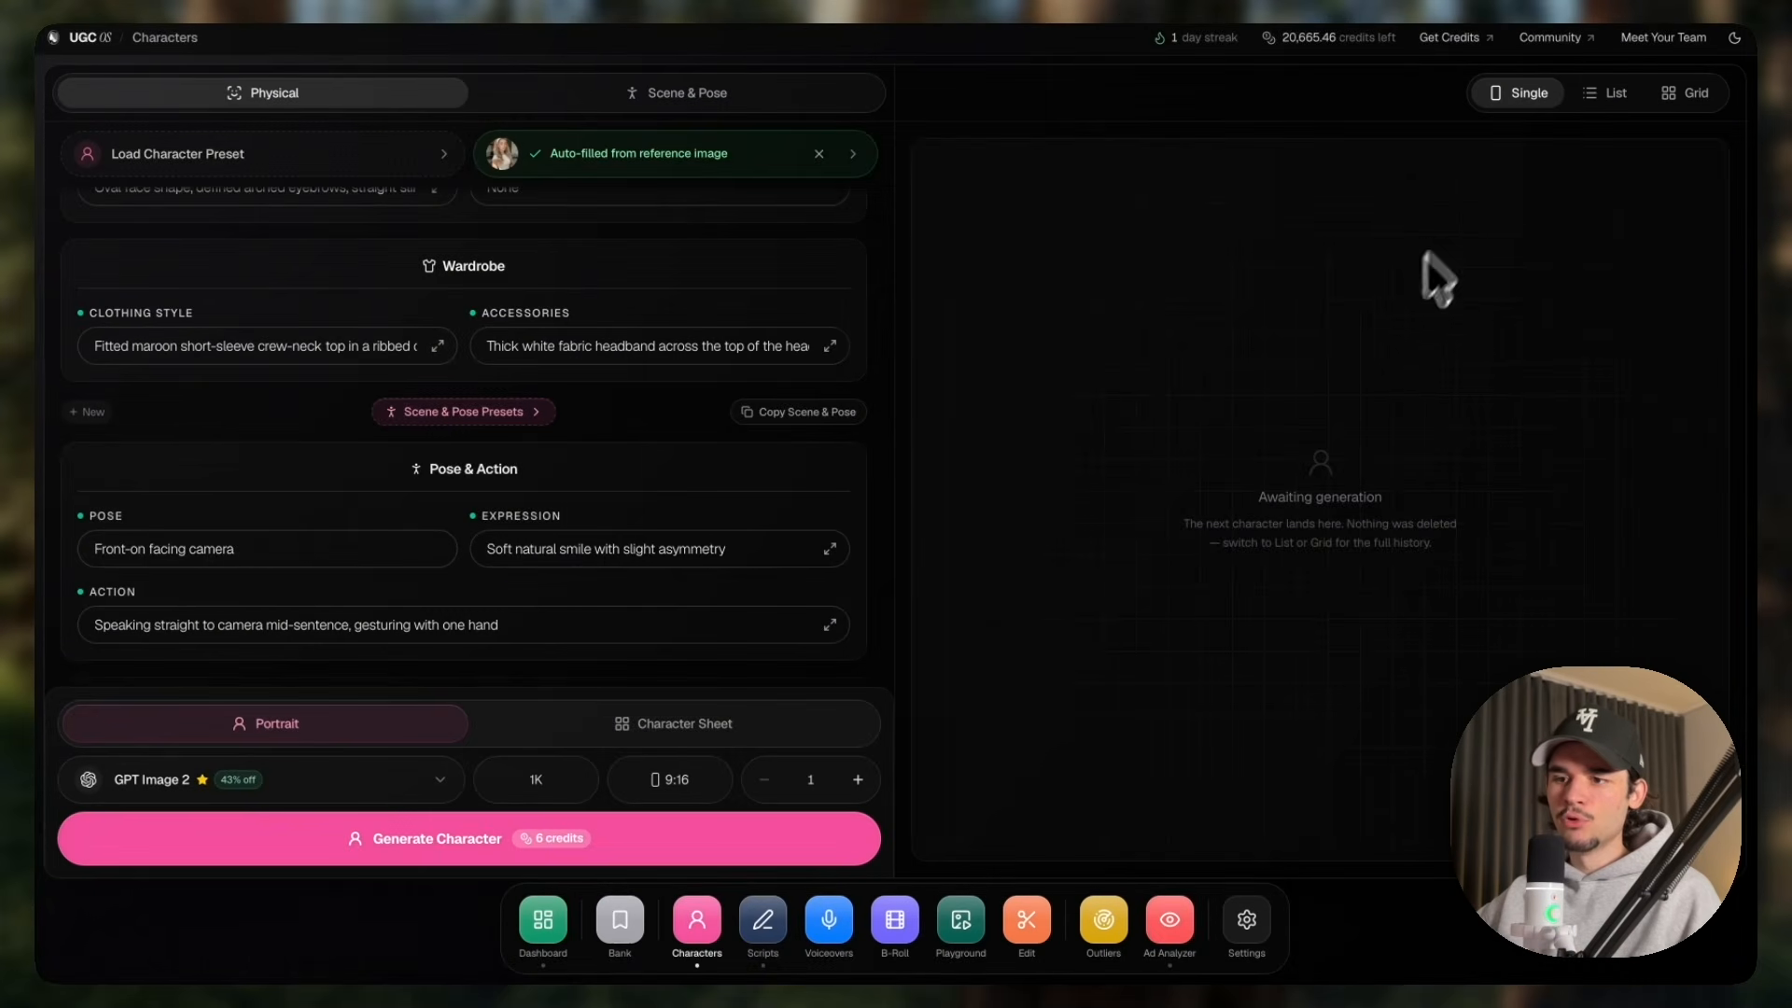
left_click(519, 414)
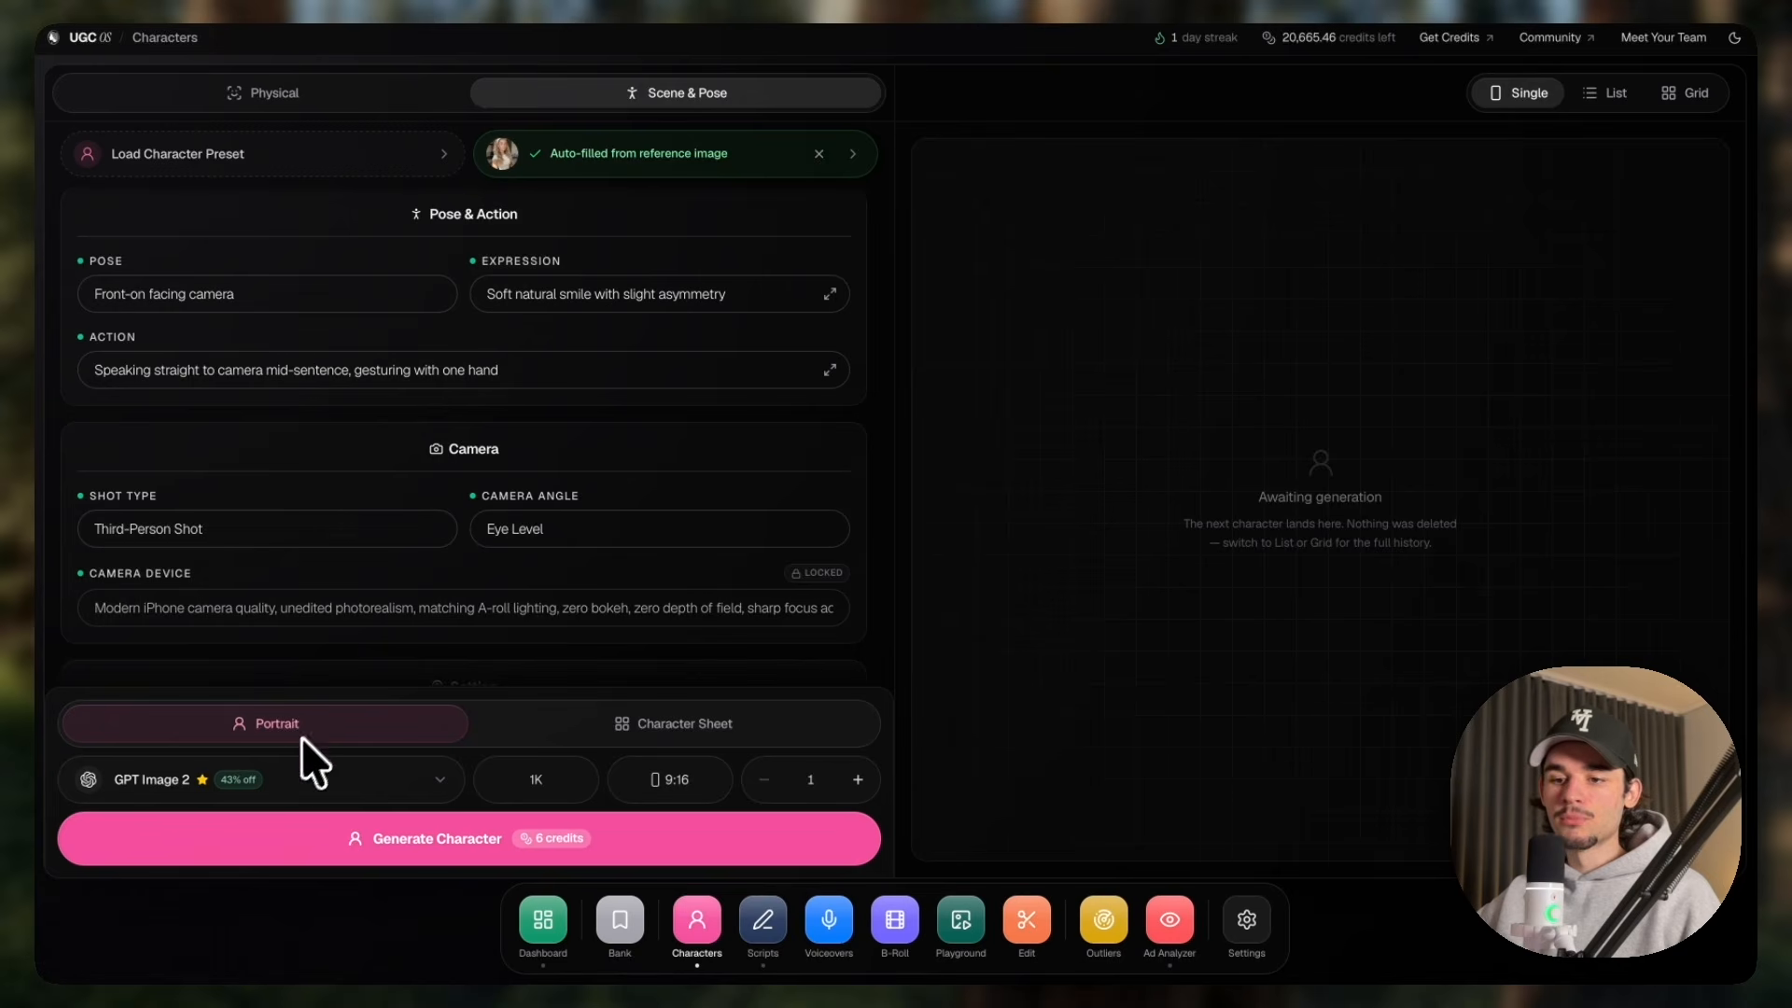
Select GPT Image 2 as the image model and generate a portrait of the character.
left_click(259, 778)
left_click(209, 664)
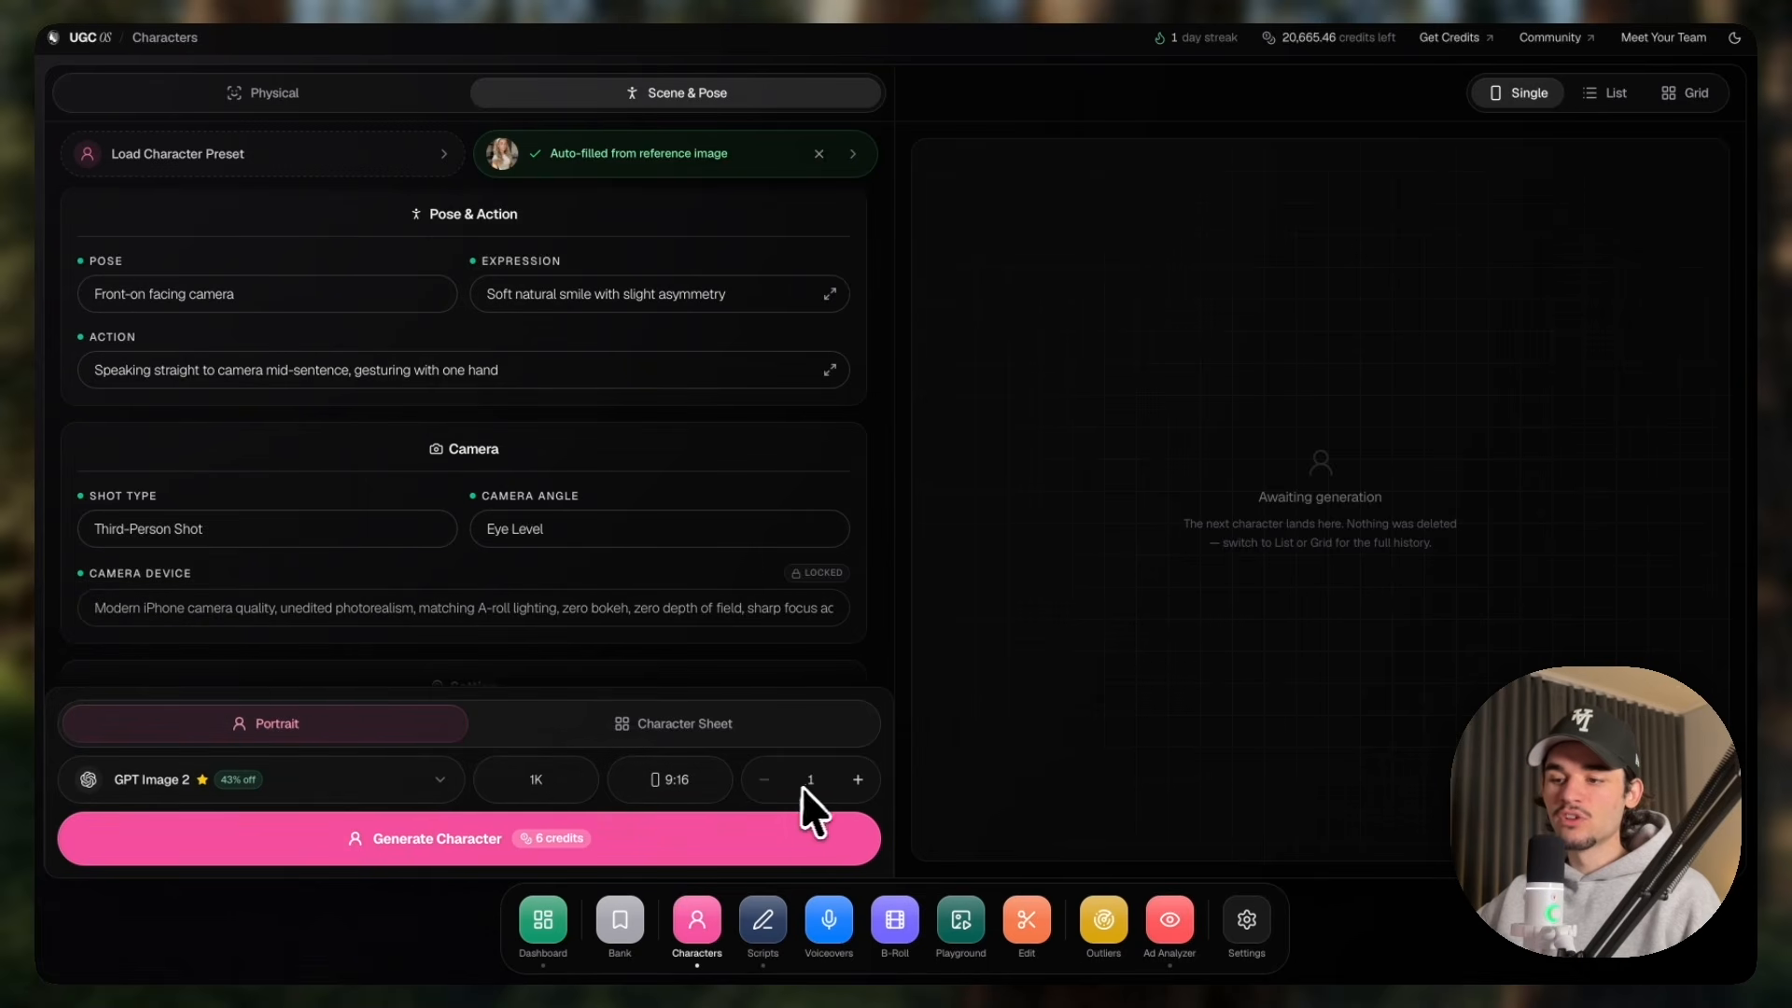
left_click(461, 849)
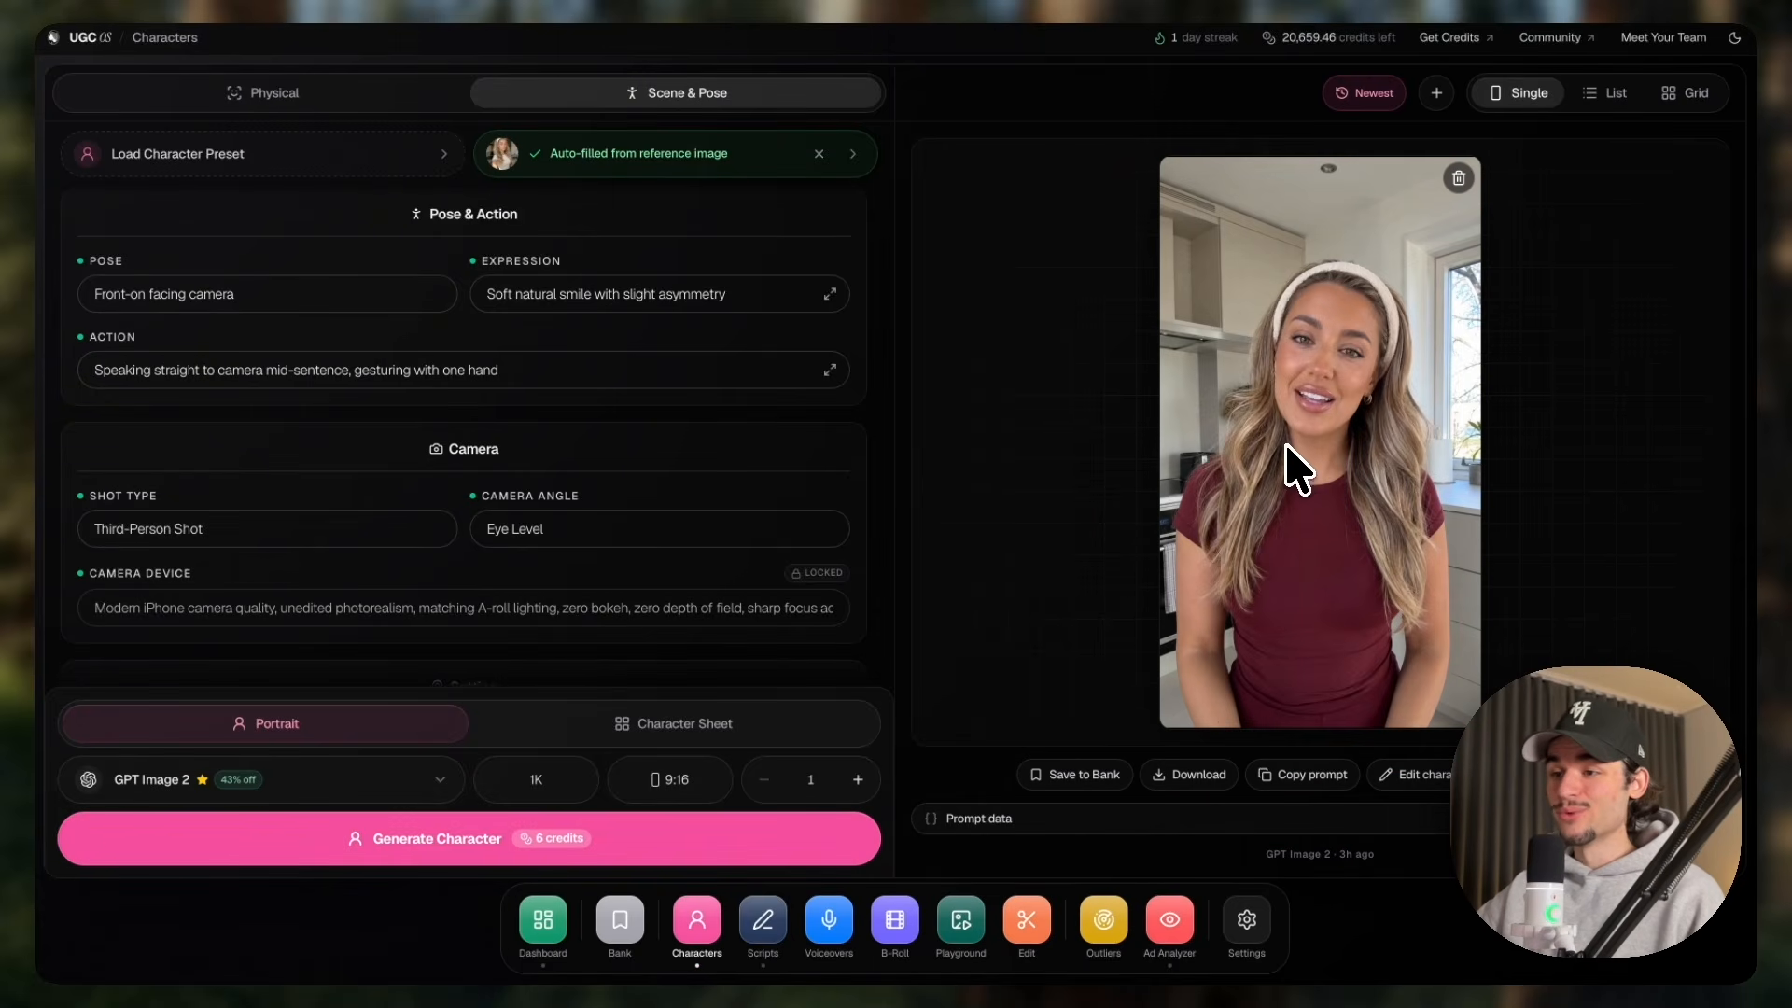
Save the generated portrait to the Bank and show the saved characters there.
left_click(1064, 775)
left_click(621, 925)
left_click(280, 92)
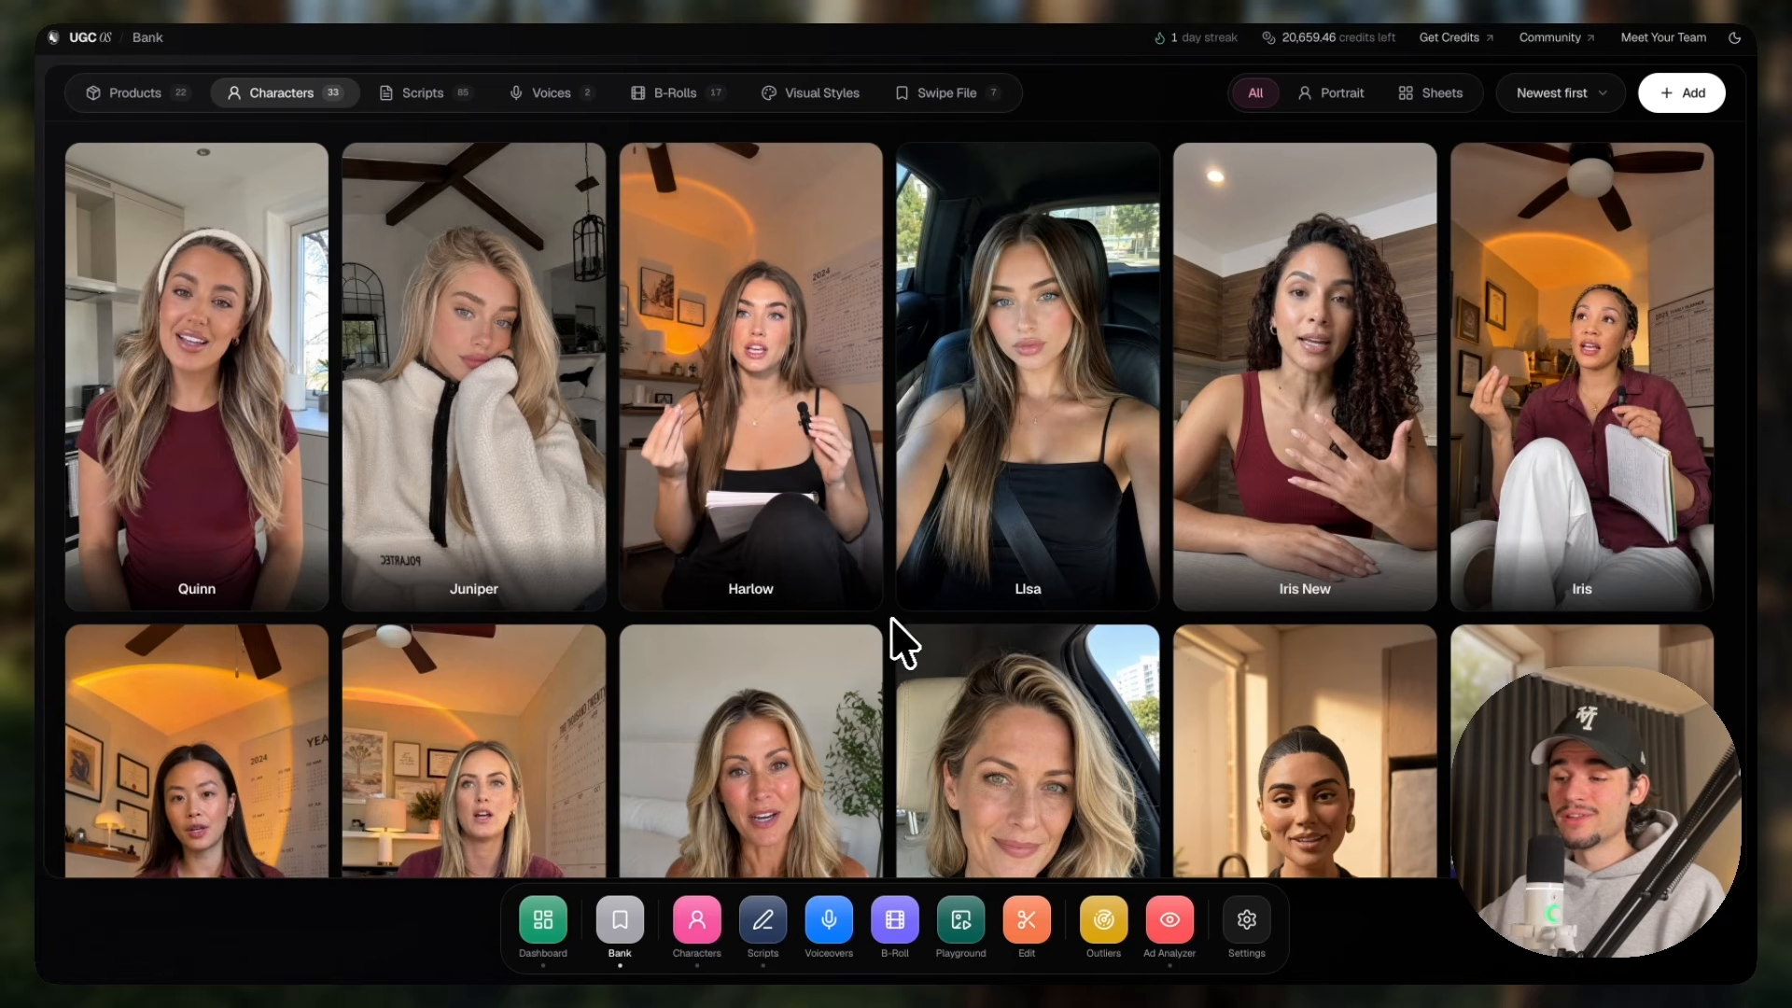
Play True Sea Moss Health's 95-day seamoss ad from the vitamins Meta ads in Outliers and send it for analysis.
left_click(1105, 921)
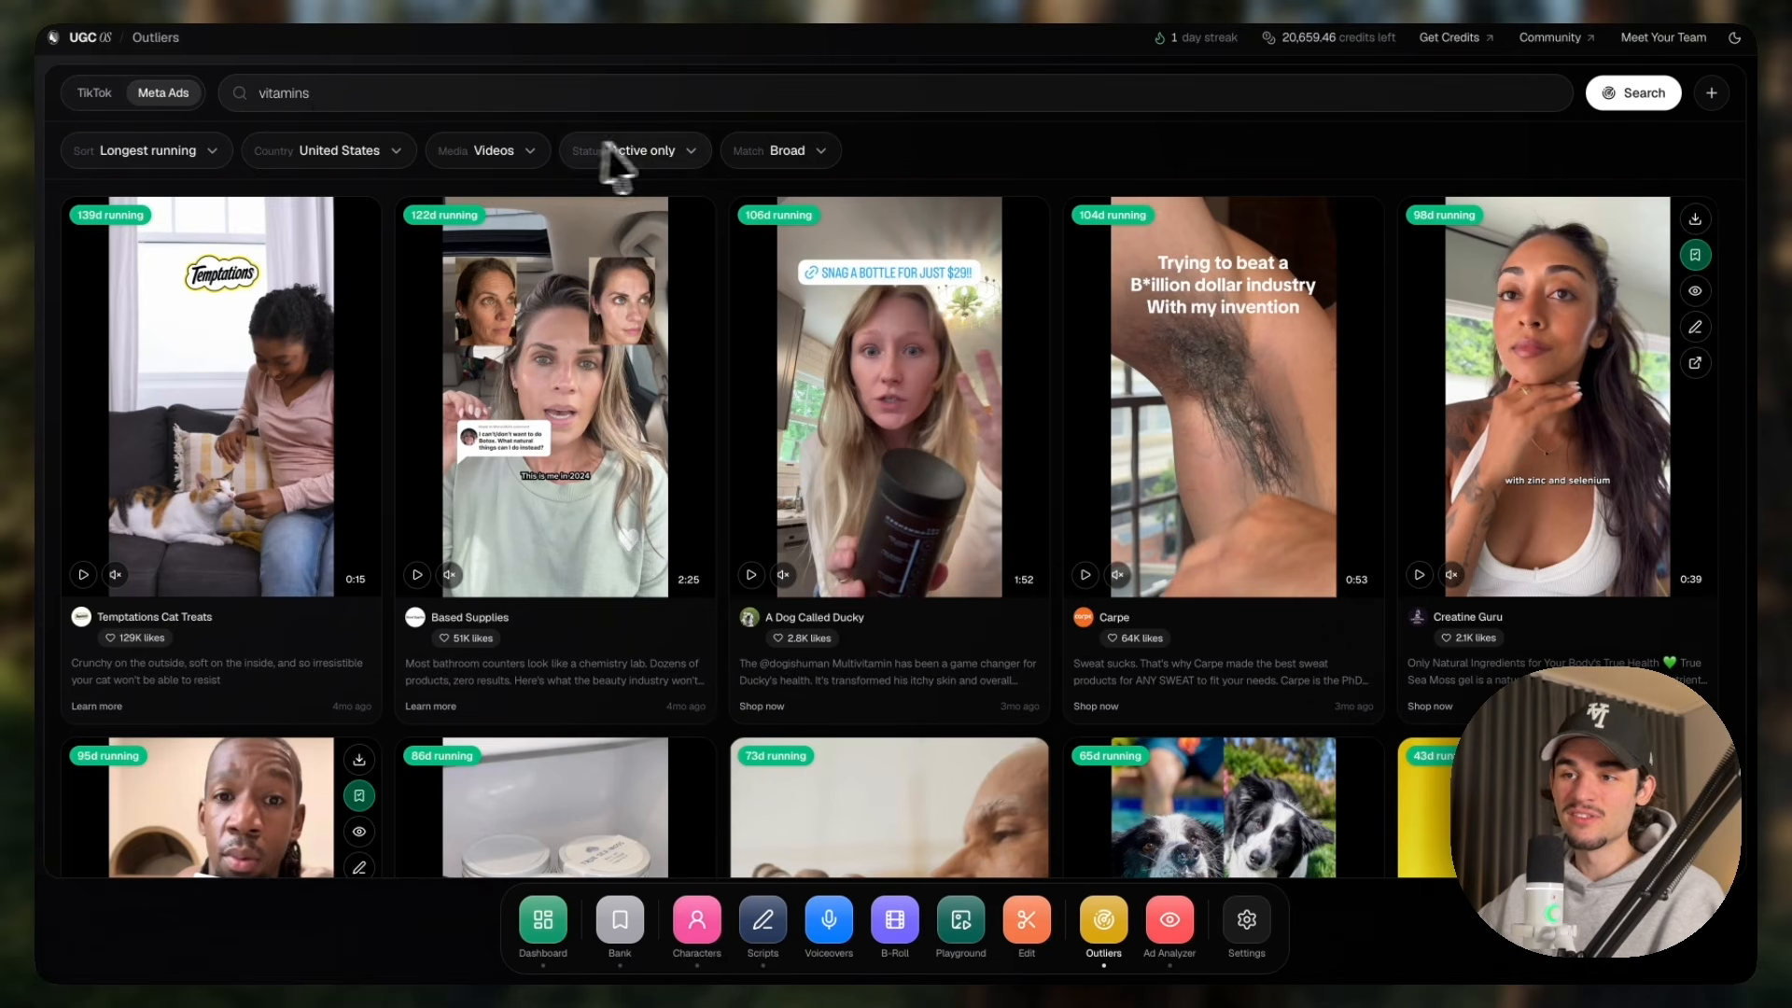
scroll(679, 420, "down", 5)
scroll(121, 467, "down", 1)
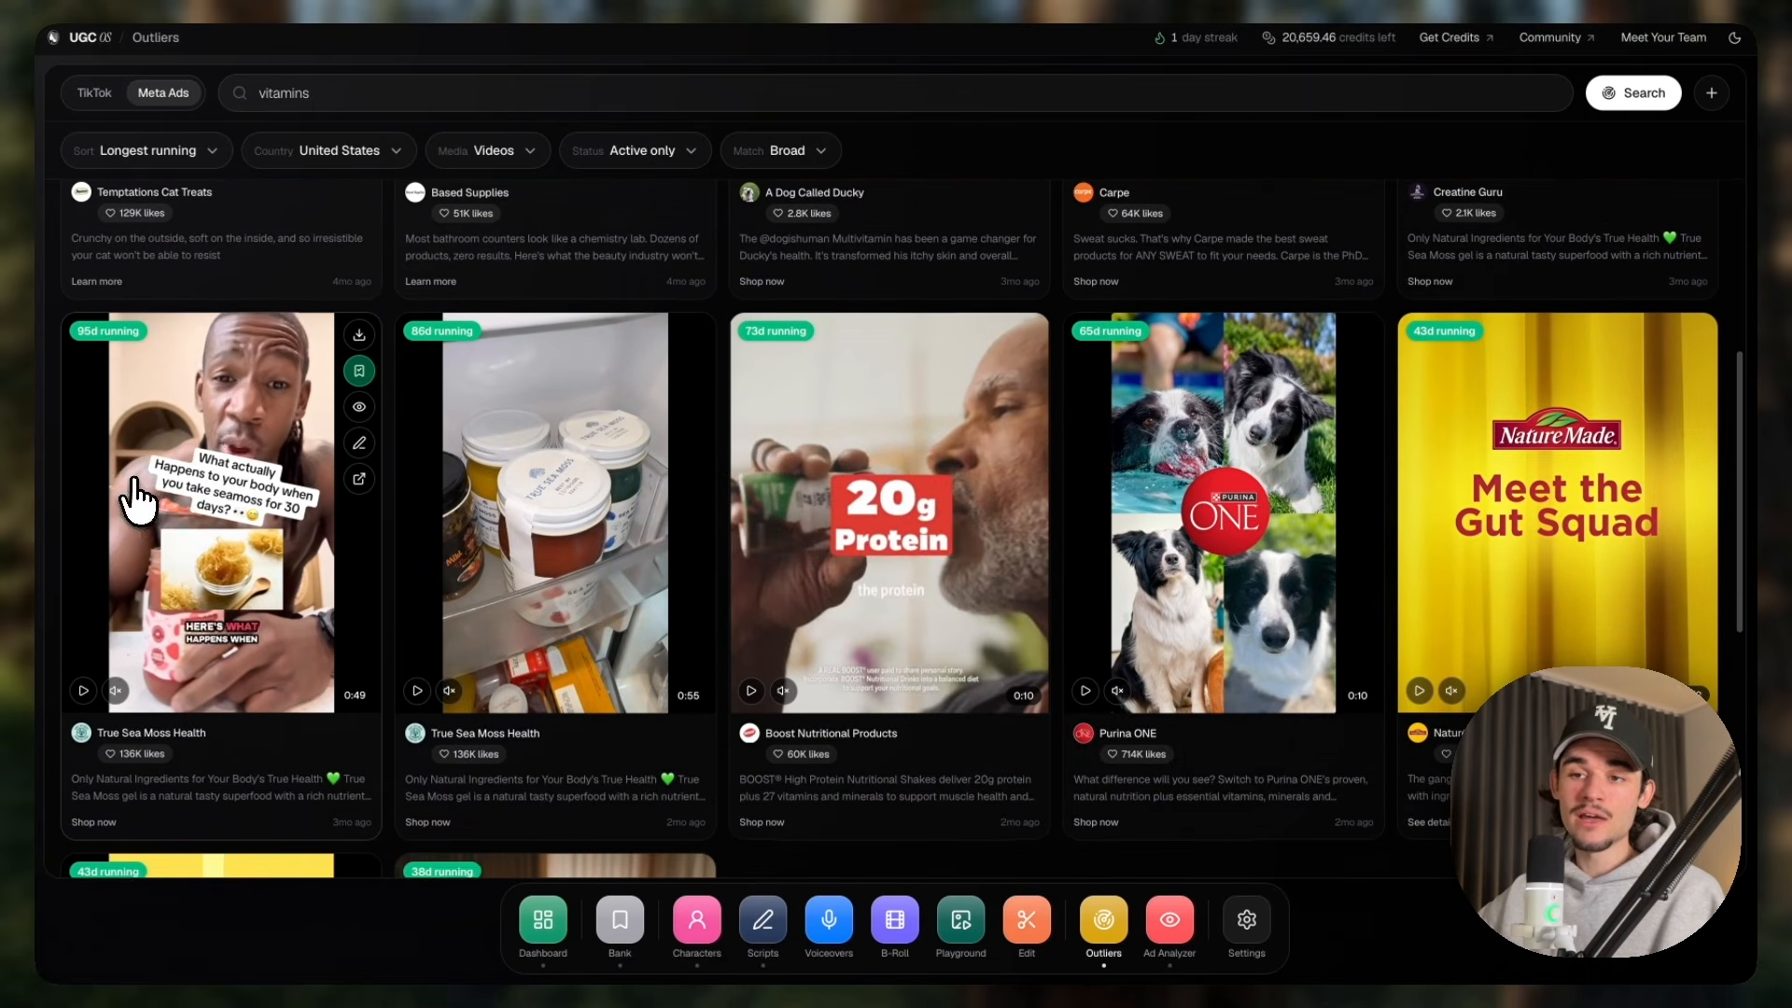
scroll(147, 402, "down", 1)
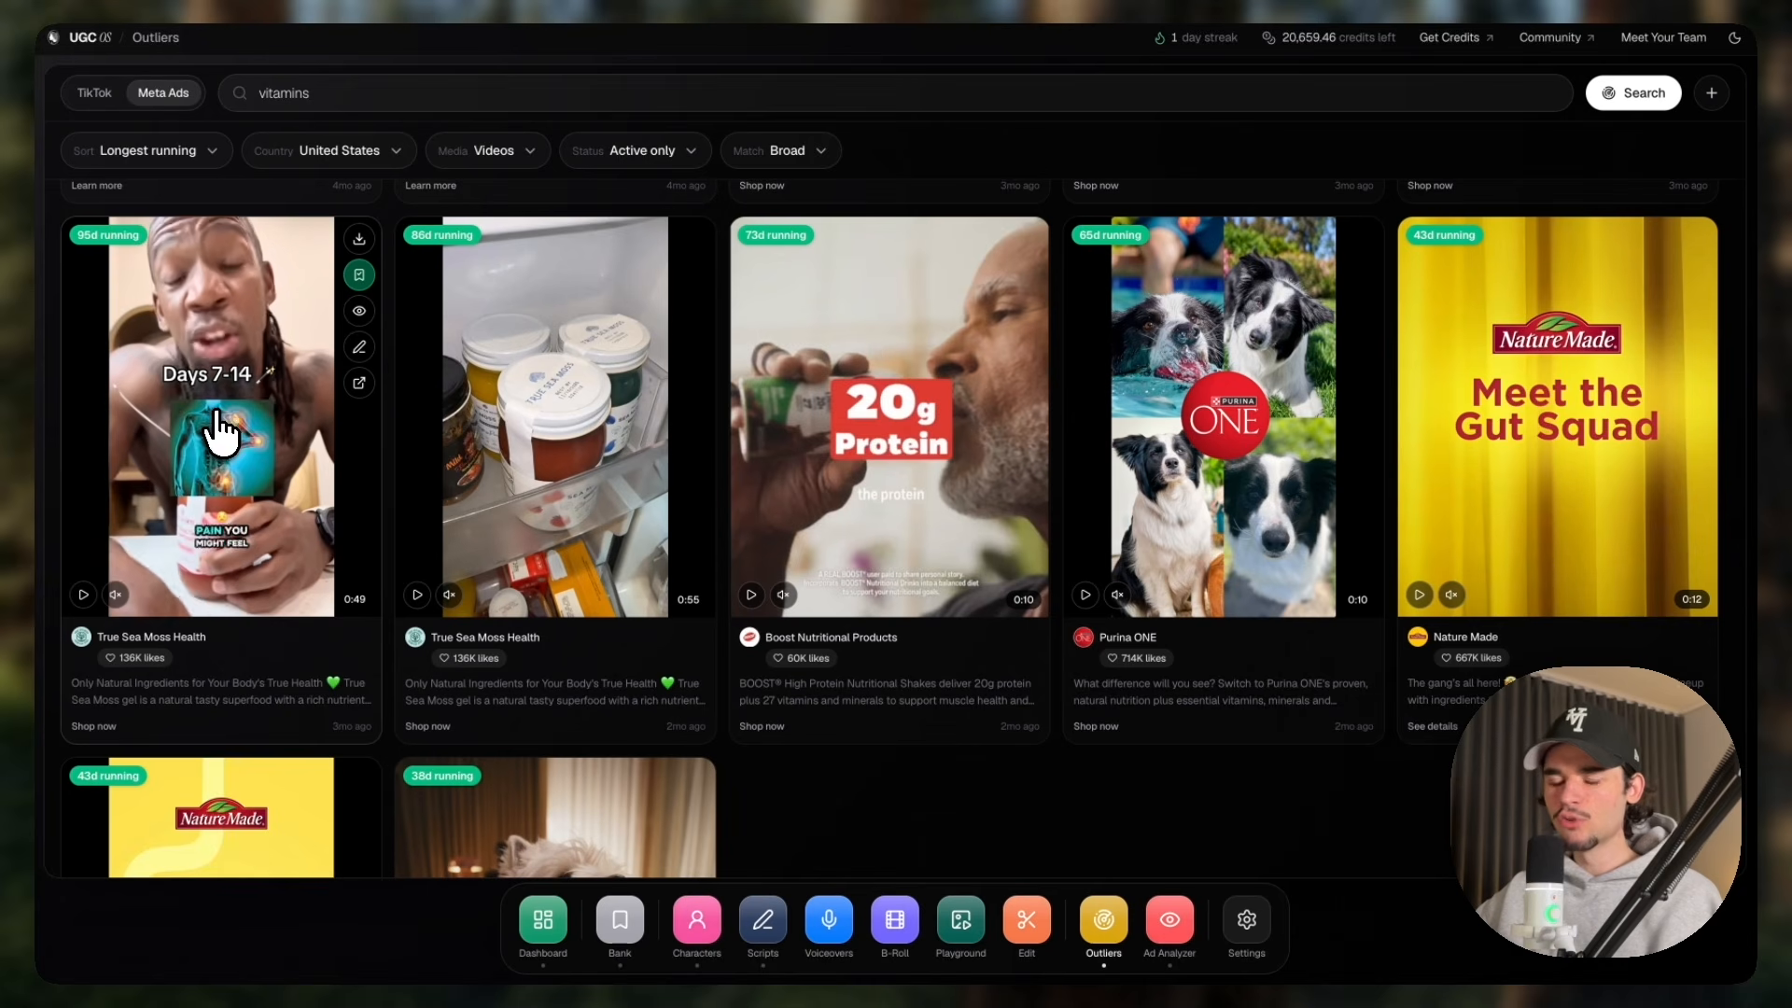
left_click(247, 451)
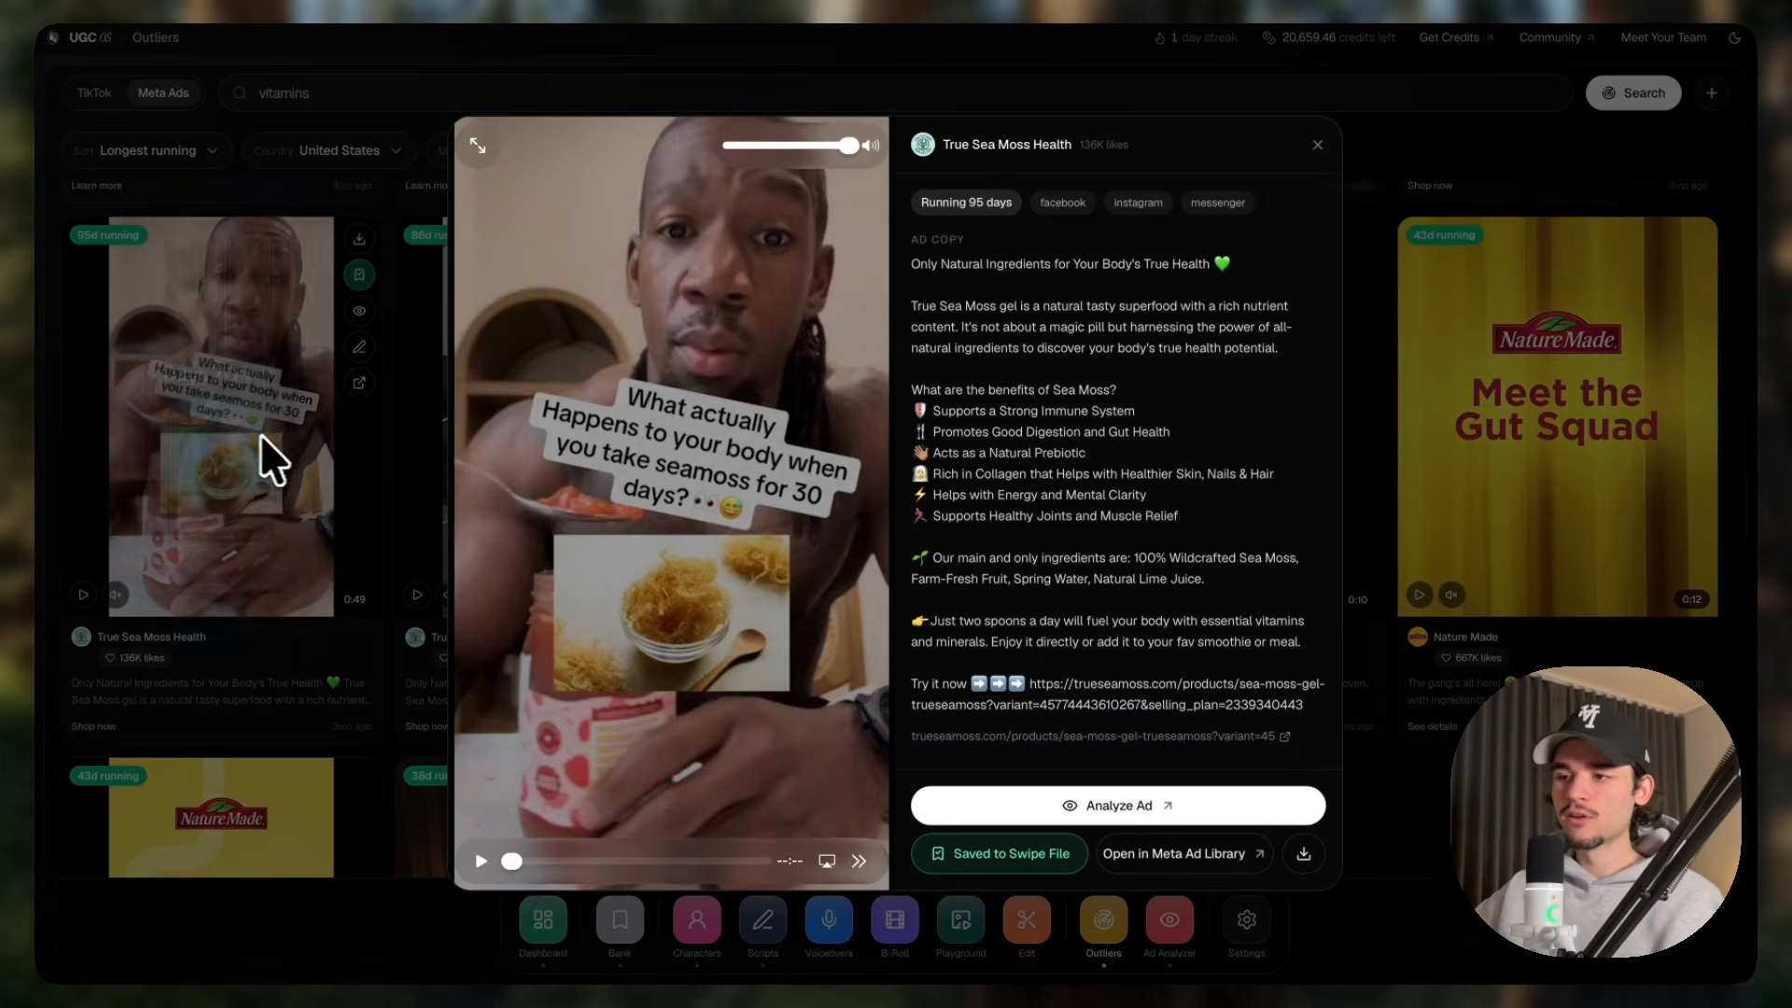
left_click(512, 860)
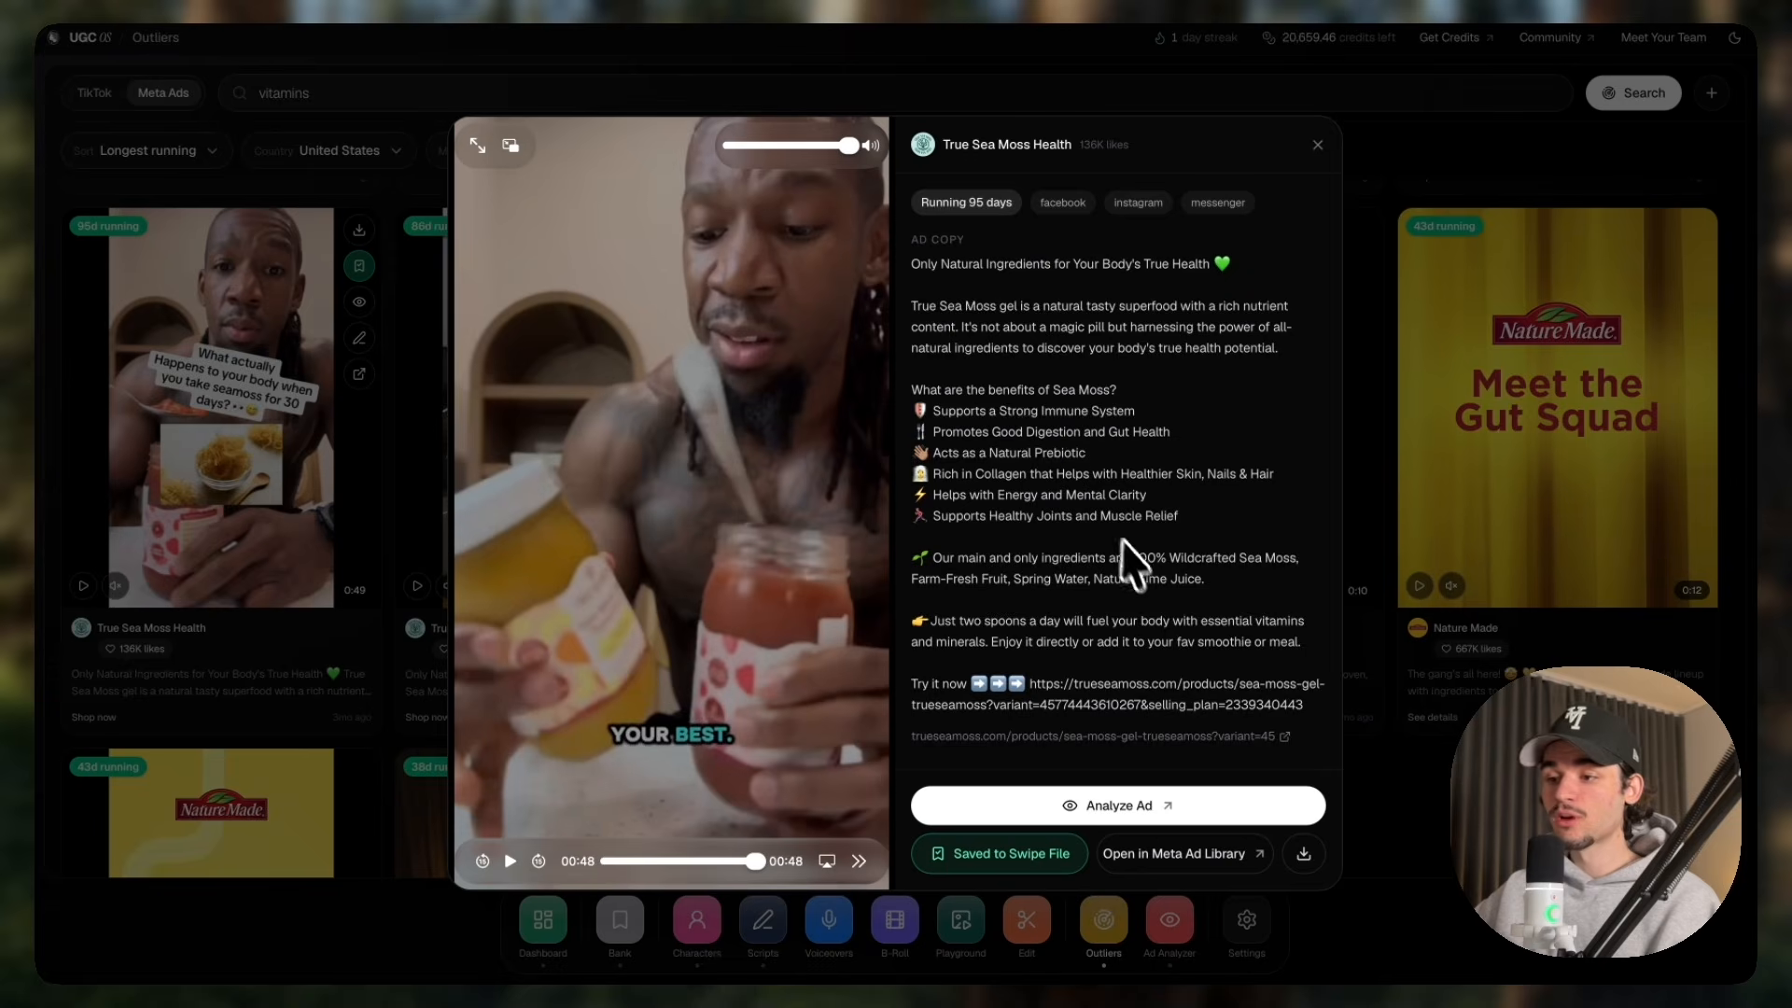
left_click(1111, 804)
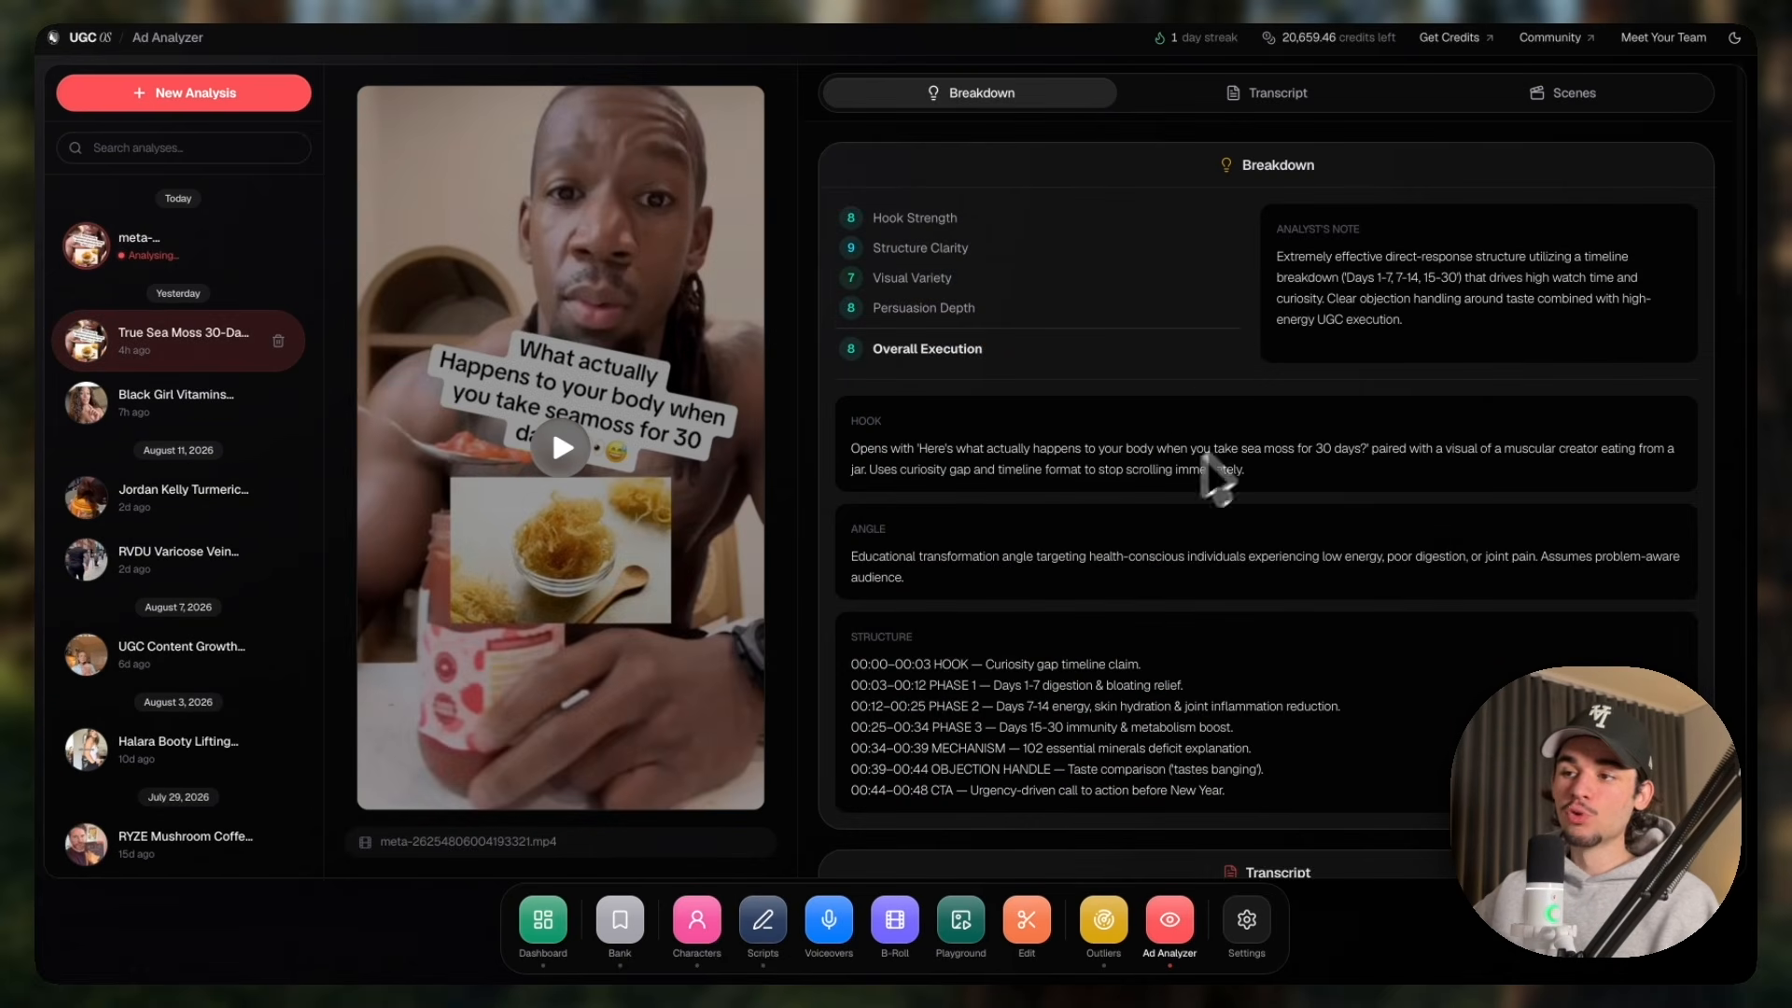
Review the sea moss ad's transcript and reverse-engineered scenes, and send the scenes to a script remix.
left_click(1253, 97)
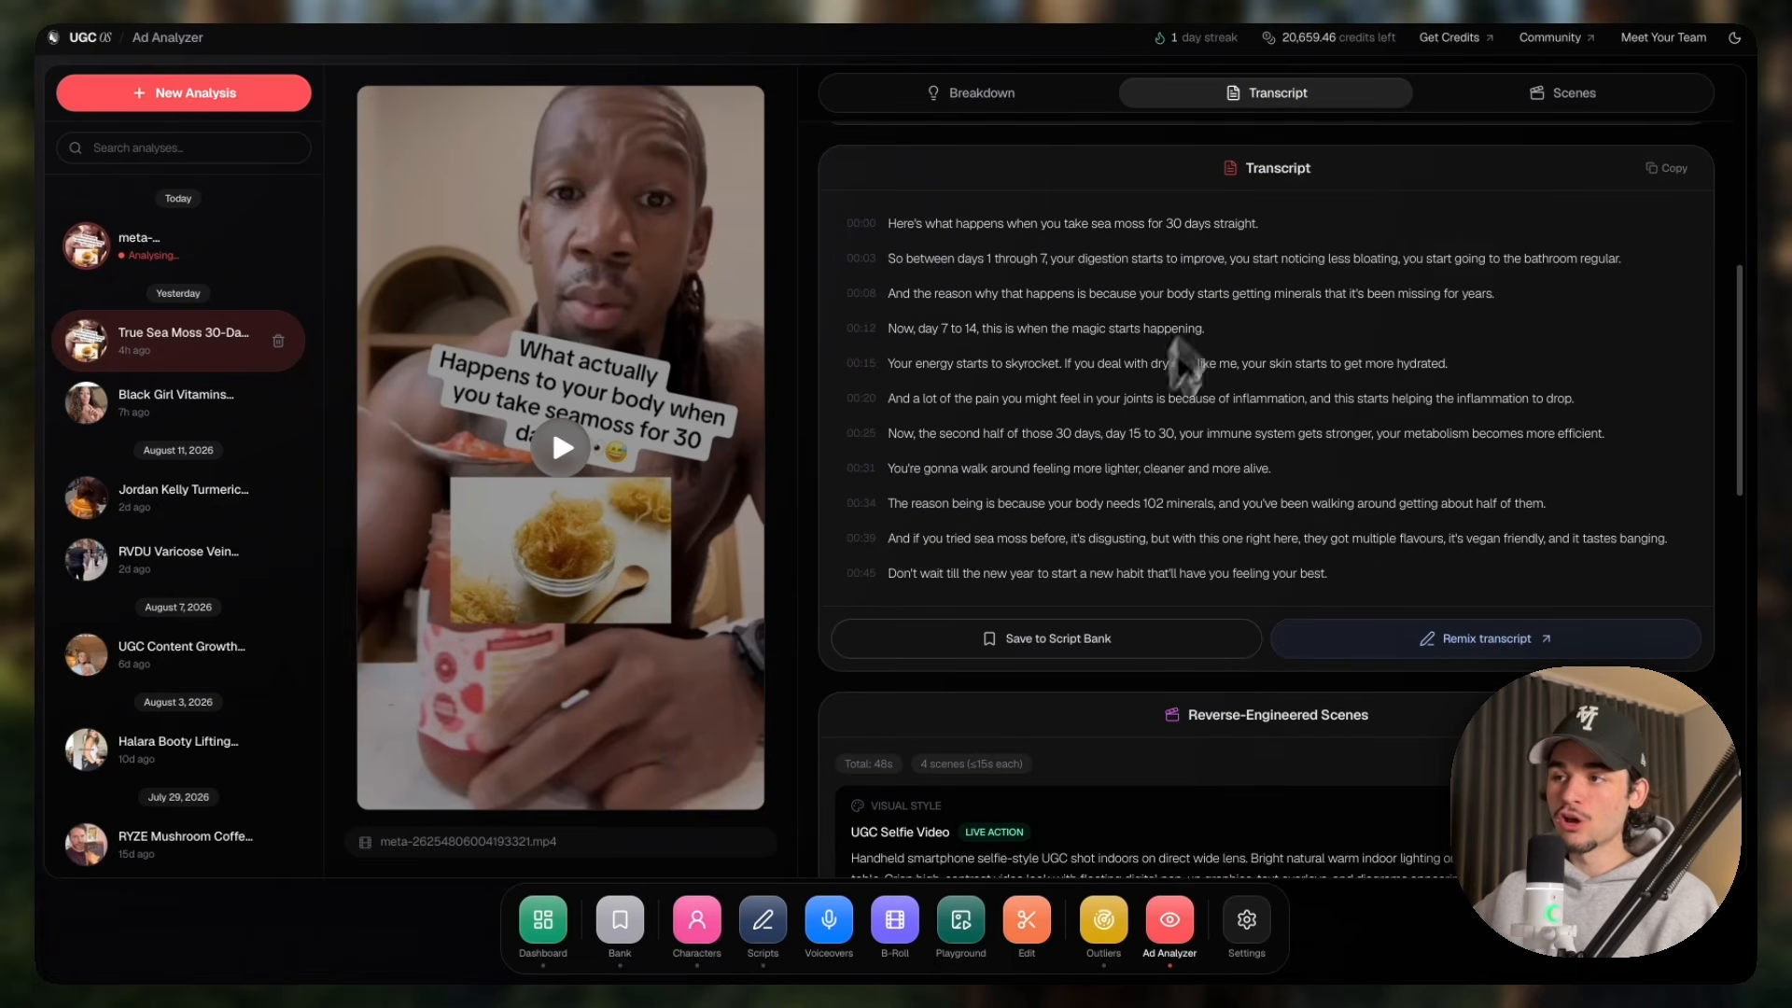
left_click(1584, 99)
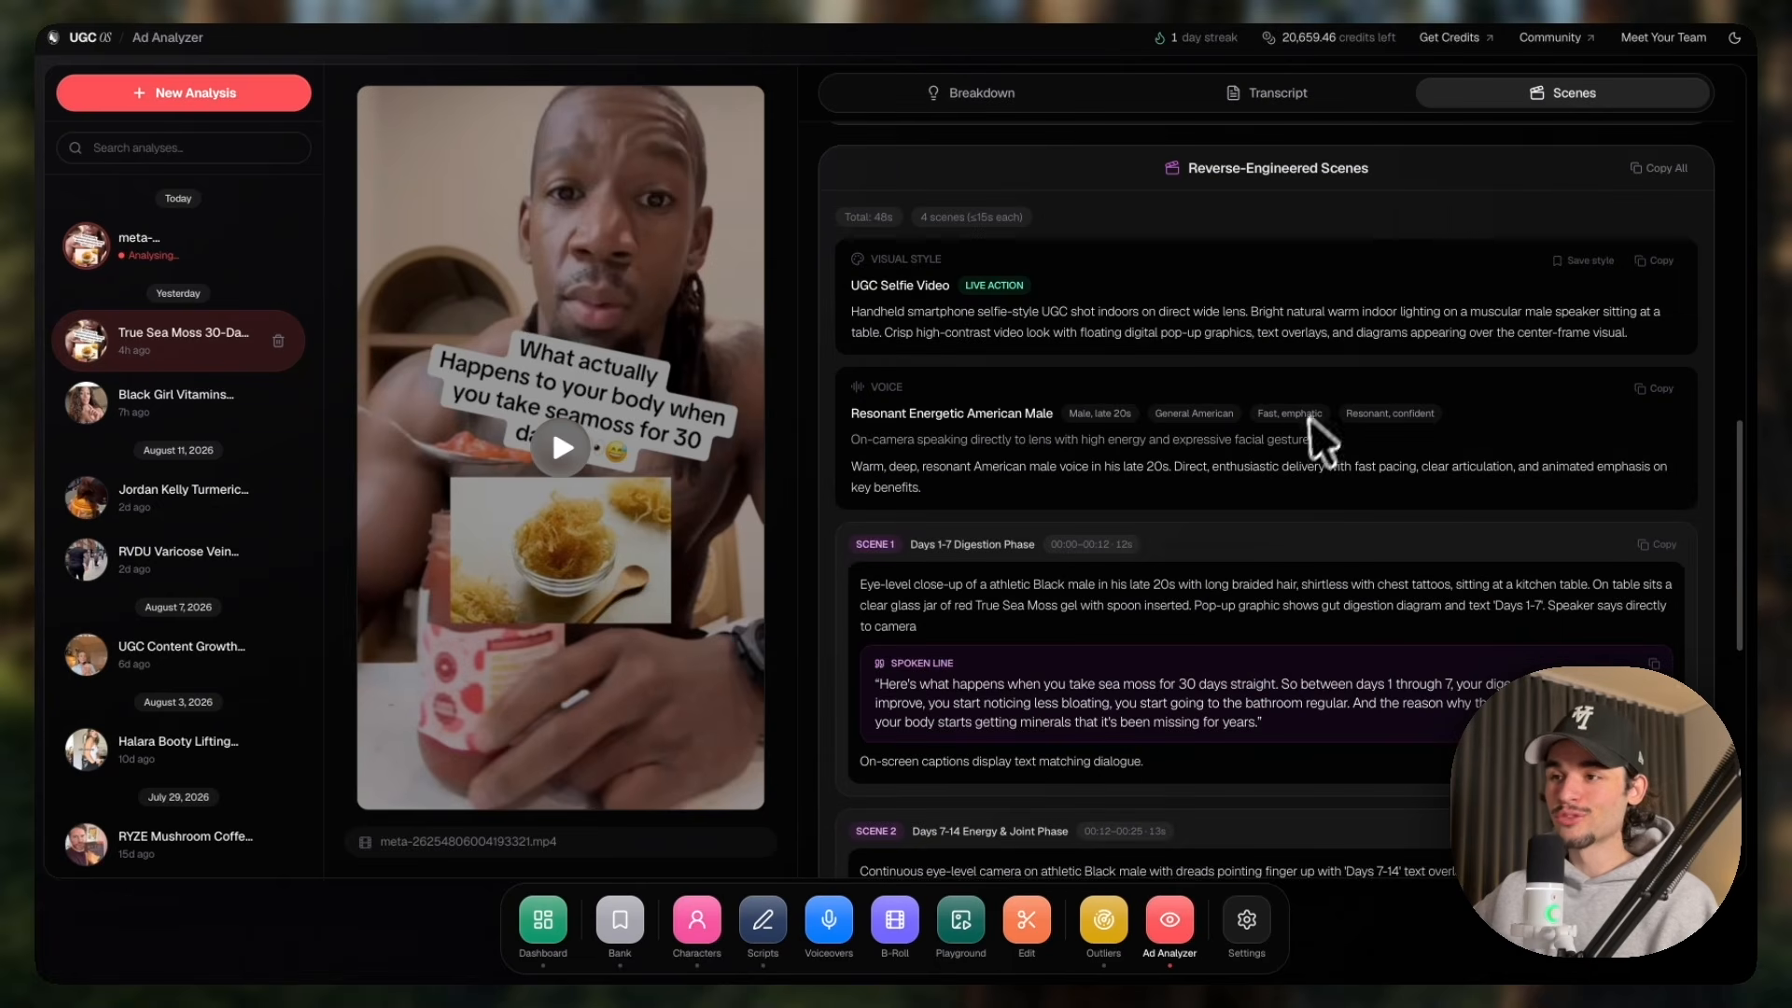
scroll(1303, 431, "down", 2)
scroll(1305, 431, "down", 3)
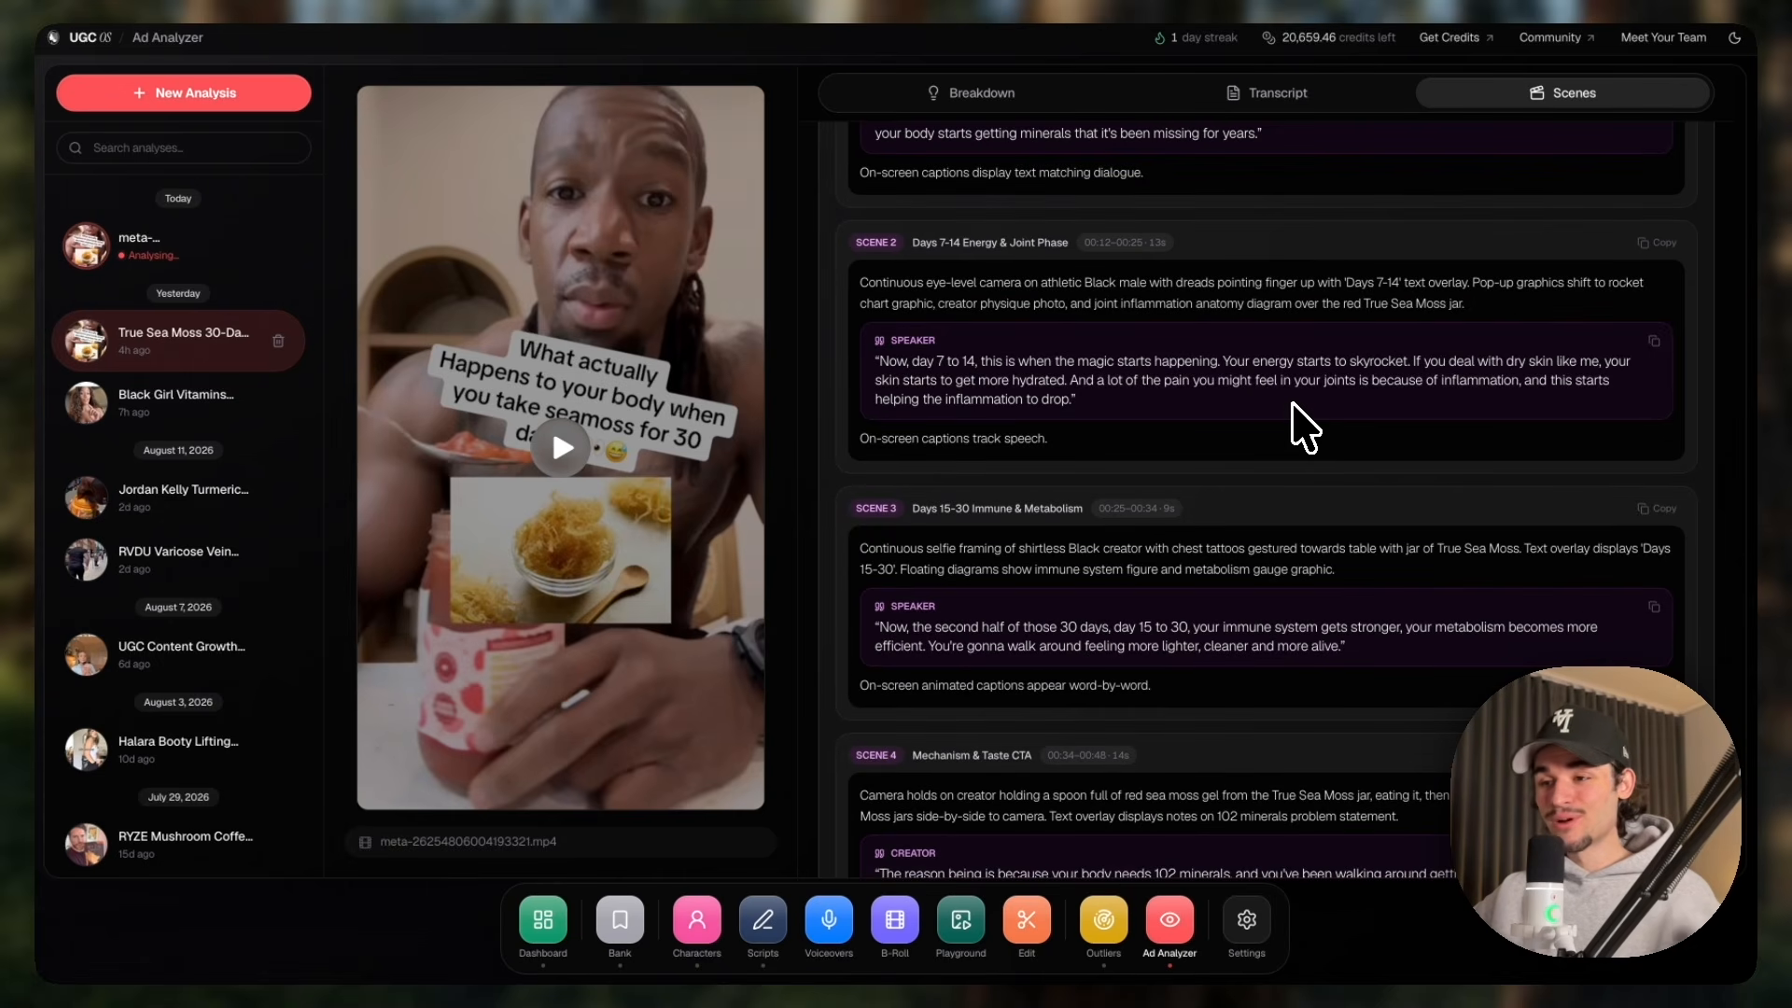
scroll(1288, 467, "down", 12)
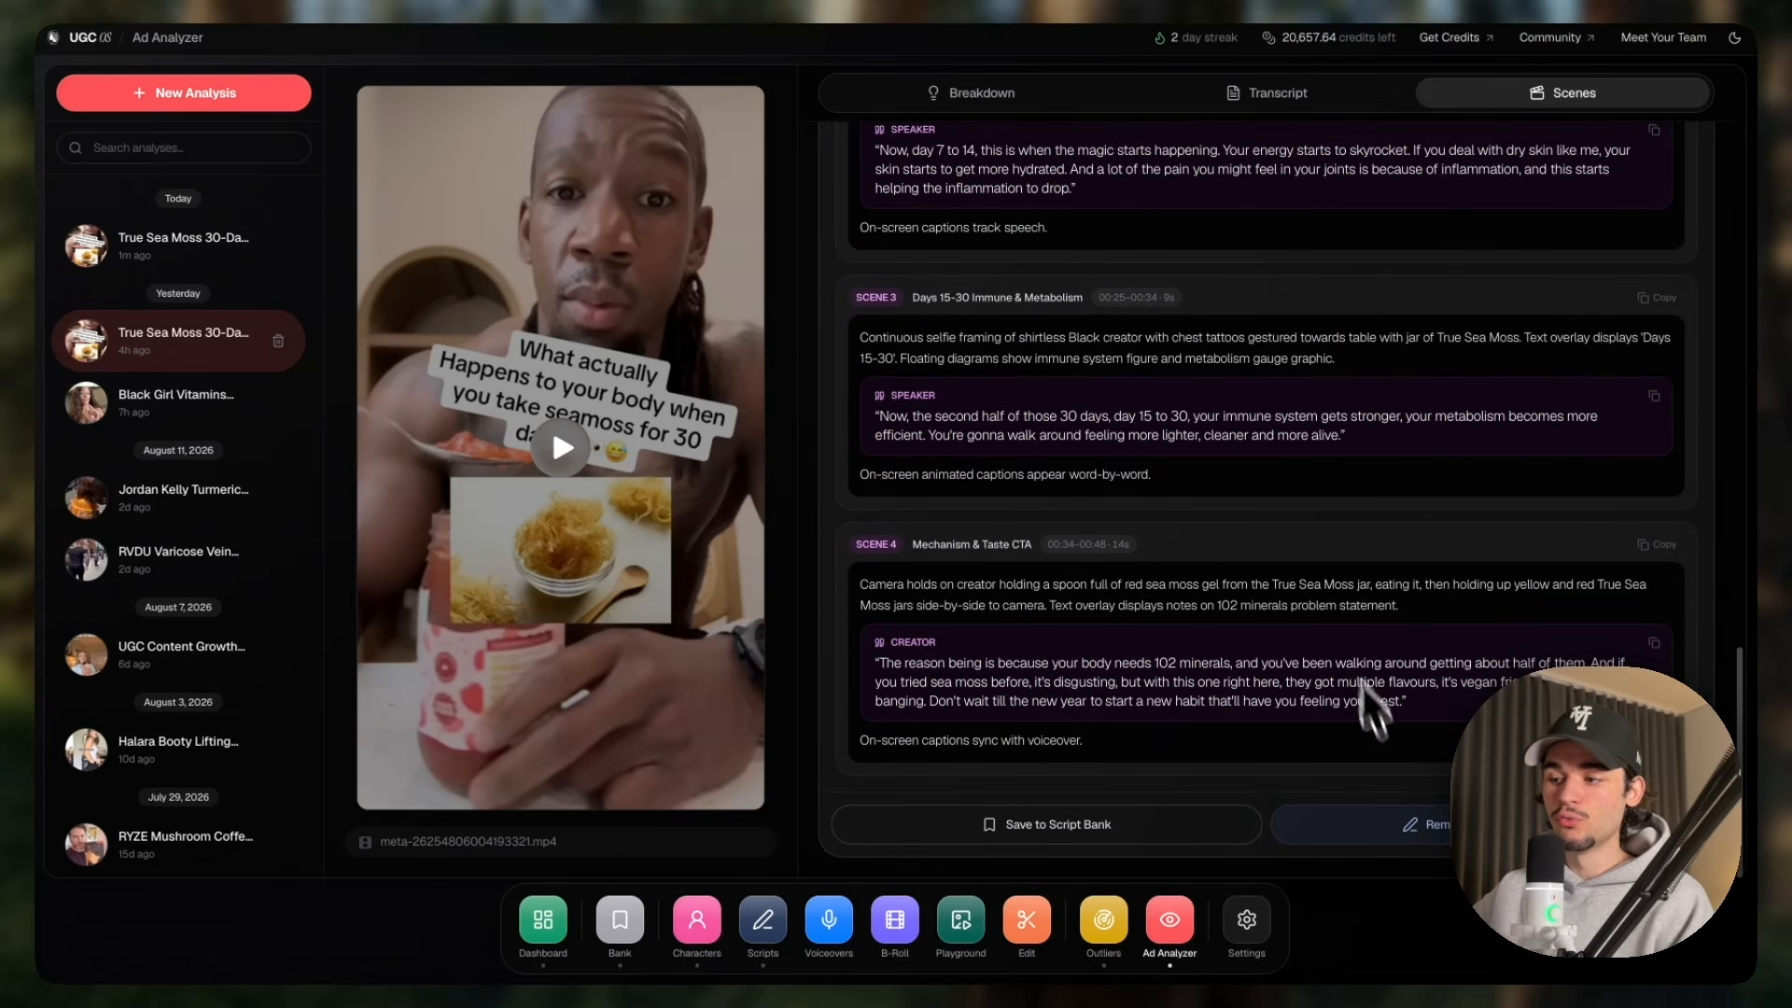
left_click(1432, 830)
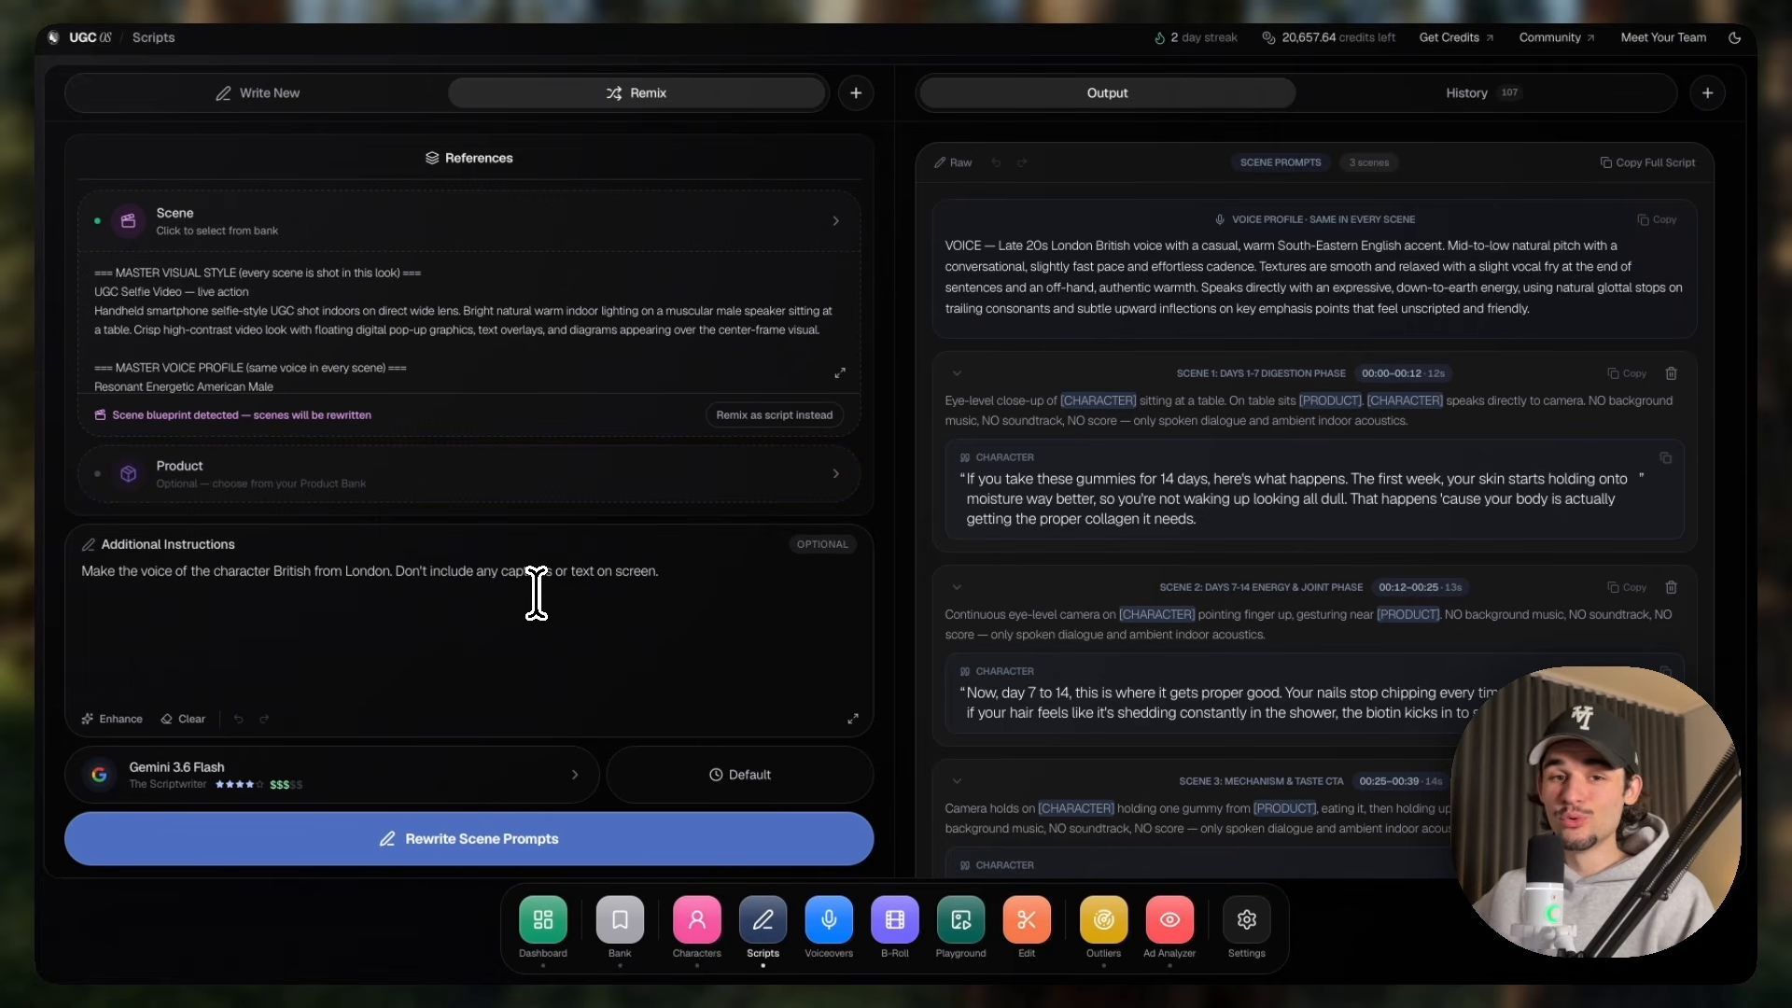
Start a new product from the remix's product selection and fill in its details from the Ascend Glow gummies image.
left_click(450, 490)
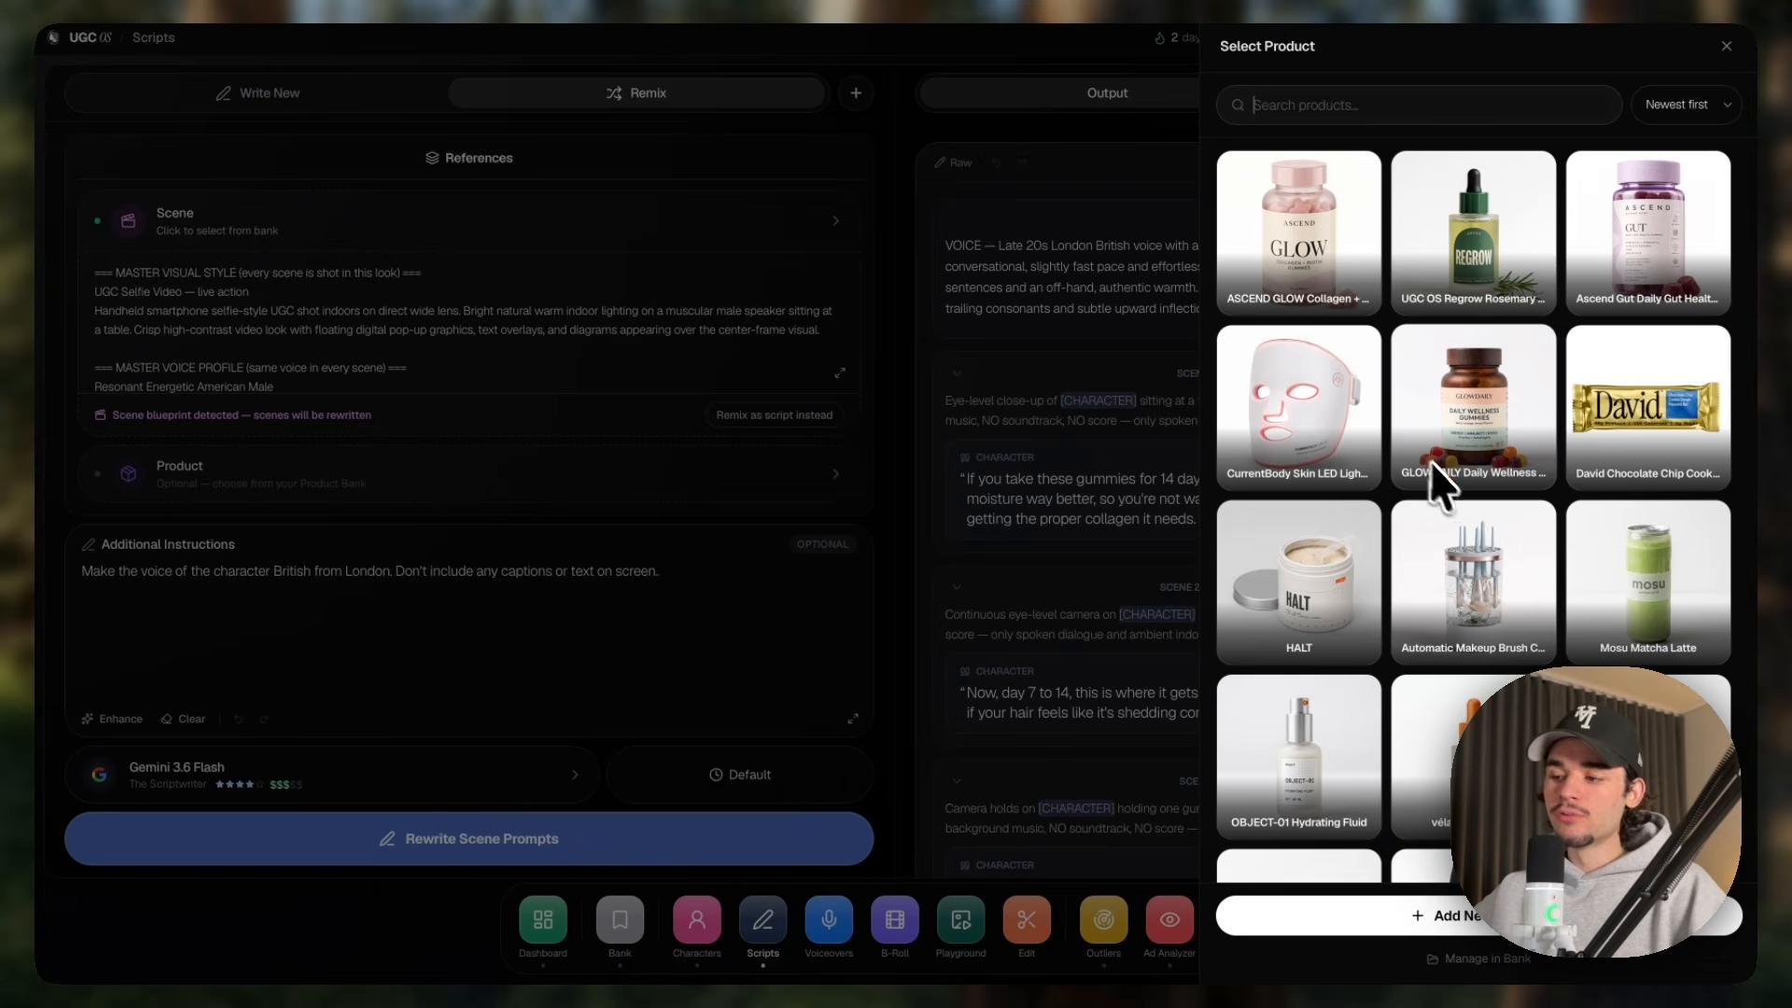
left_click(1434, 919)
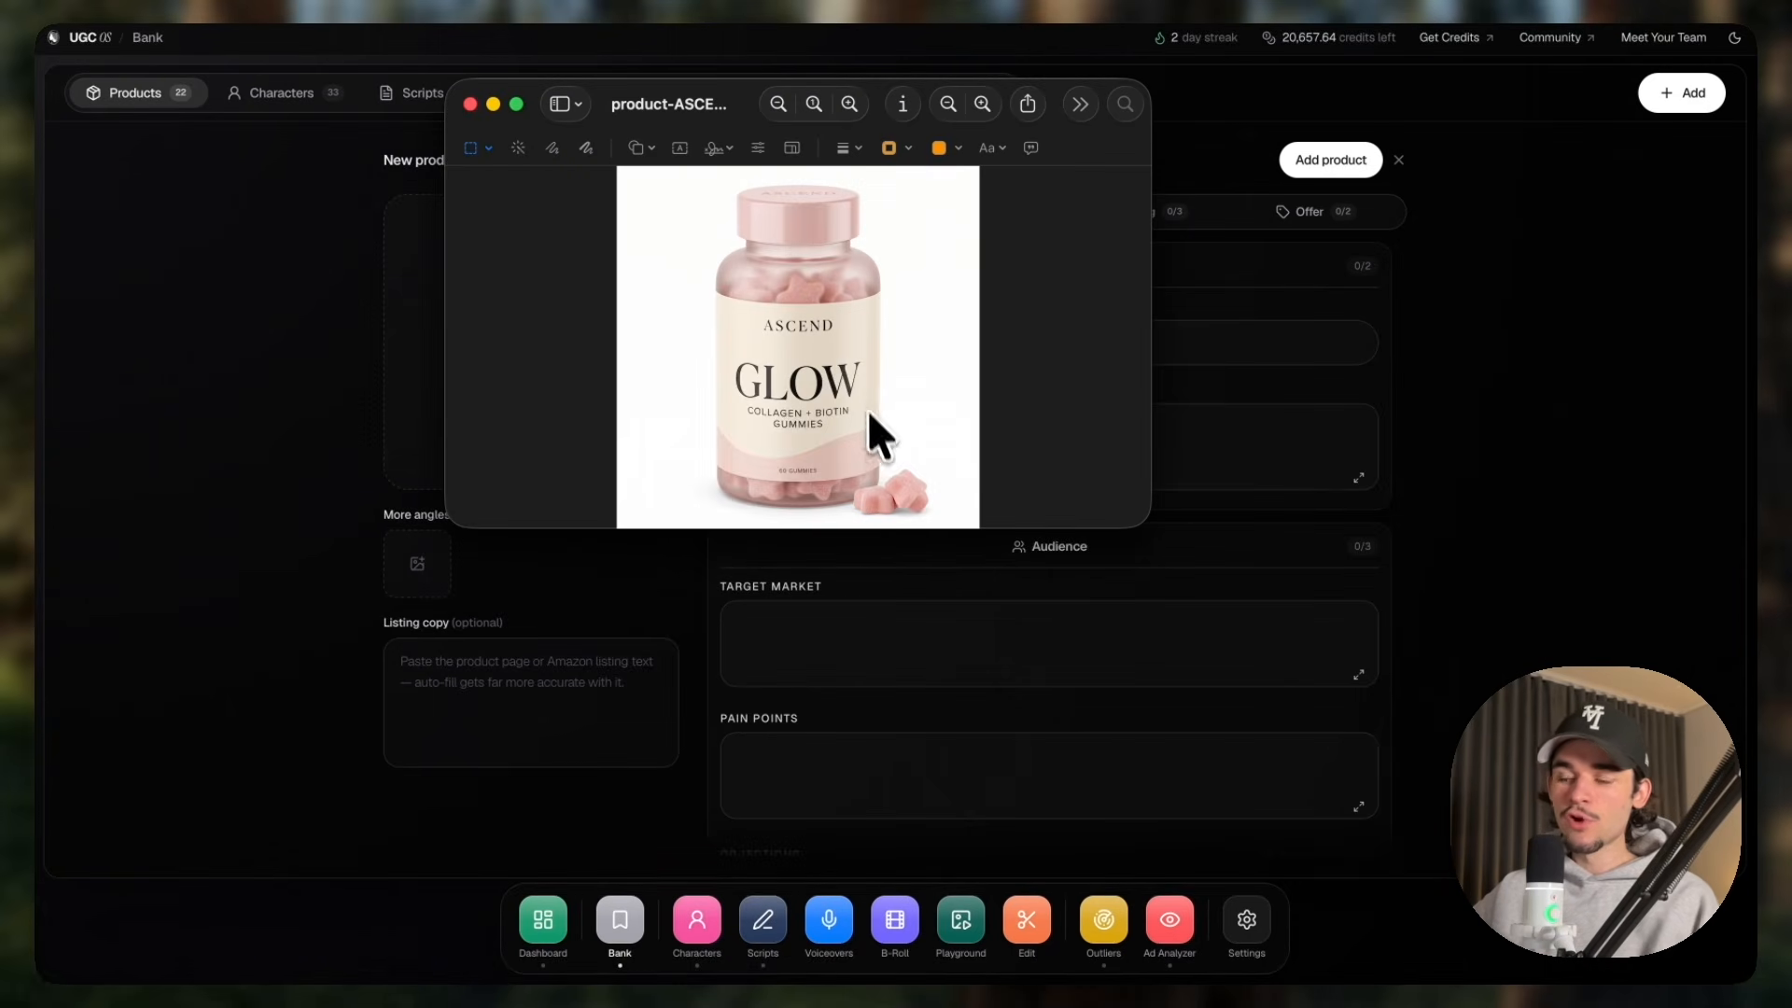
left_click(472, 103)
left_click_drag(951, 566, 805, 400)
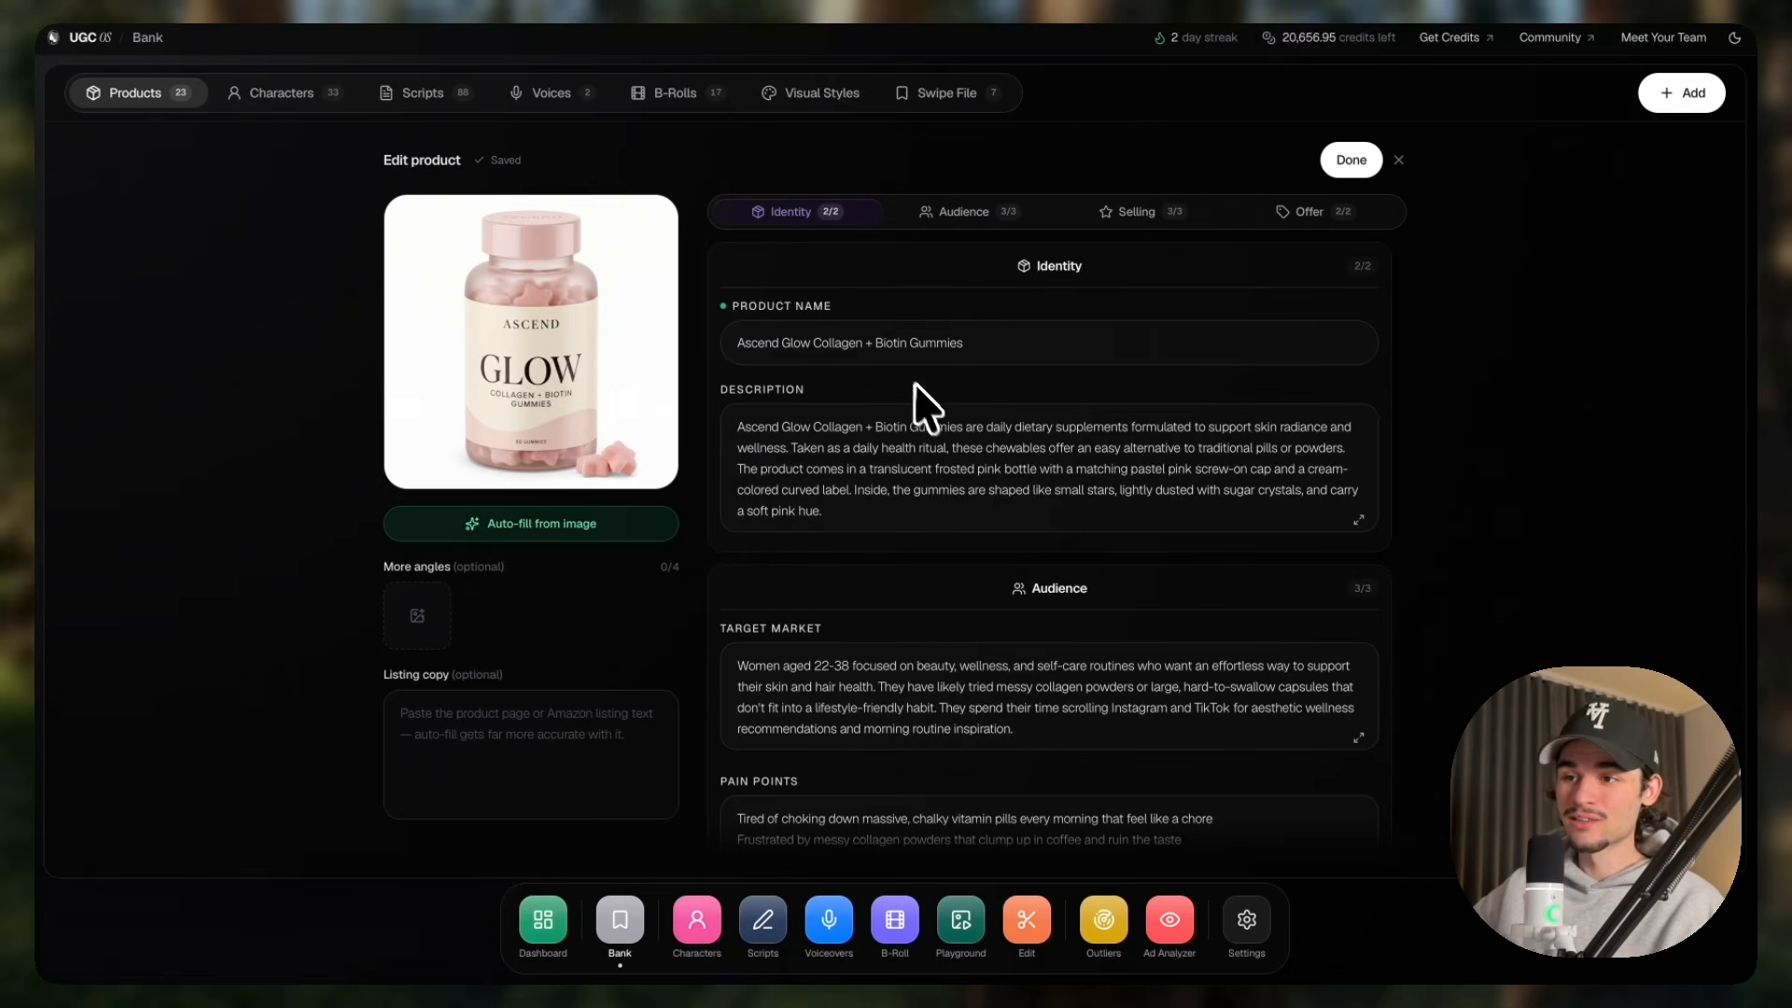
Set the gummies' usage frequency to 2 gummies and the offer to $29, and finish editing the product.
scroll(1102, 592, "down", 3)
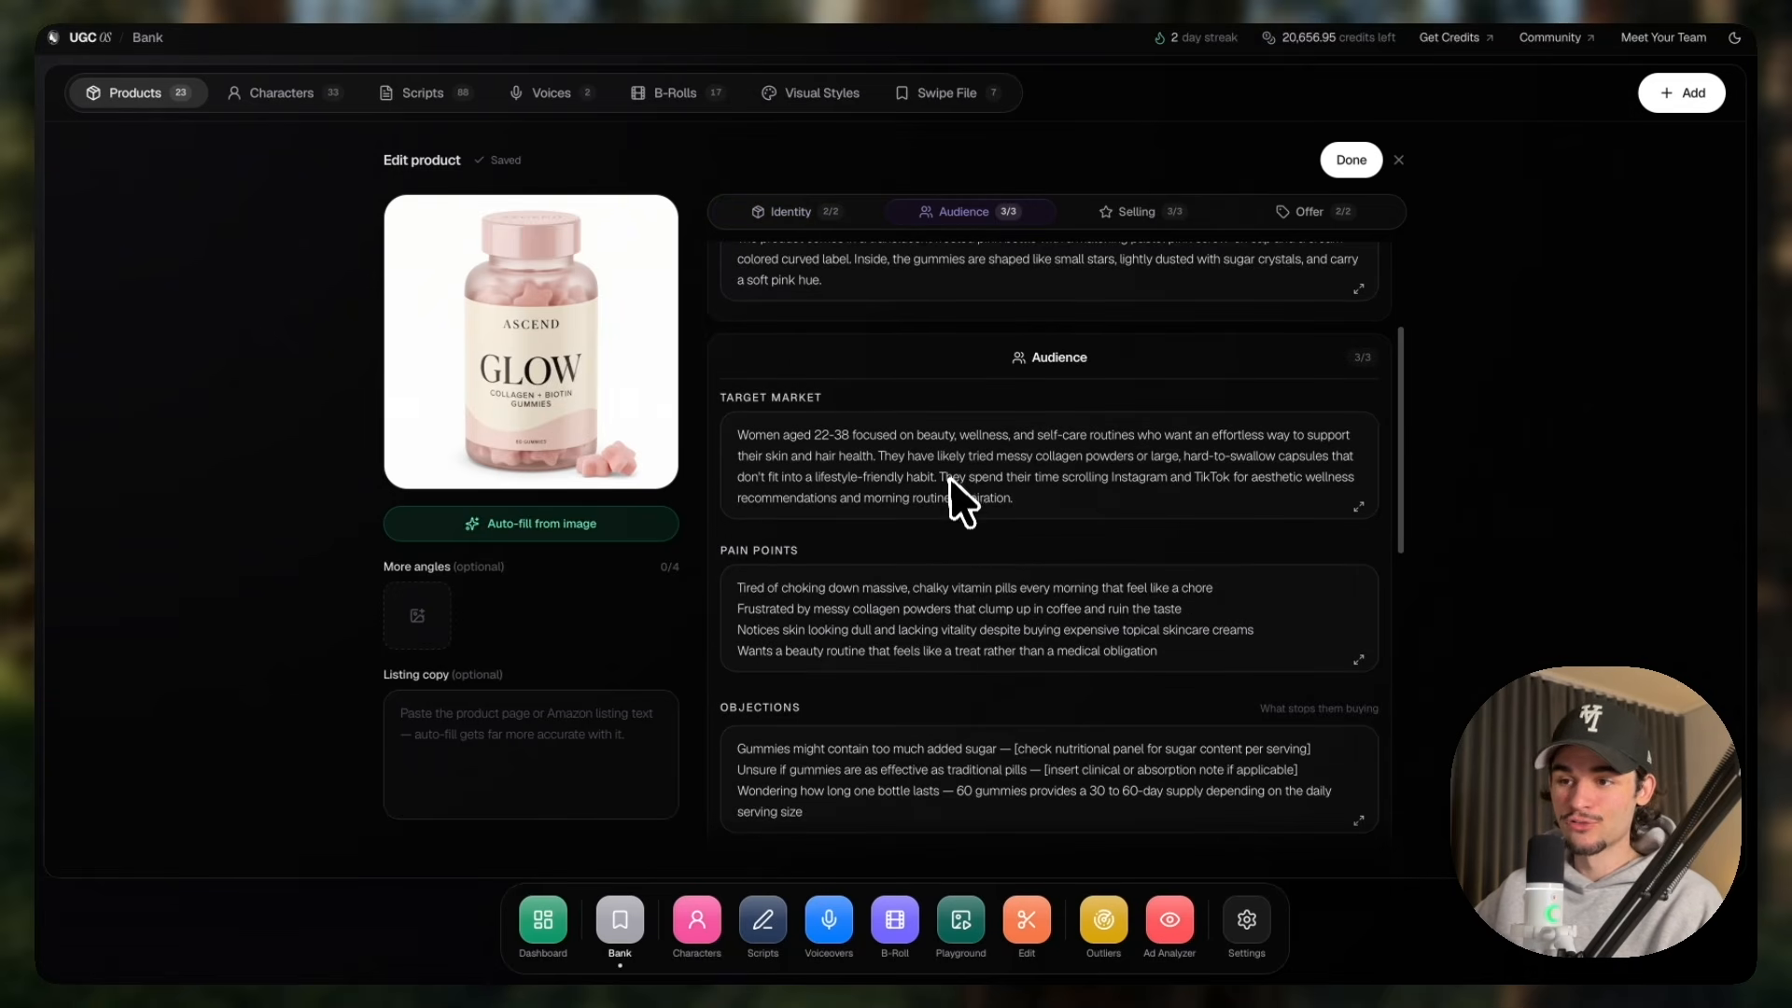
scroll(1055, 551, "down", 2)
scroll(980, 532, "down", 4)
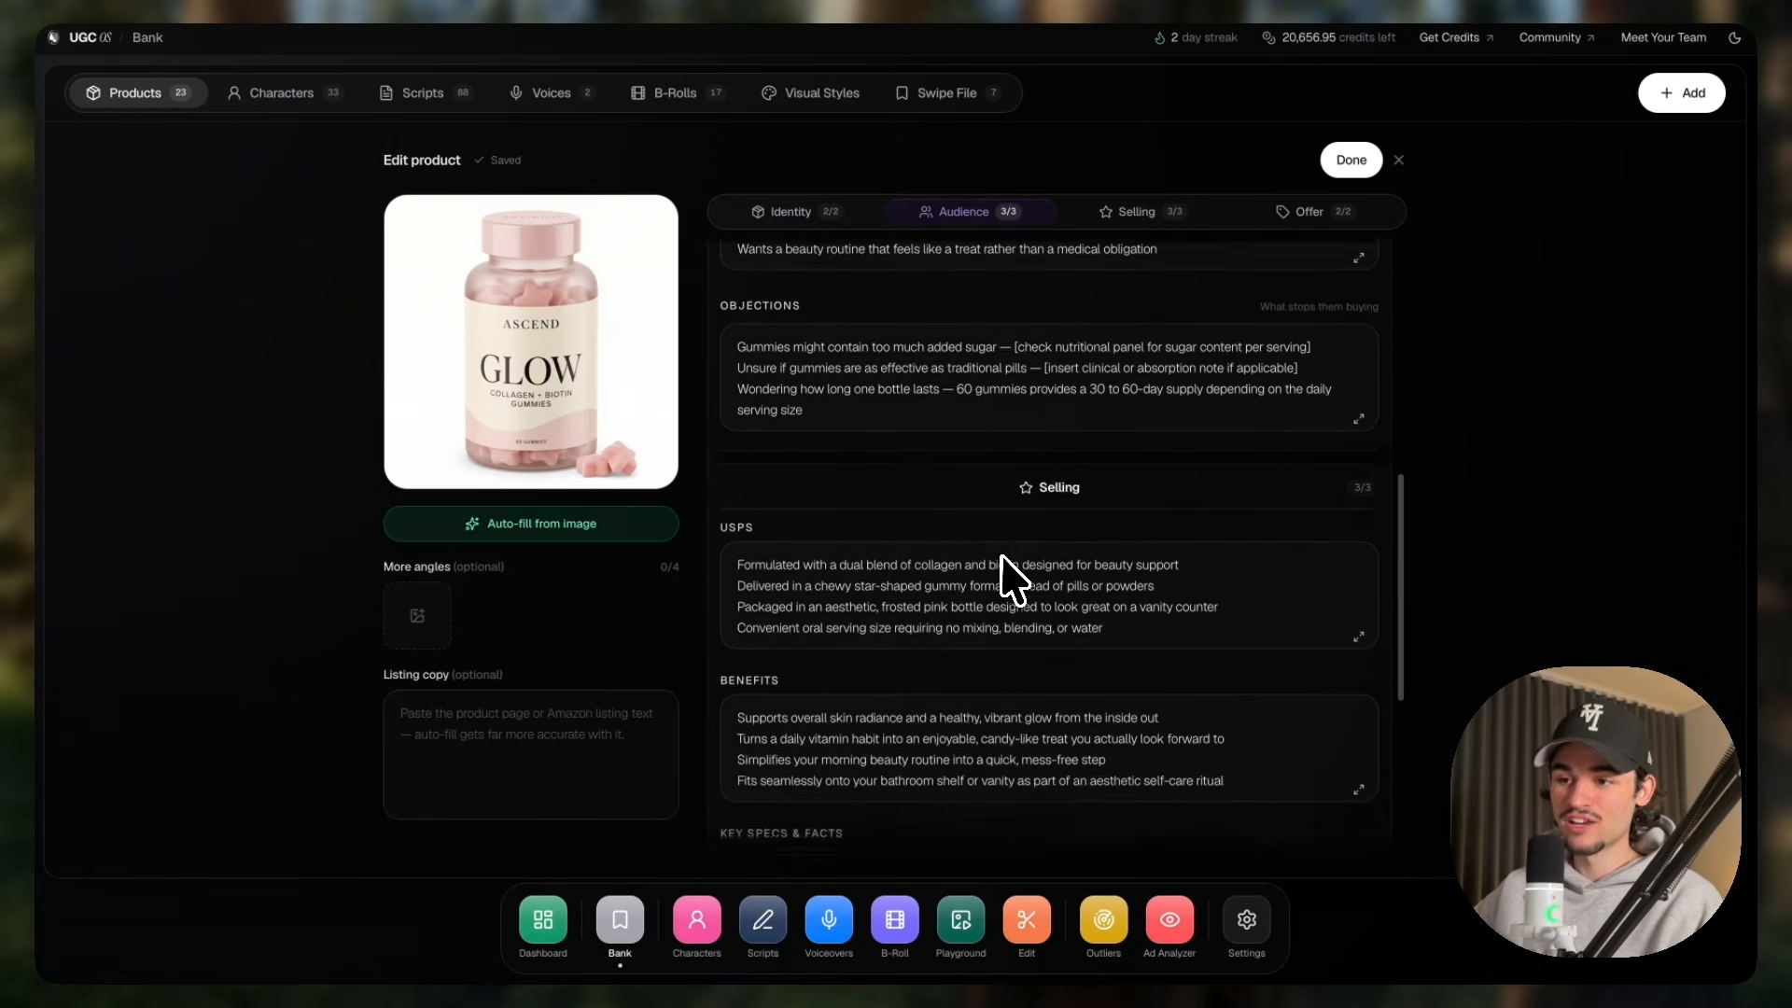
scroll(966, 522, "down", 4)
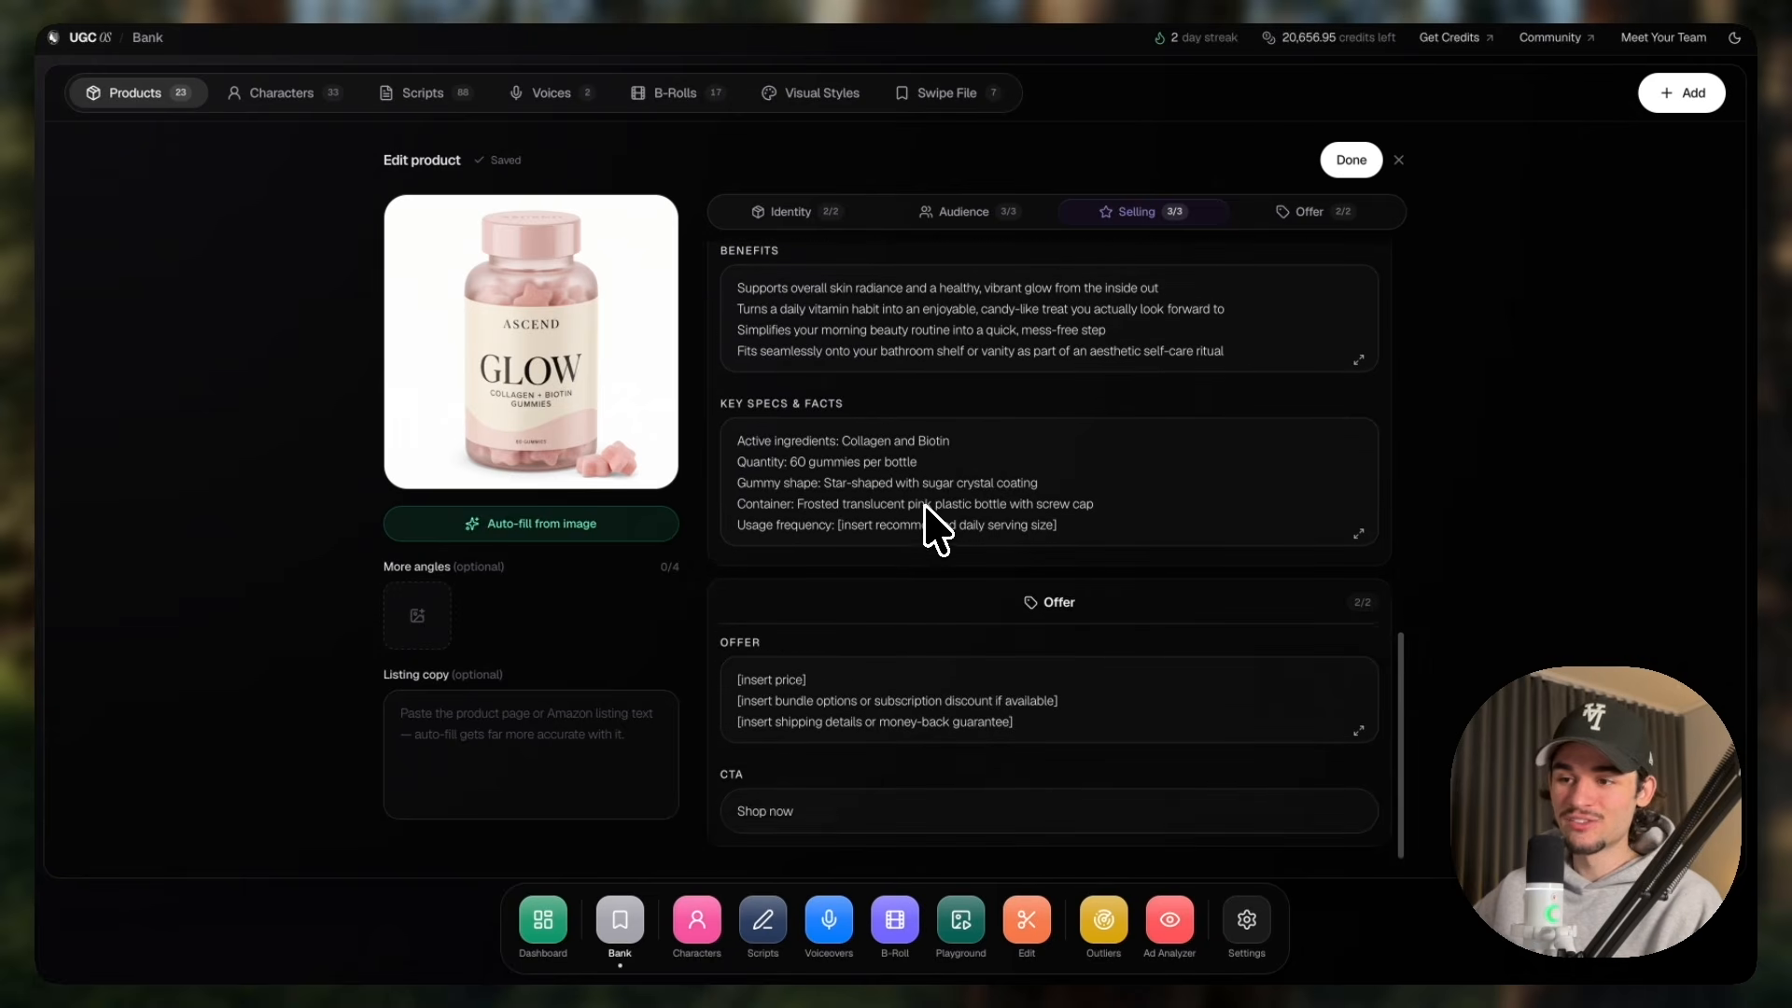
left_click_drag(1072, 732, 687, 685)
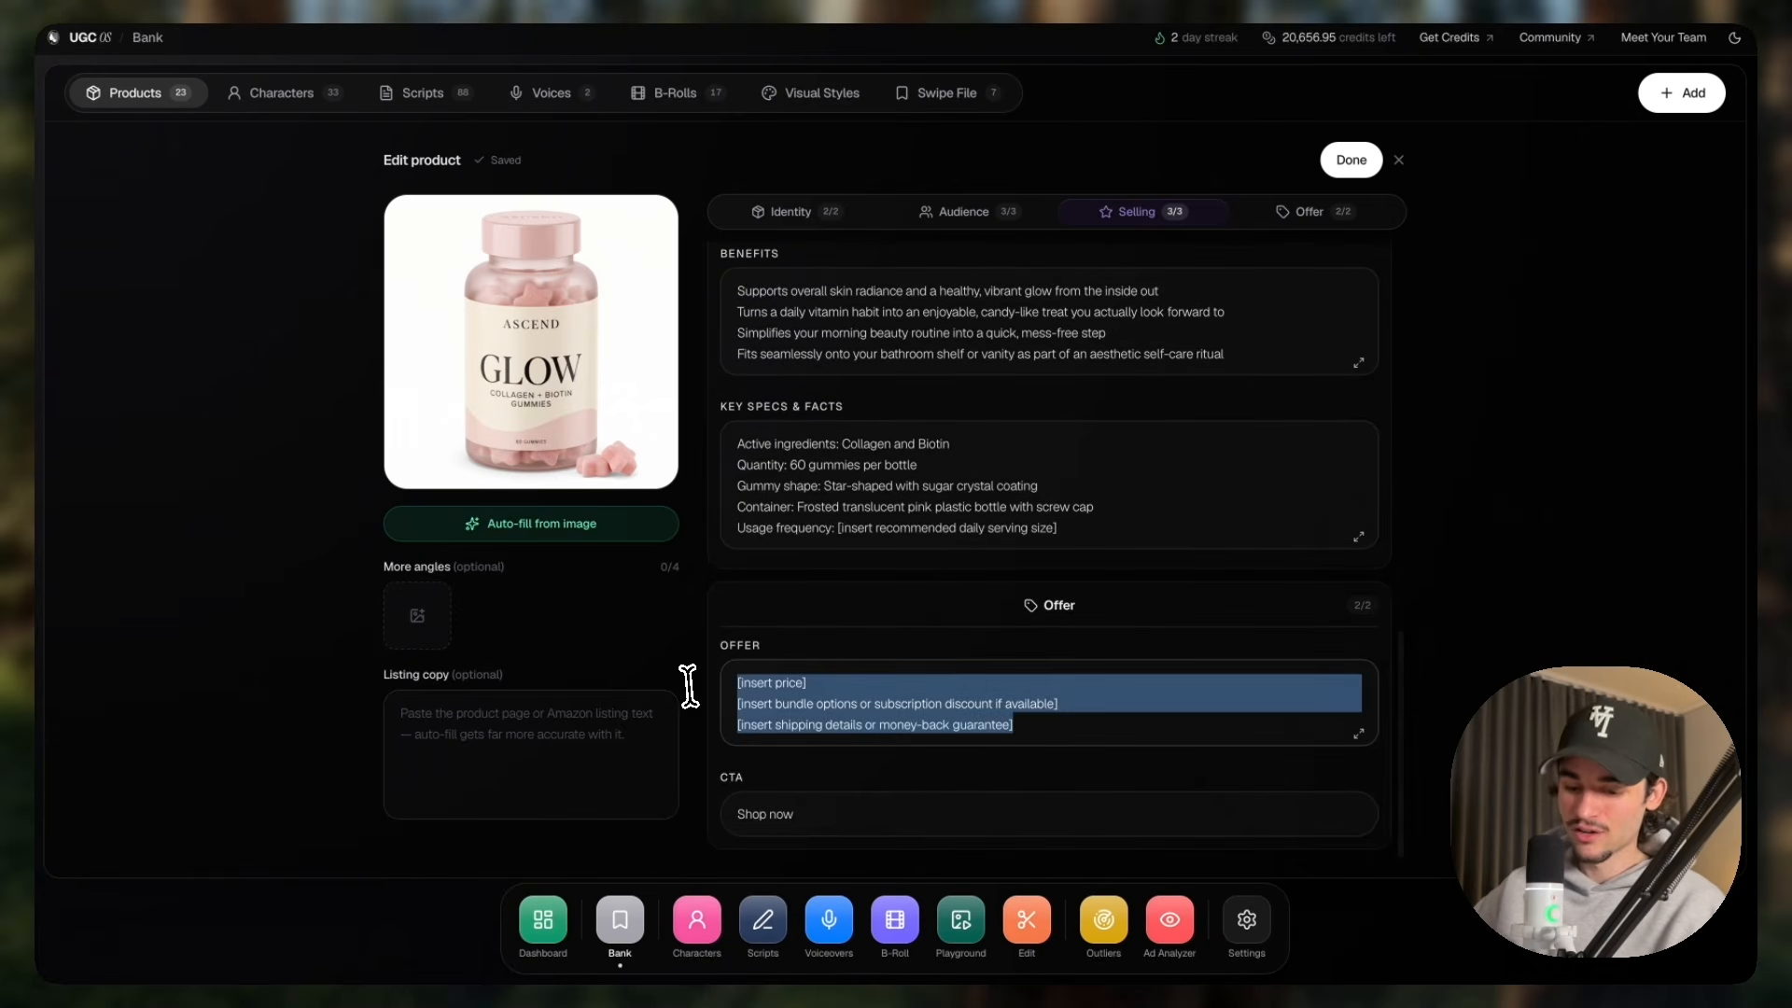
type("$29")
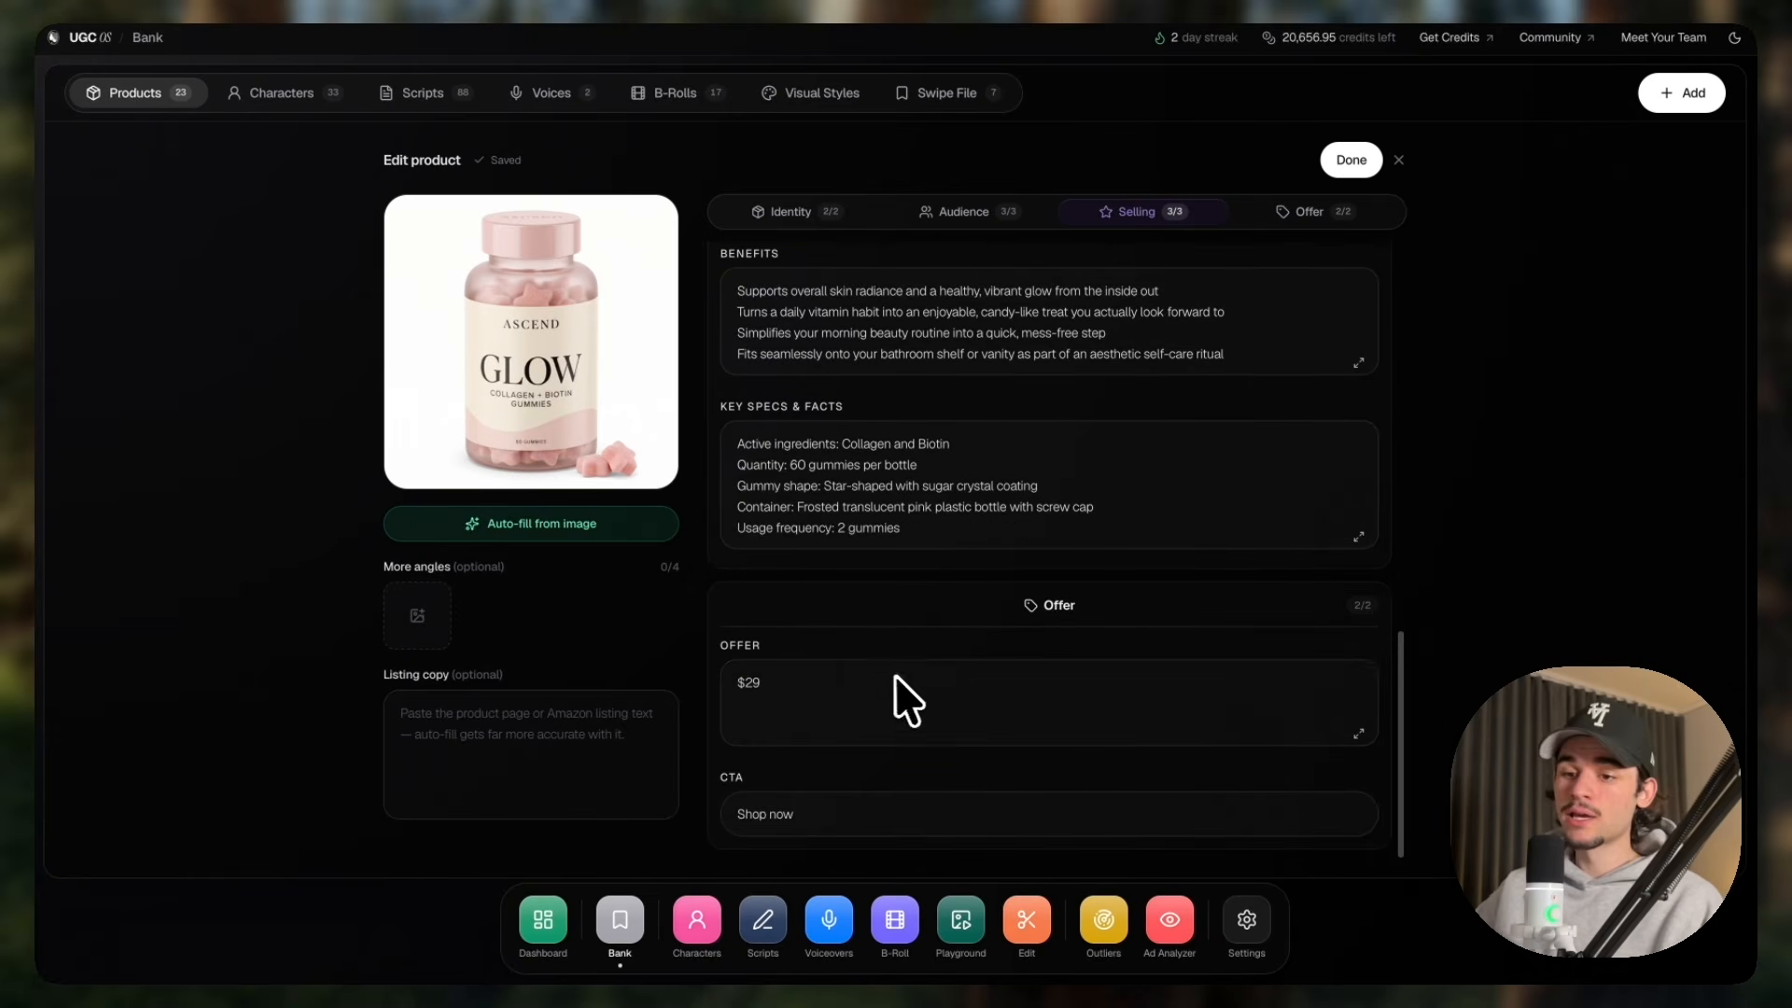
scroll(961, 566, "up", 7)
scroll(960, 566, "up", 5)
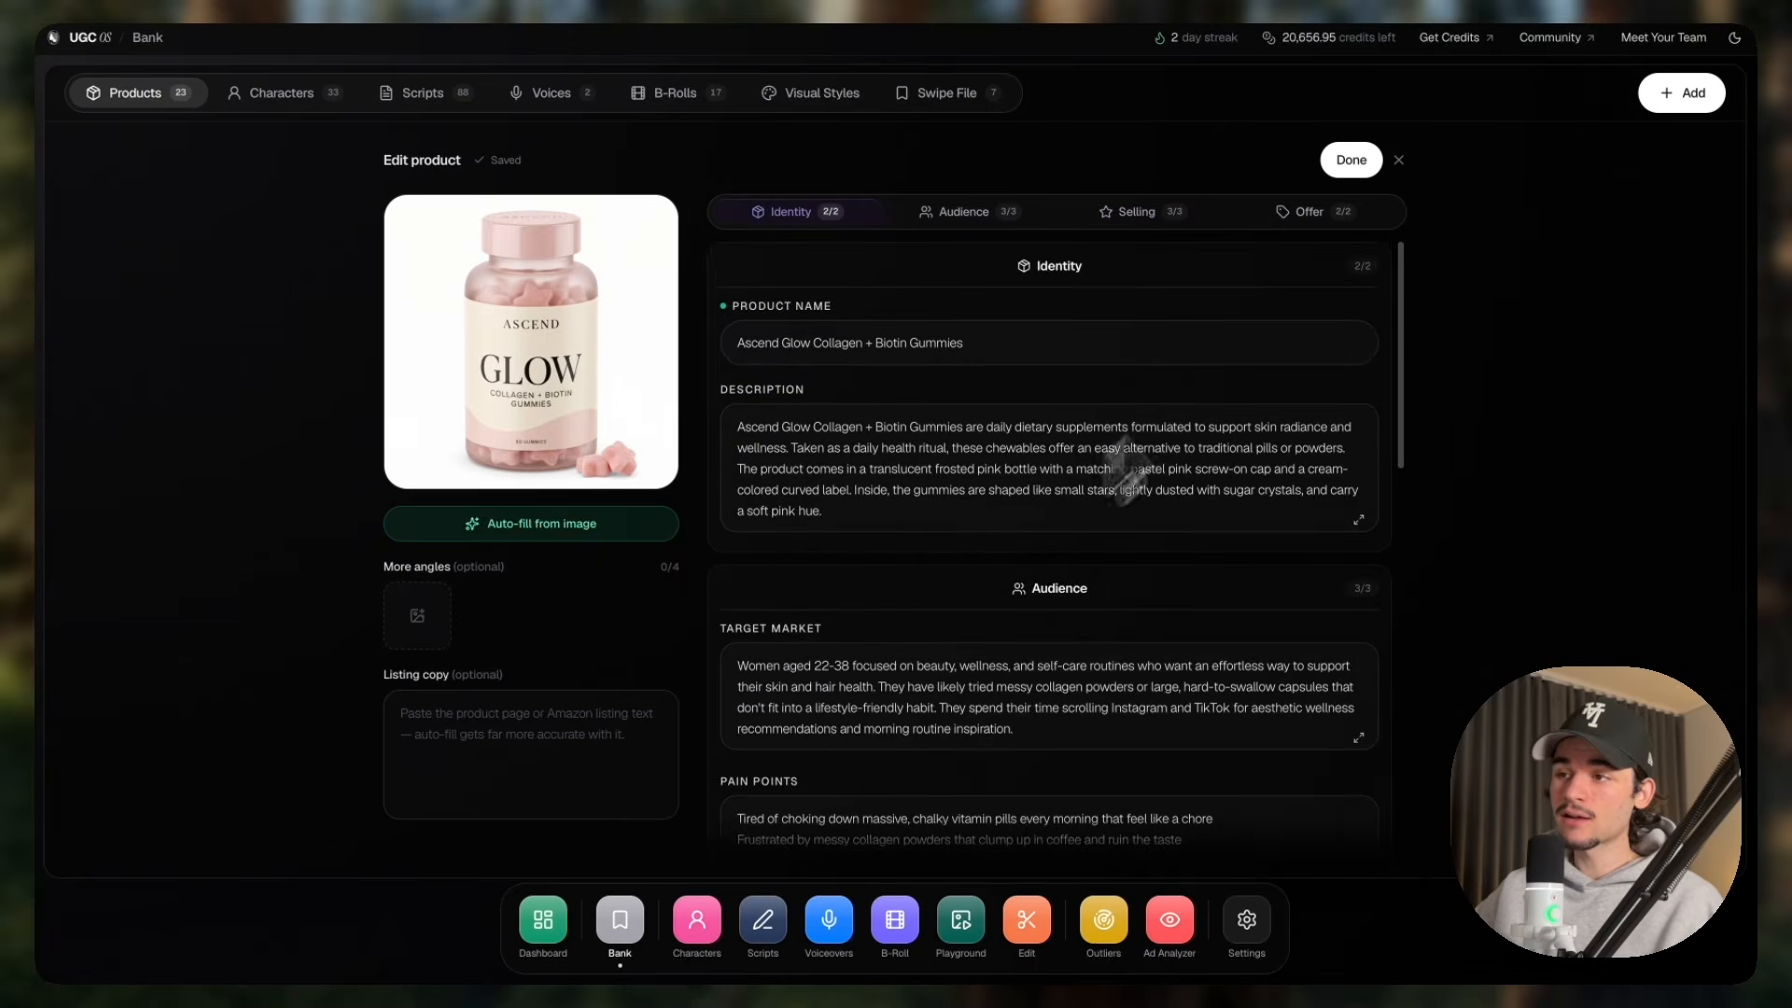
left_click(1353, 167)
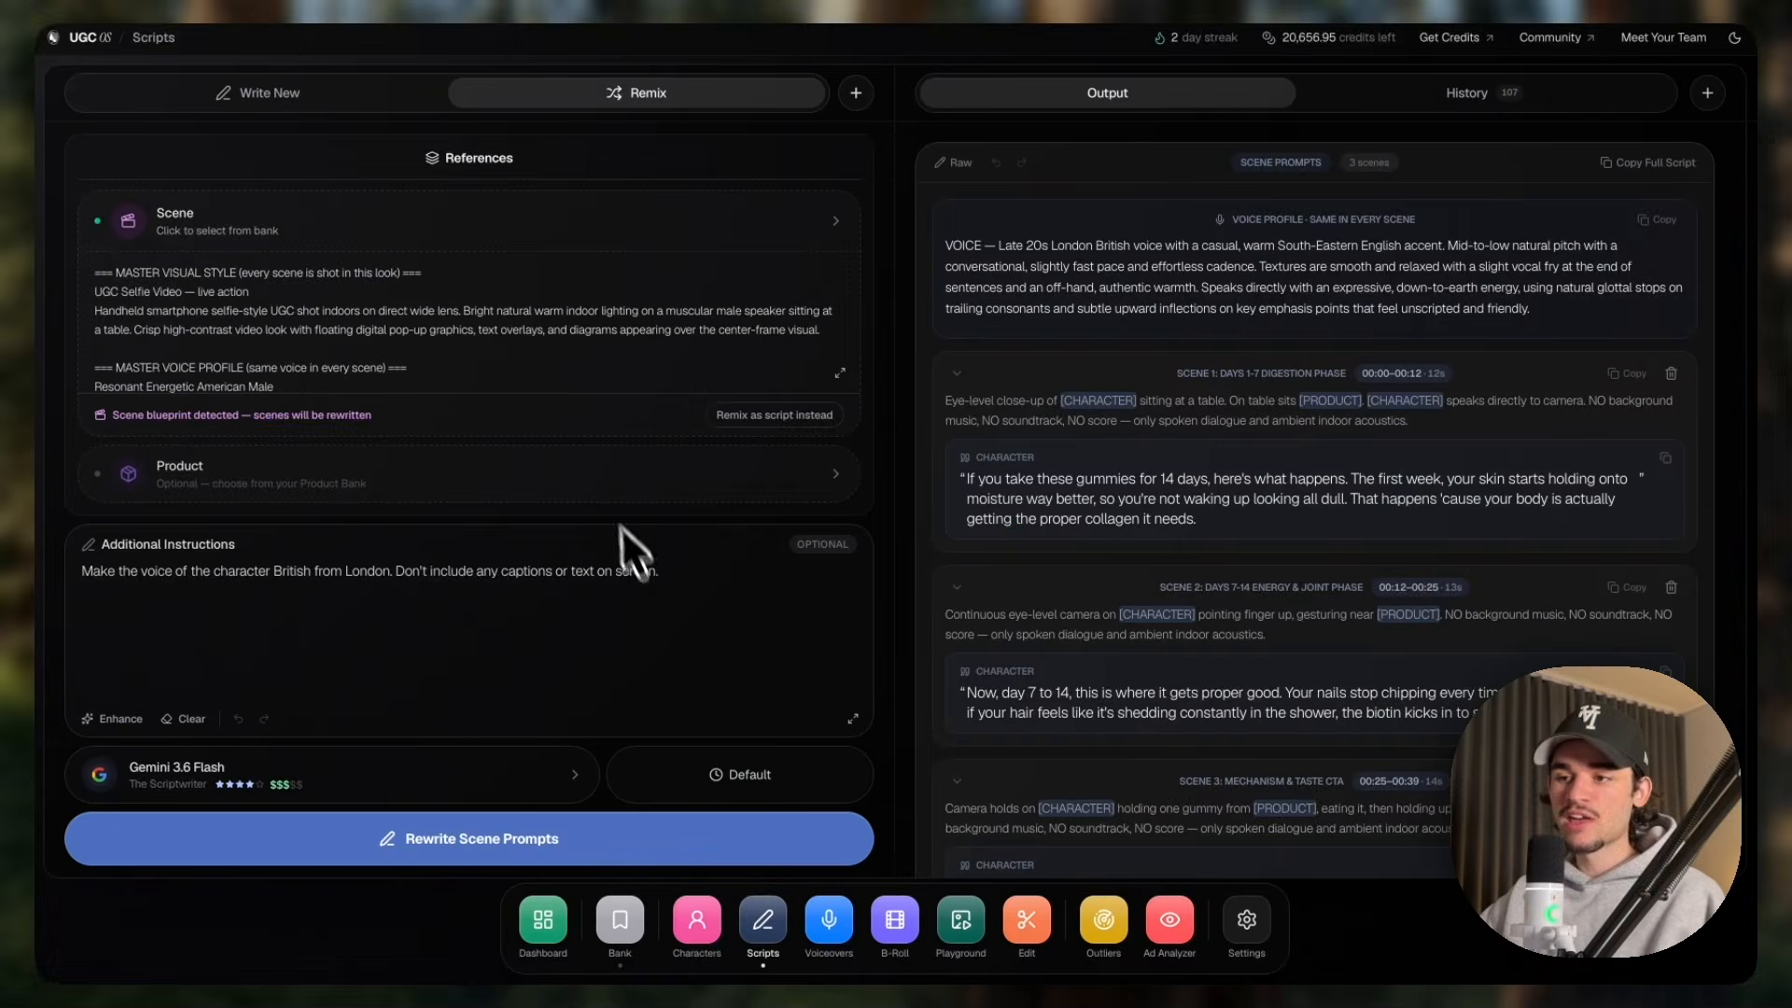
Add ASCEND GLOW Collagen + Biotin Gummies as the remix product, keep the default duration, and rewrite the scene prompts.
left_click(598, 475)
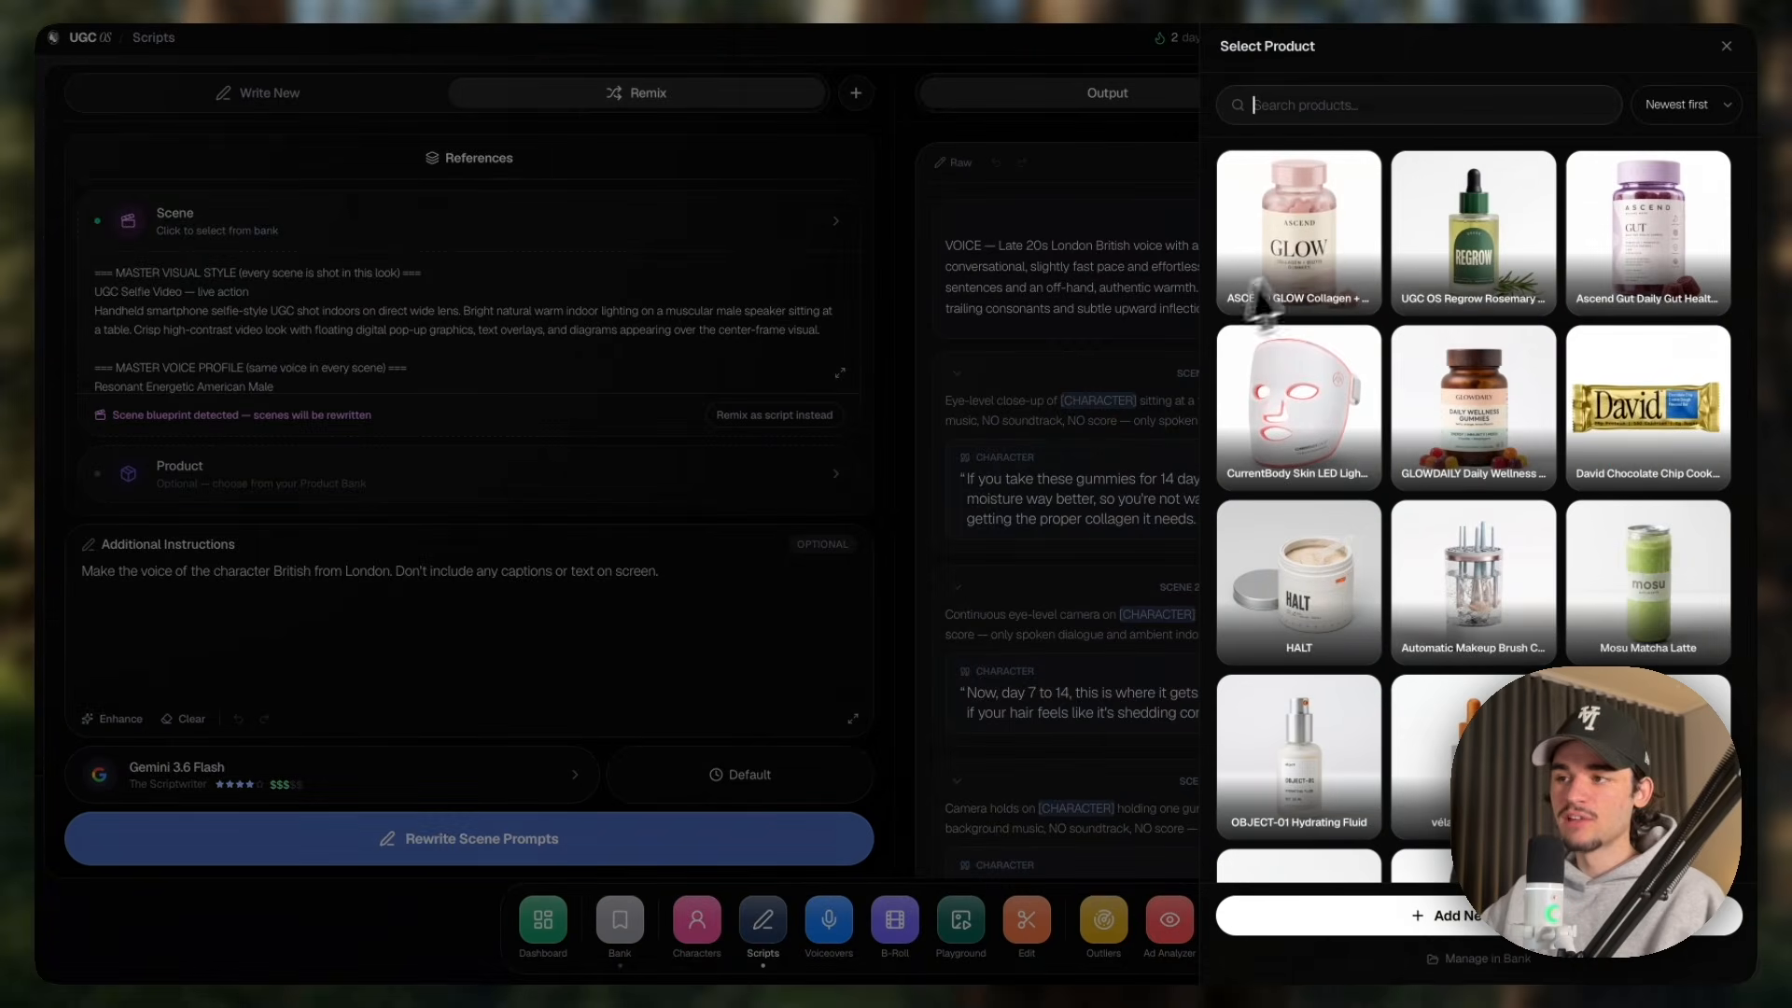
left_click(1318, 308)
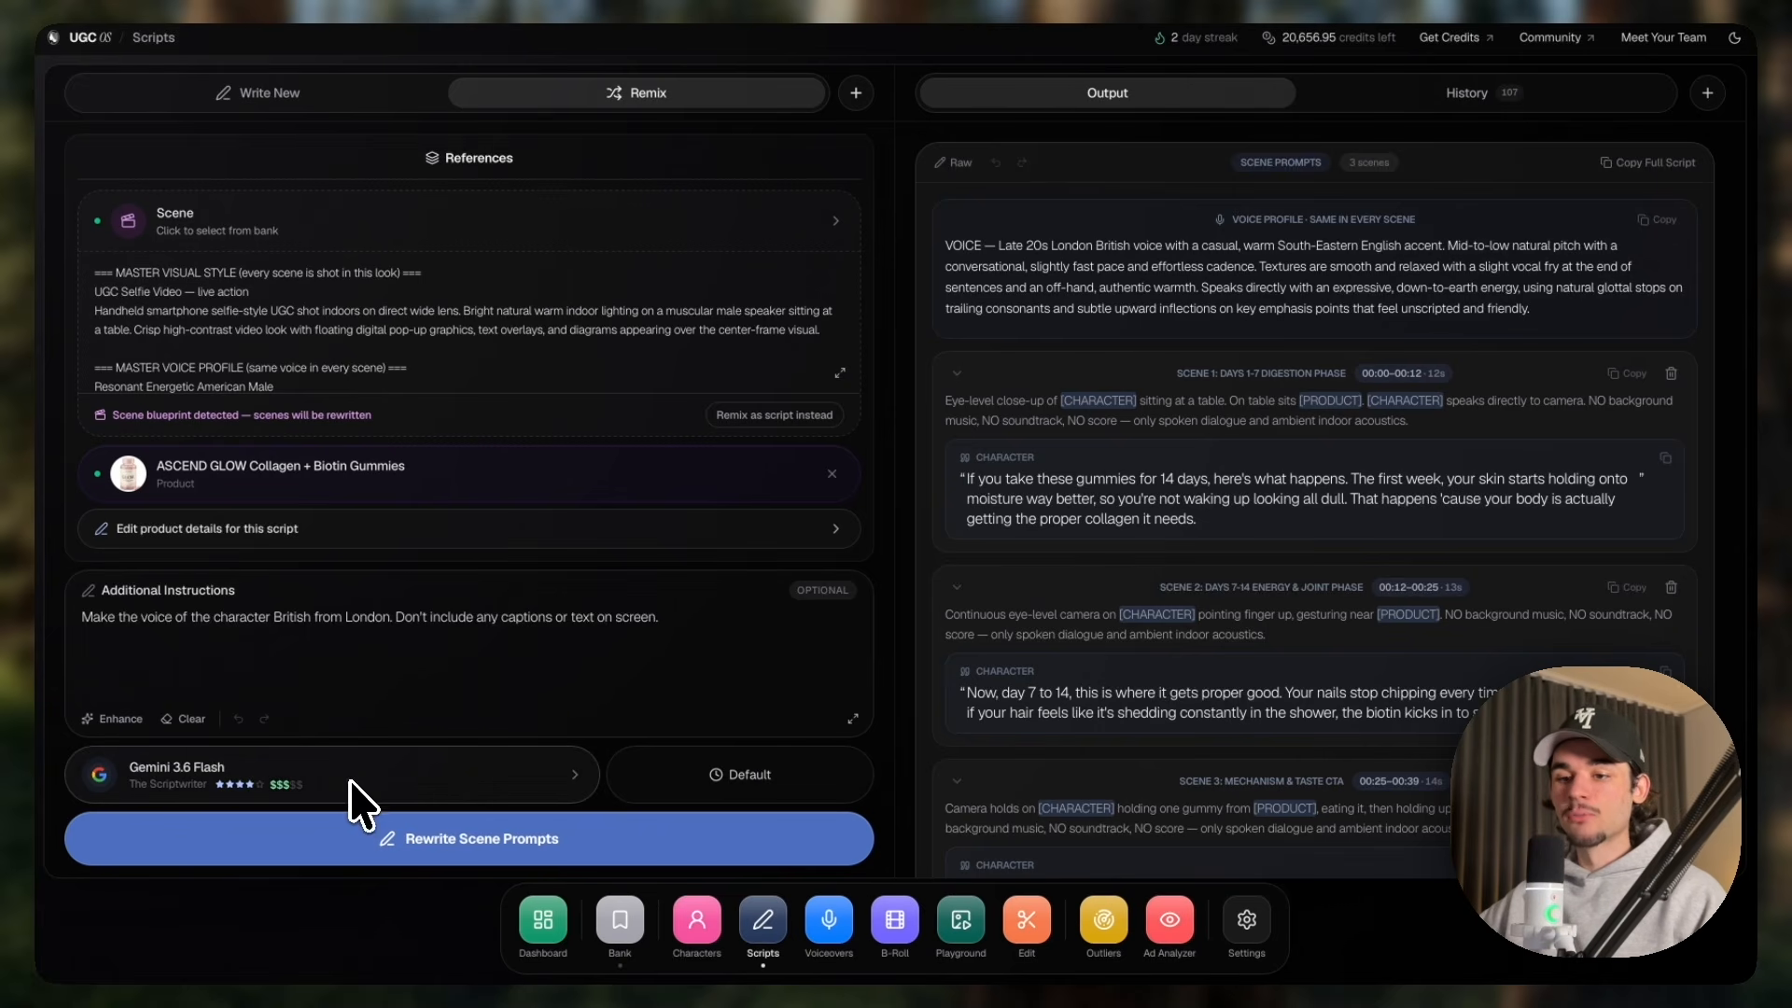
left_click(719, 773)
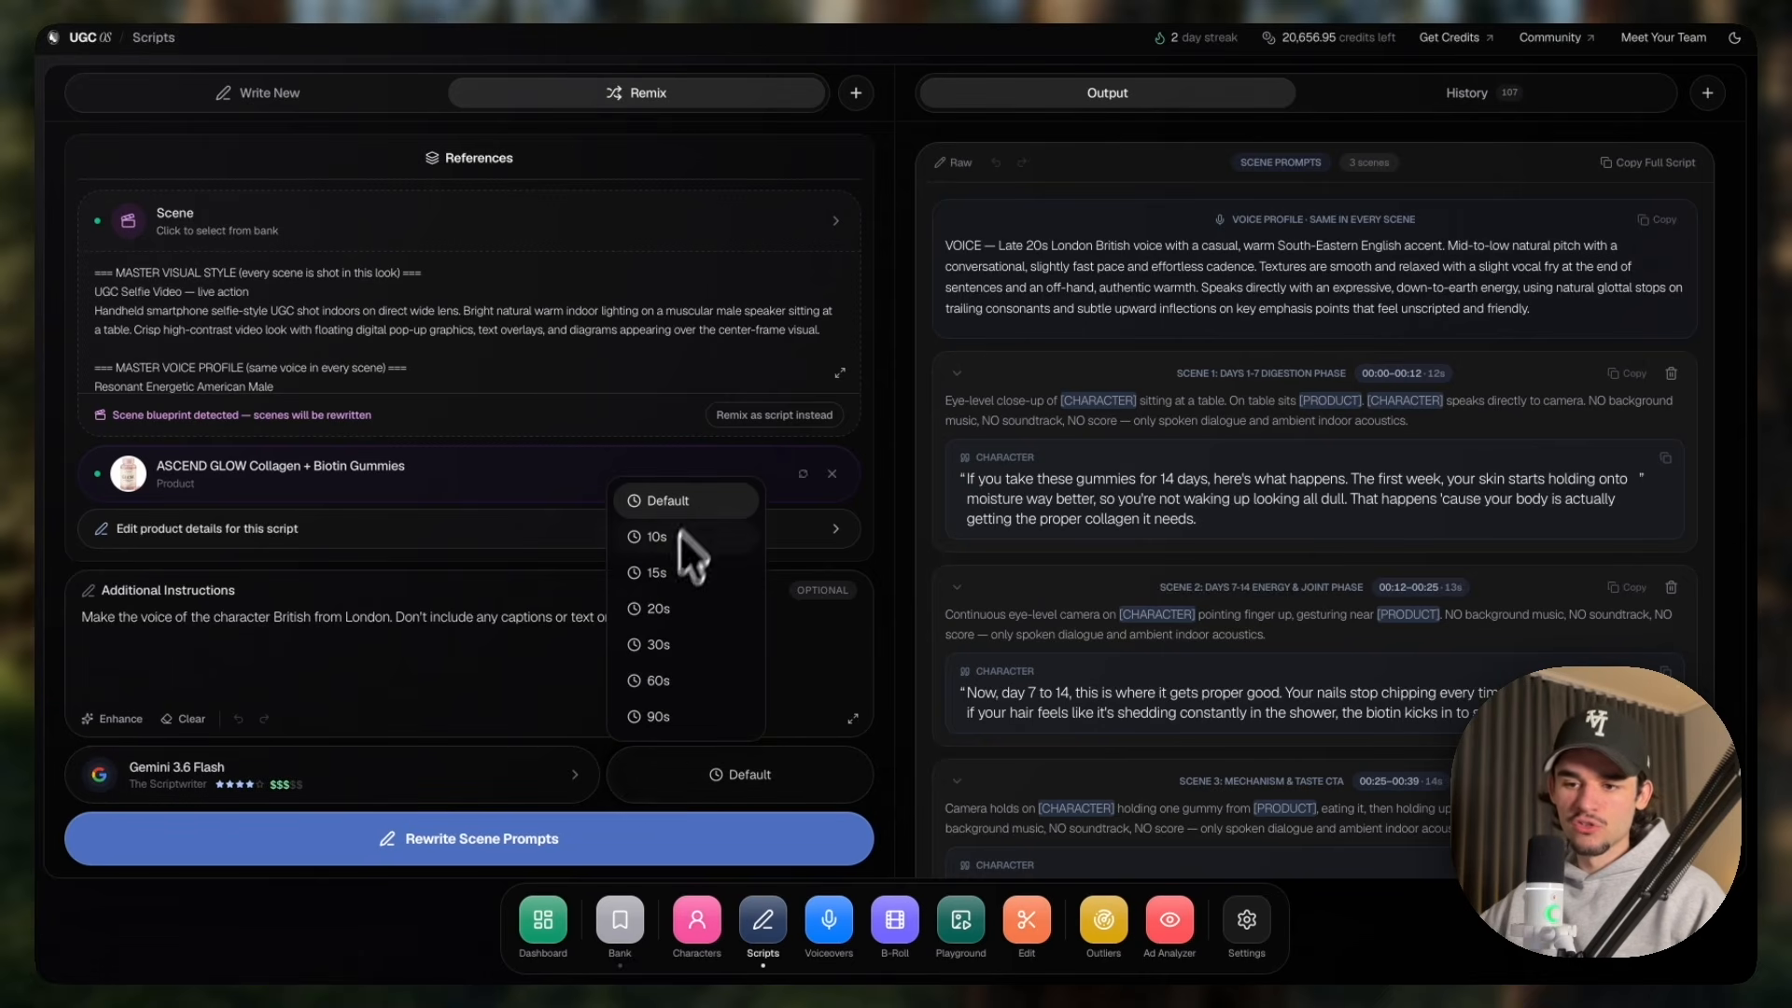
left_click(708, 782)
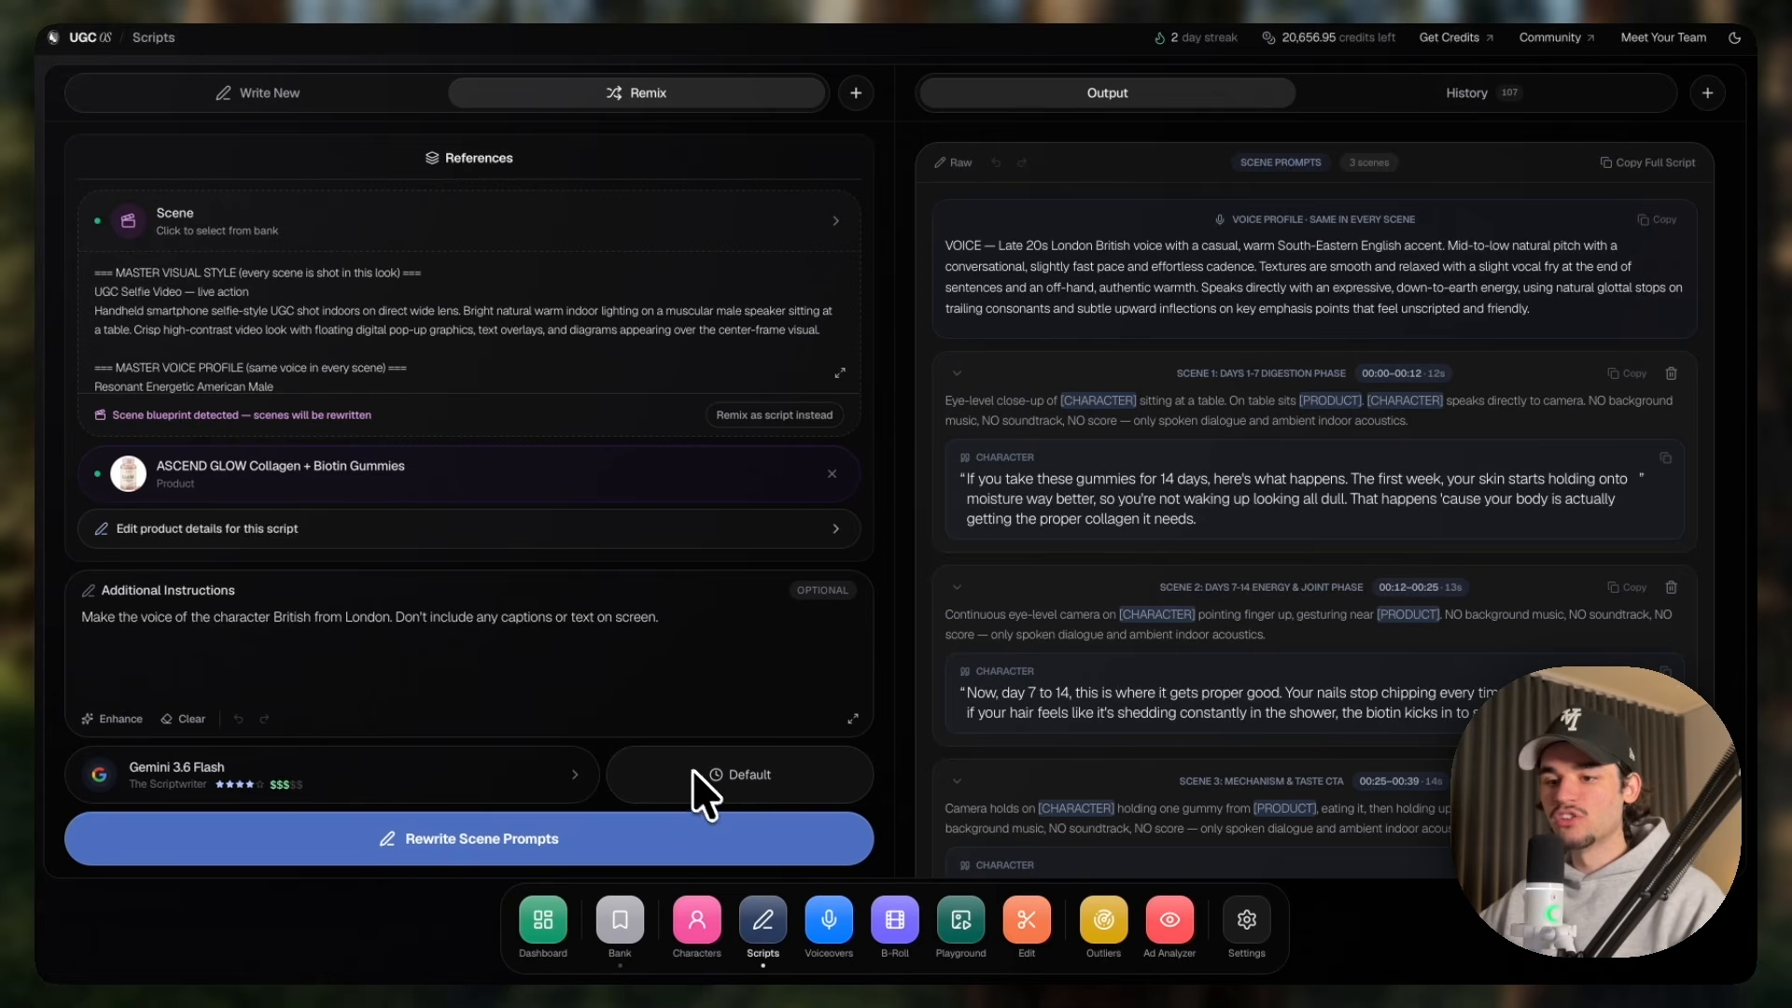
left_click(453, 840)
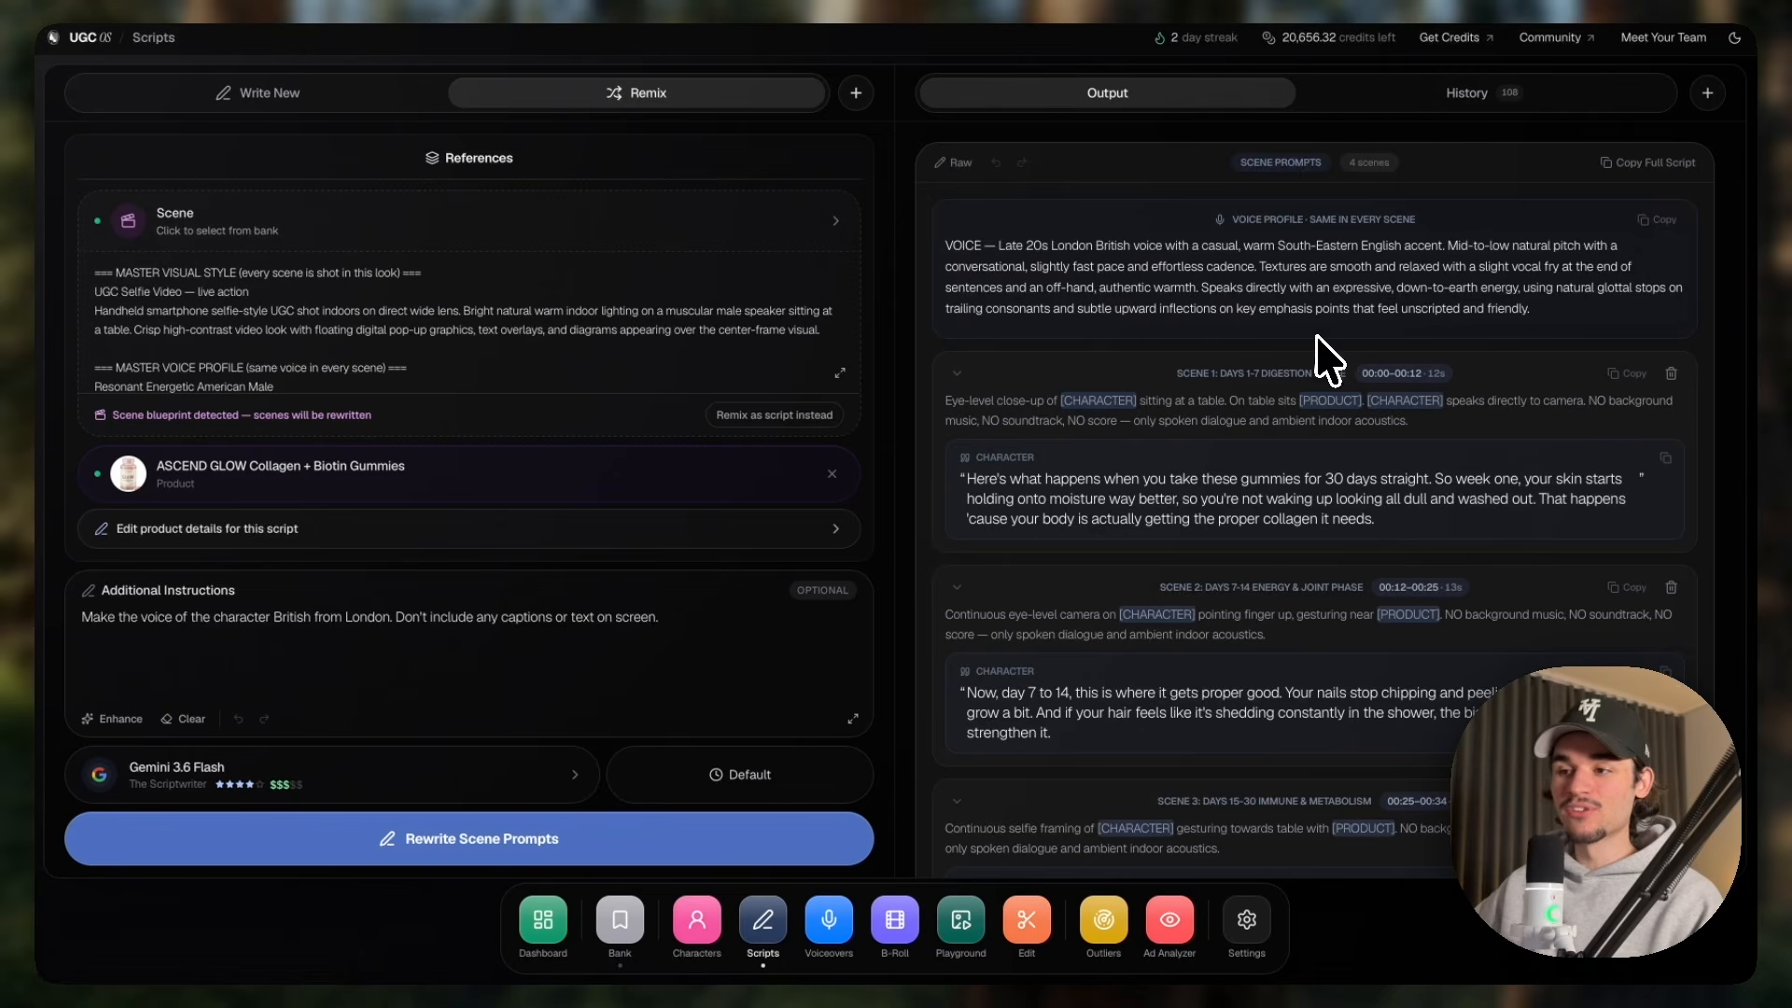
Review the rewritten scenes and remove "and washed out" from the Scene 1 dialogue.
scroll(1317, 350, "down", 3)
scroll(1337, 357, "down", 3)
scroll(1318, 334, "up", 8)
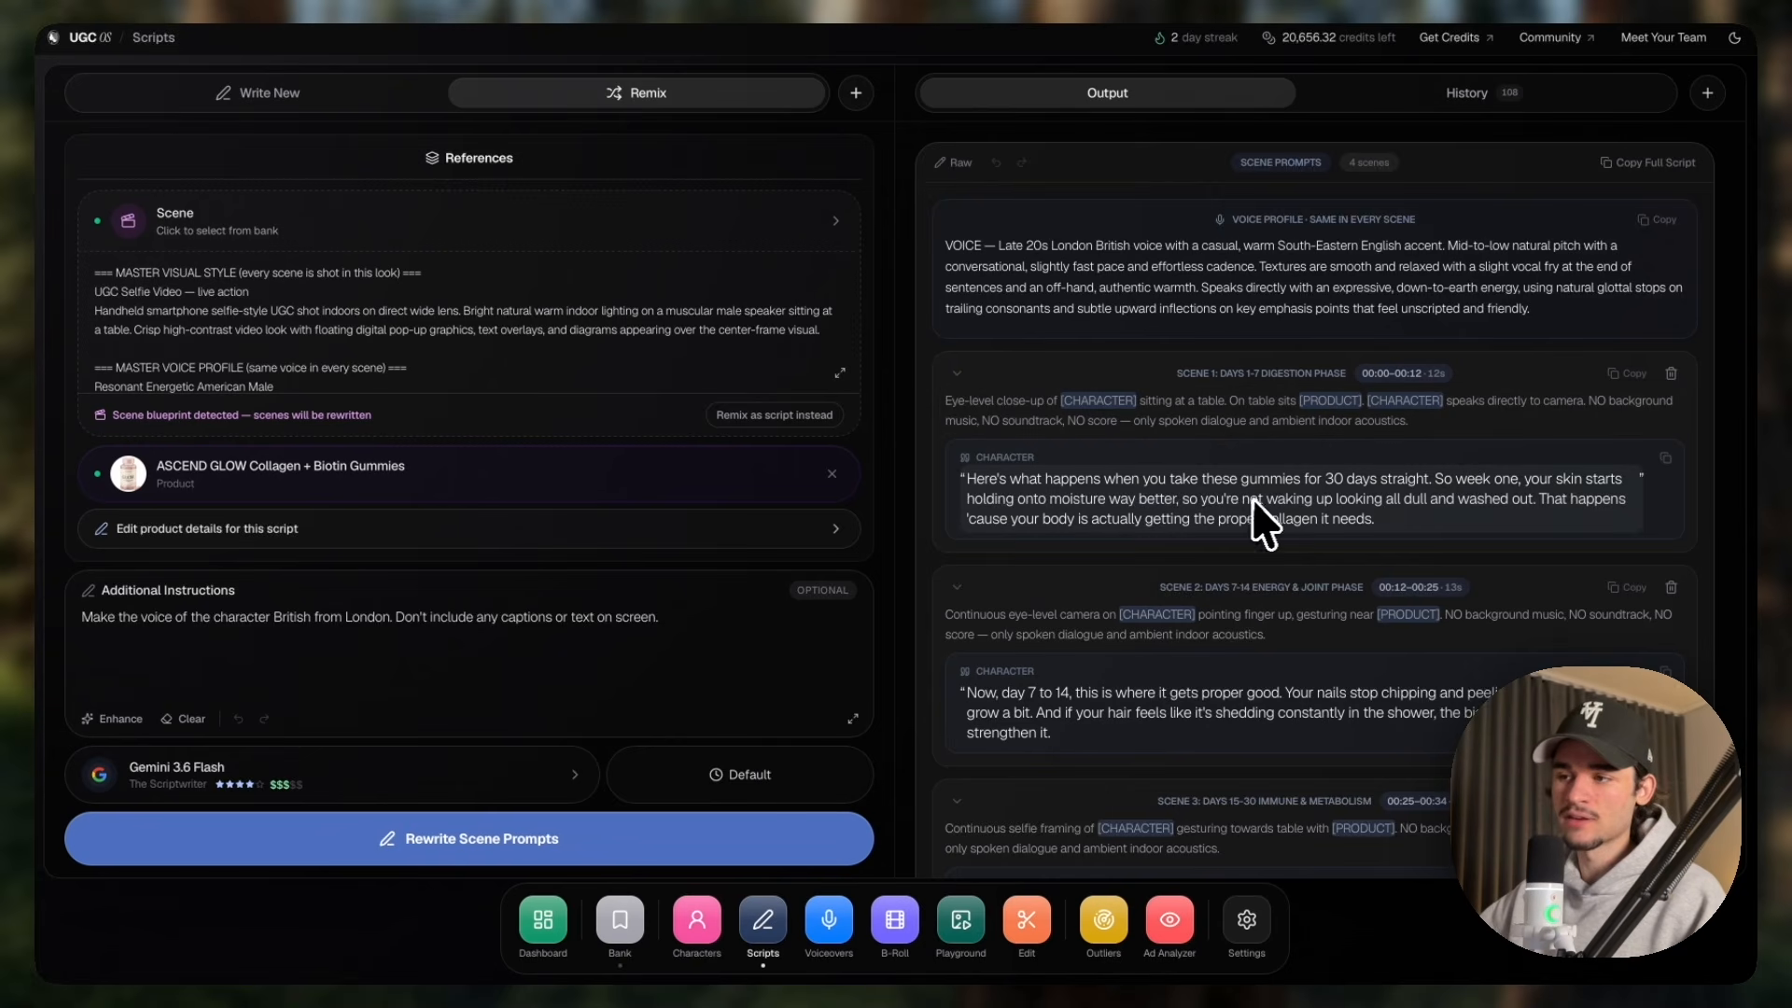
left_click(1470, 422)
left_click(1154, 516)
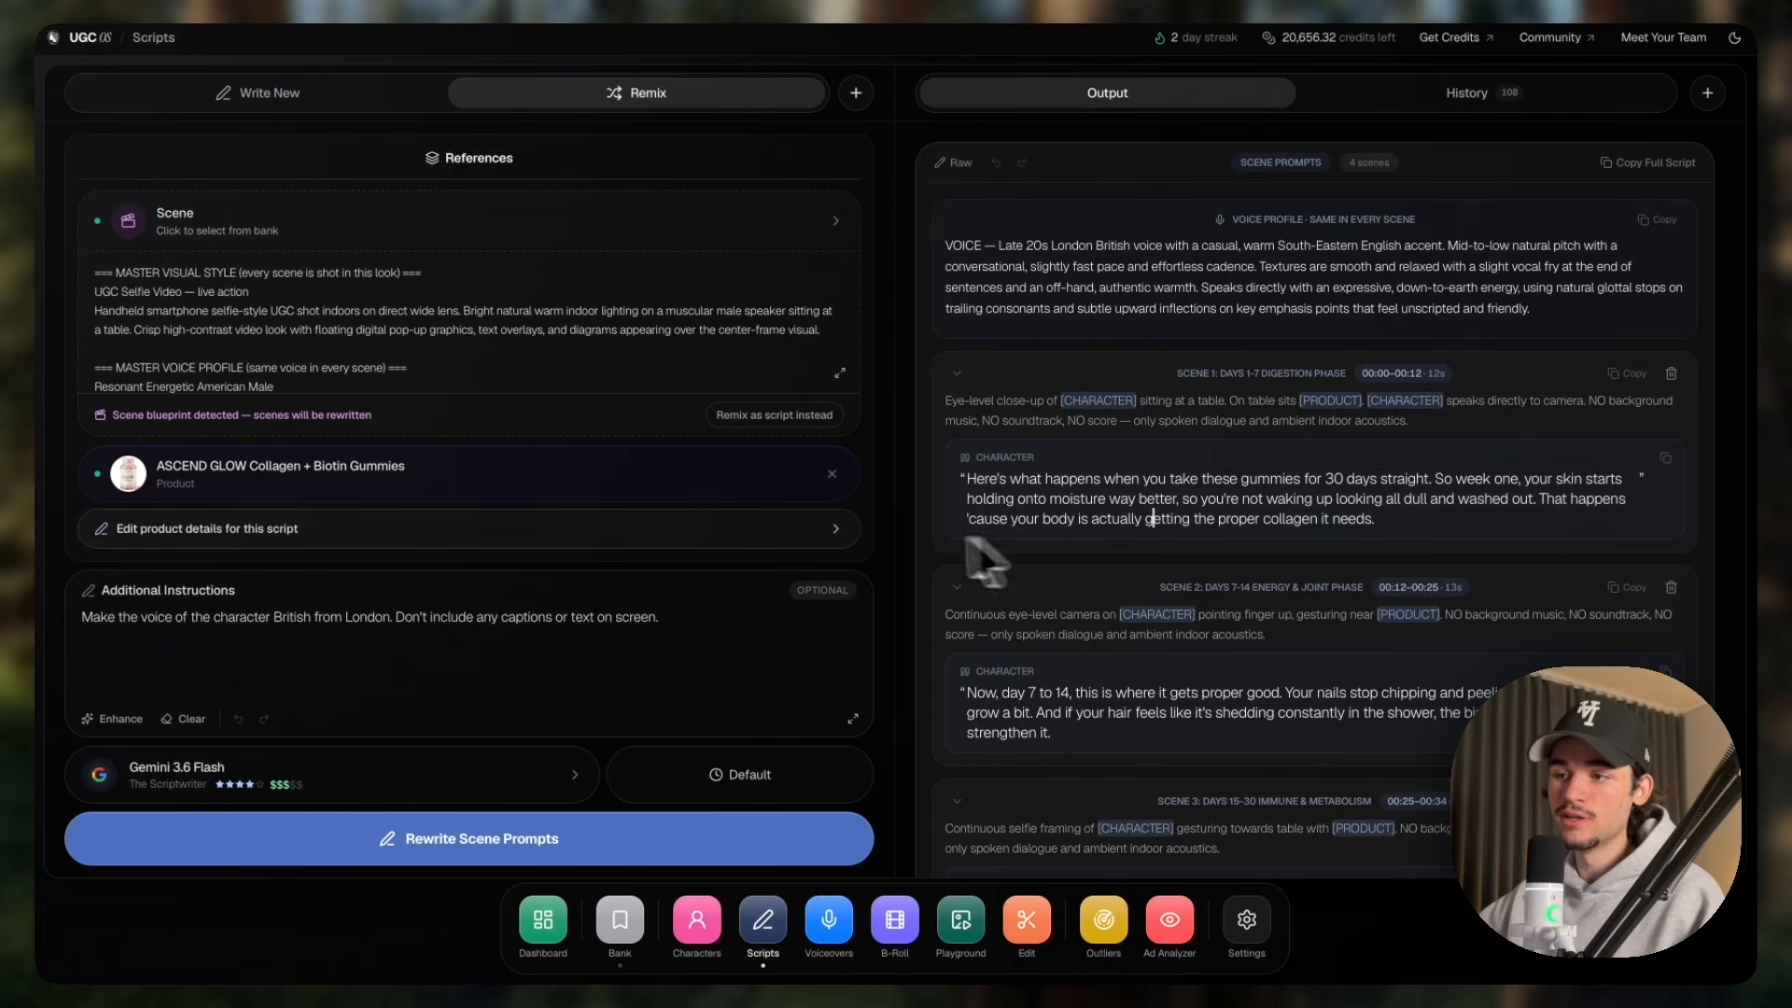
scroll(922, 513, "down", 1)
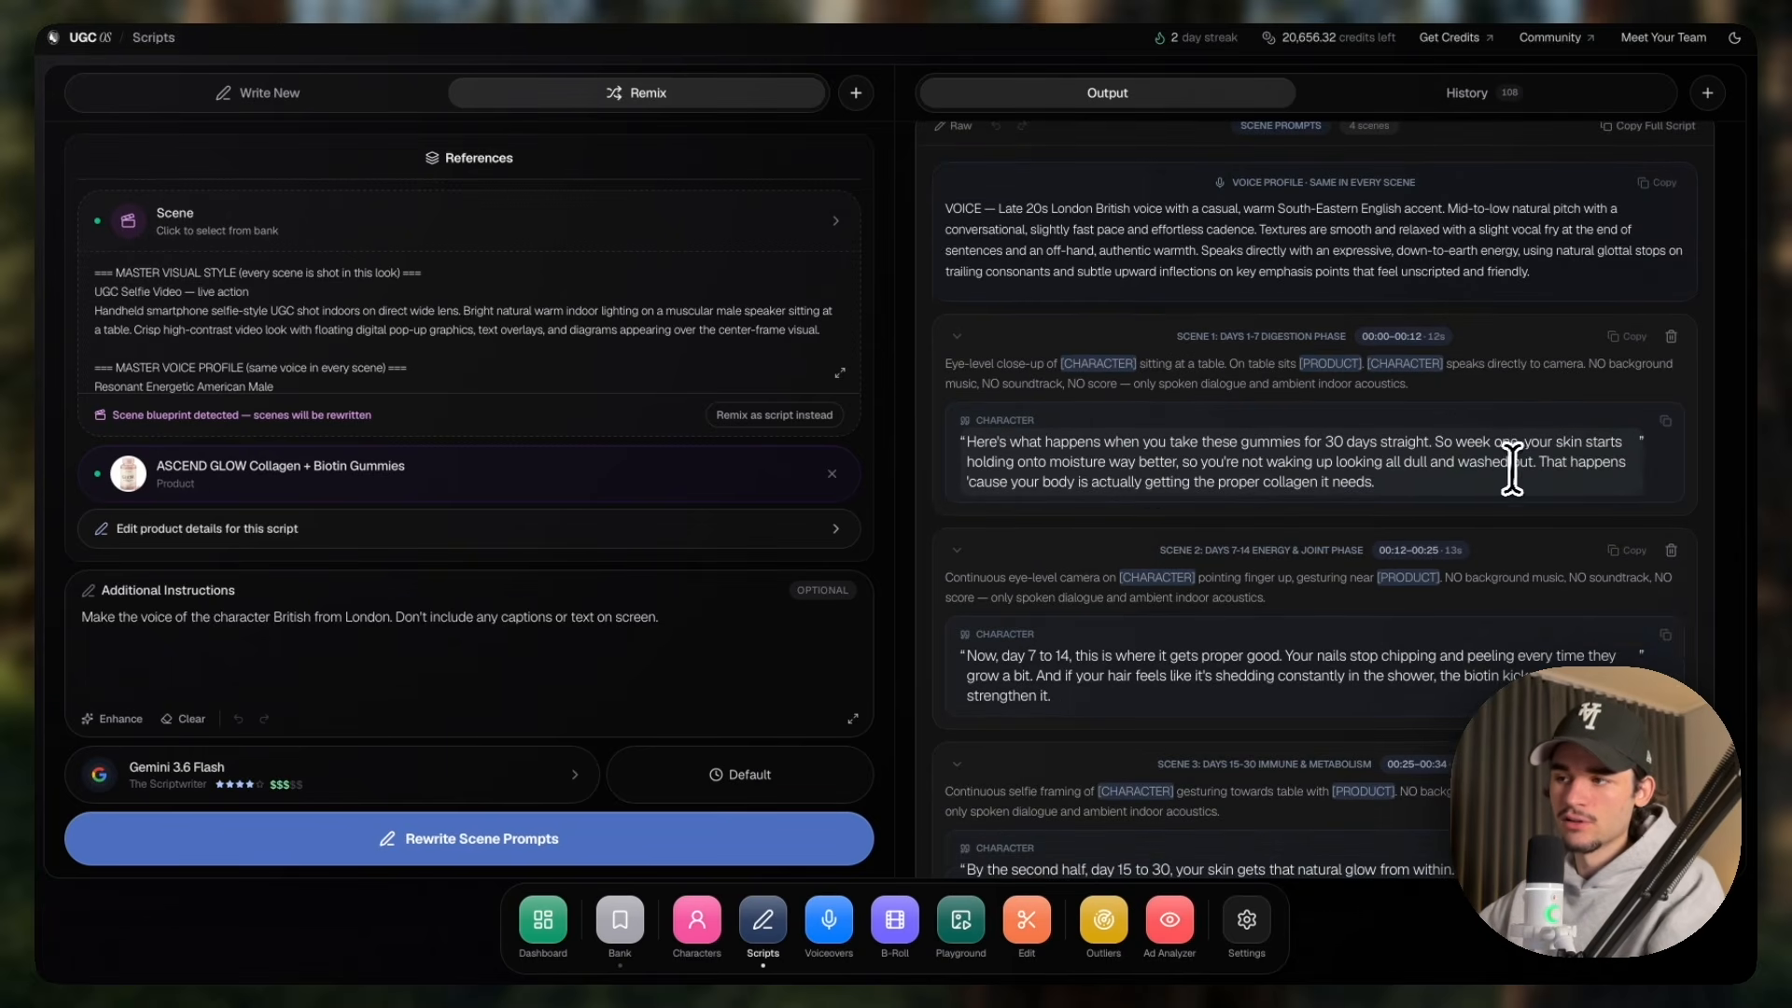
left_click_drag(1532, 462, 1420, 467)
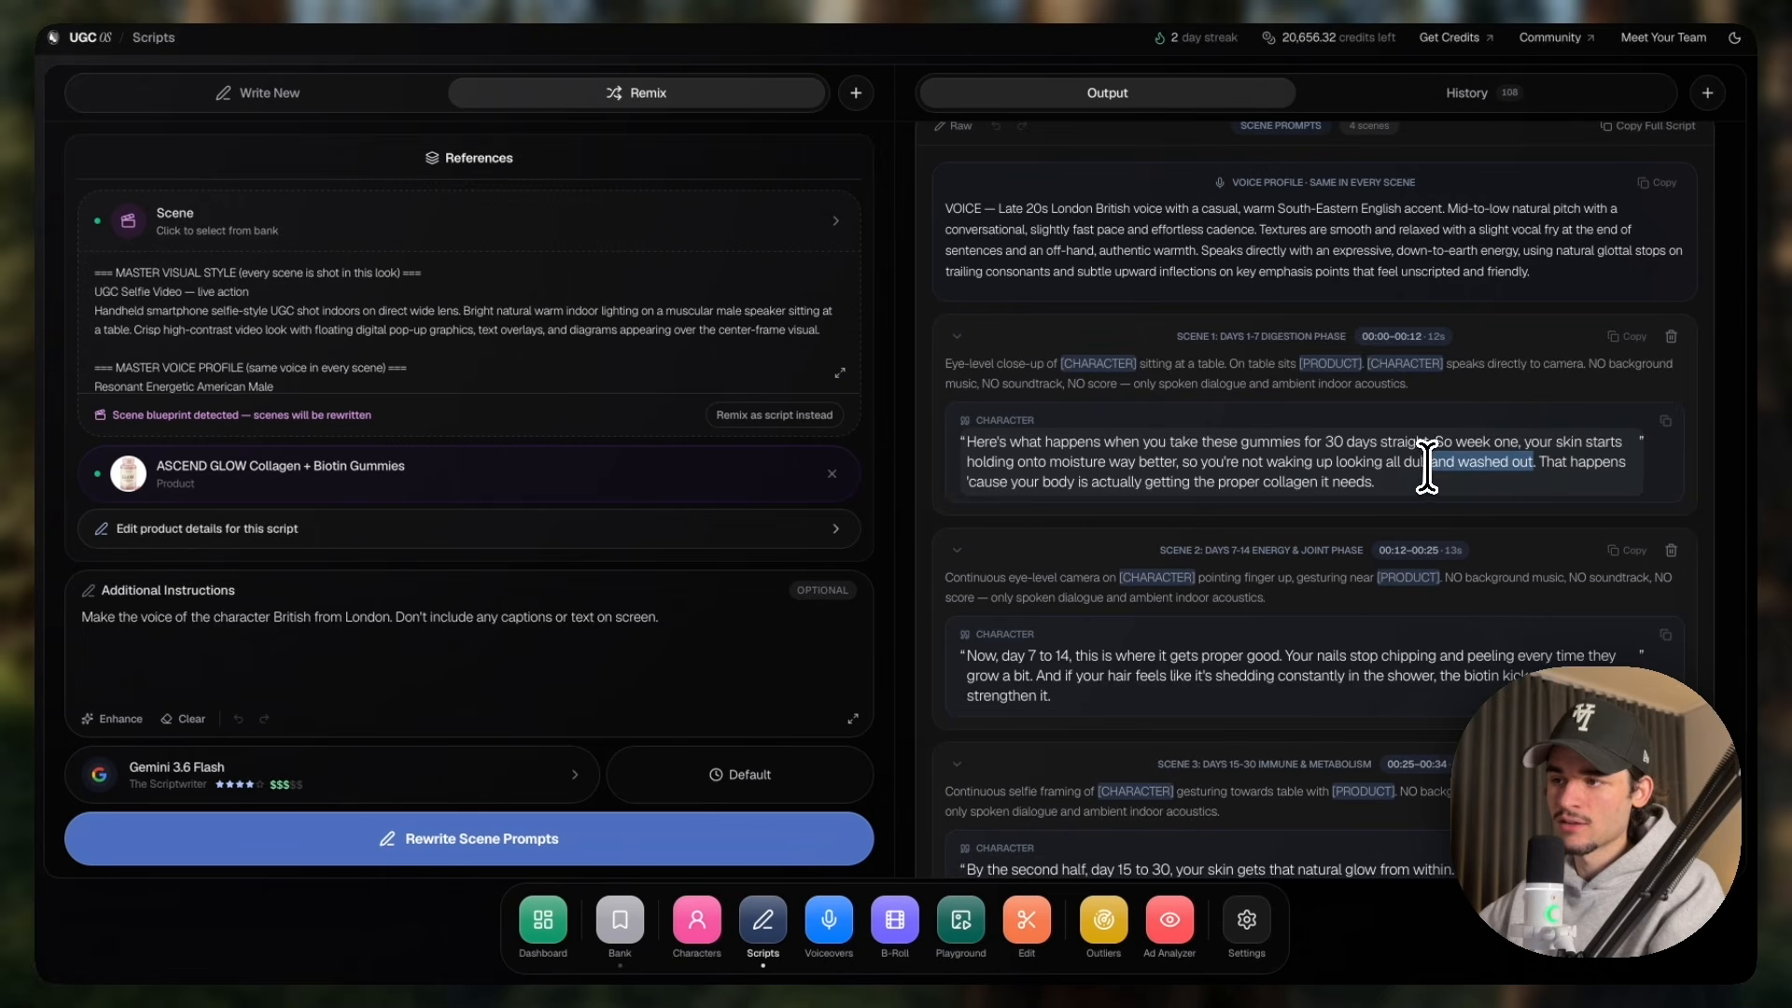
key("BackSpace")
scroll(928, 492, "up", 1)
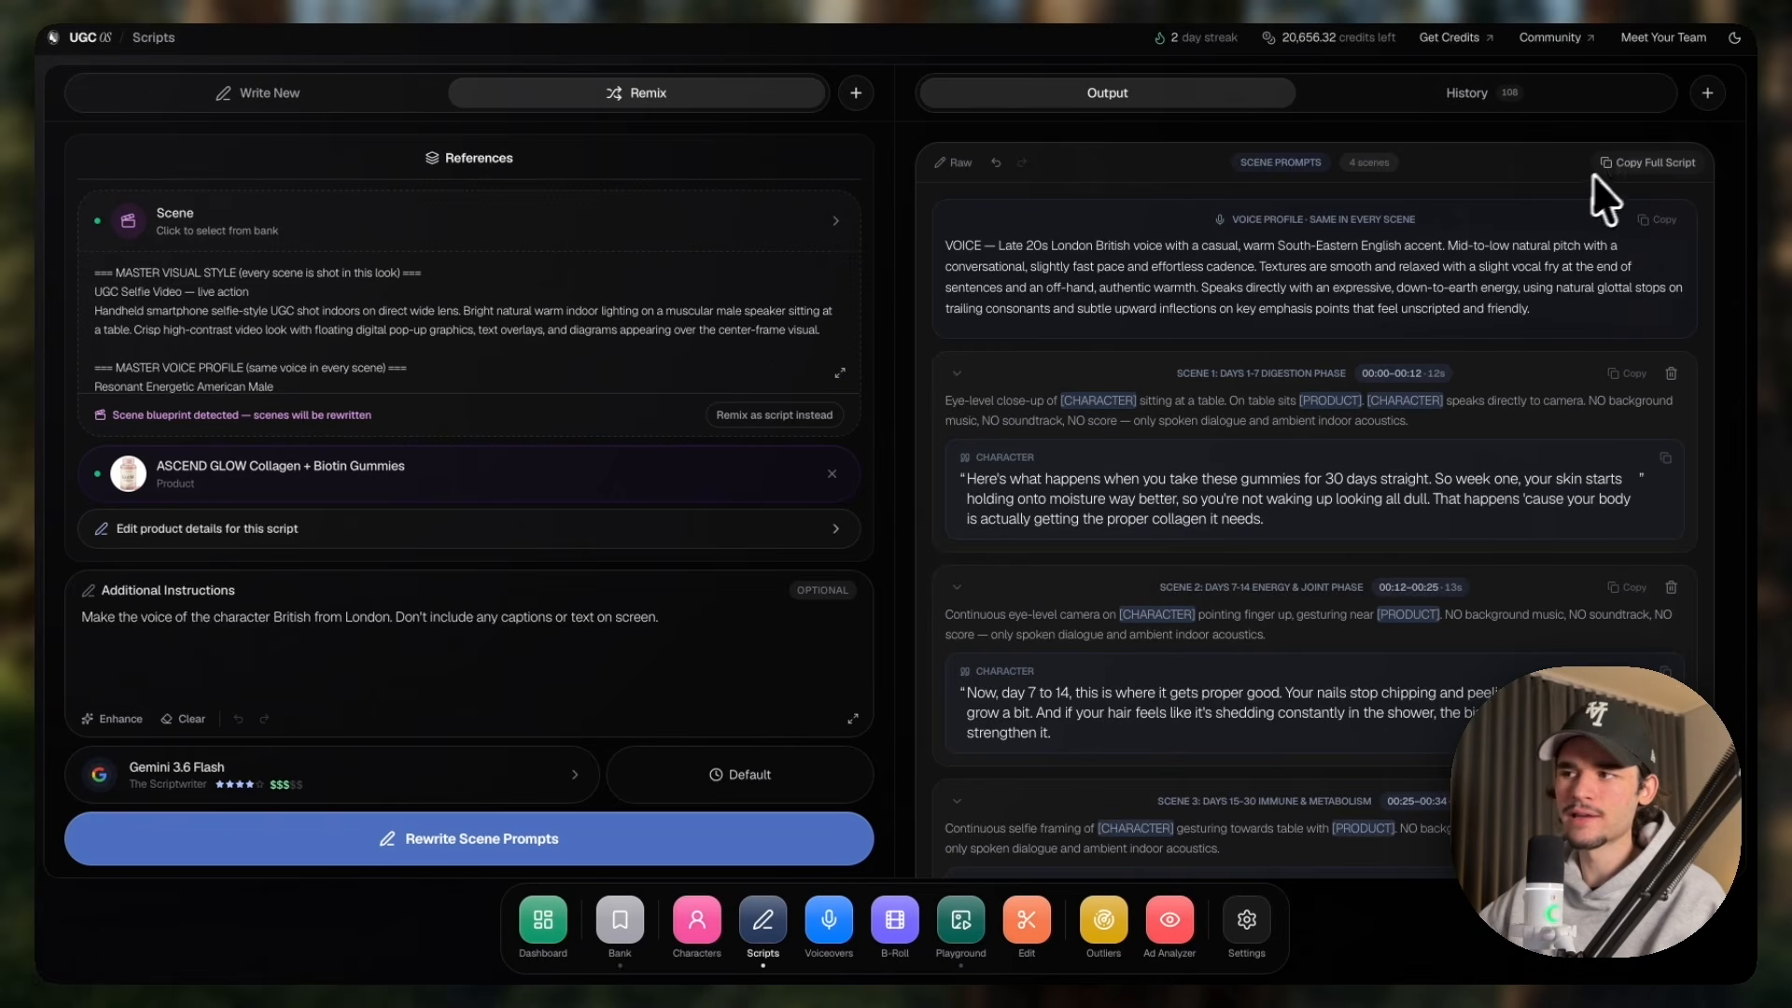
Copy the full script and paste it into the Playground's video prompt, leaving the duration at 12s.
left_click(1630, 164)
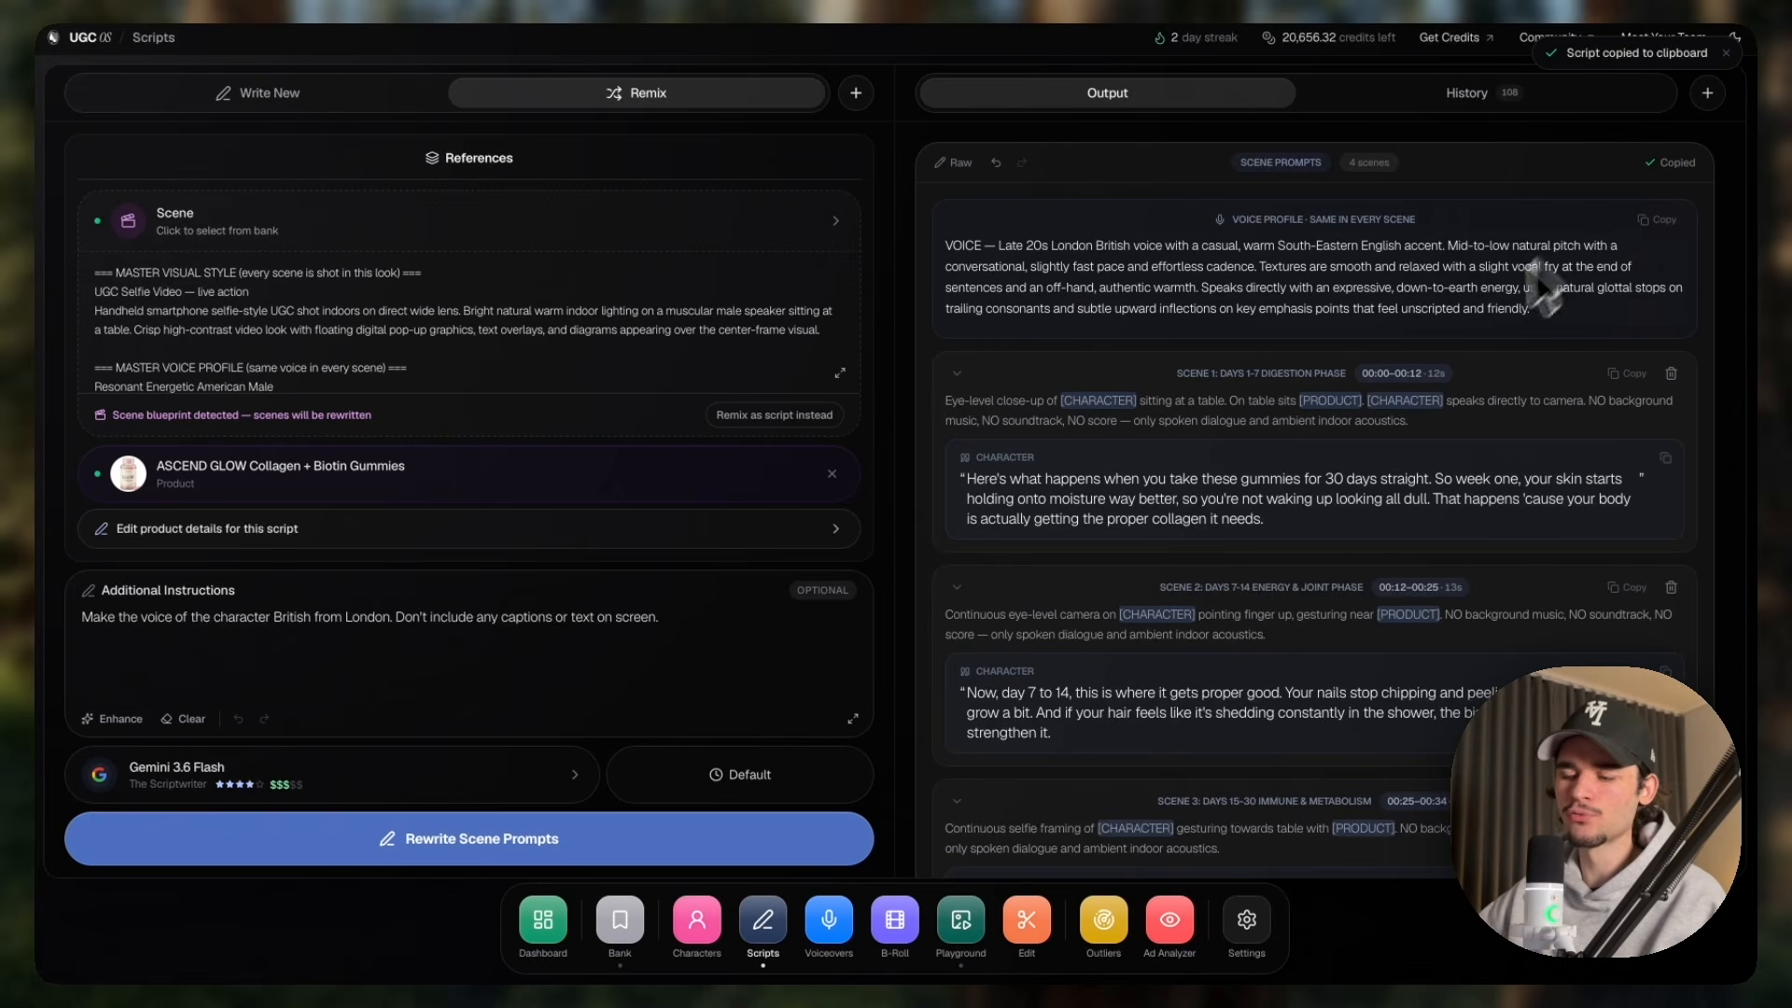
left_click(961, 922)
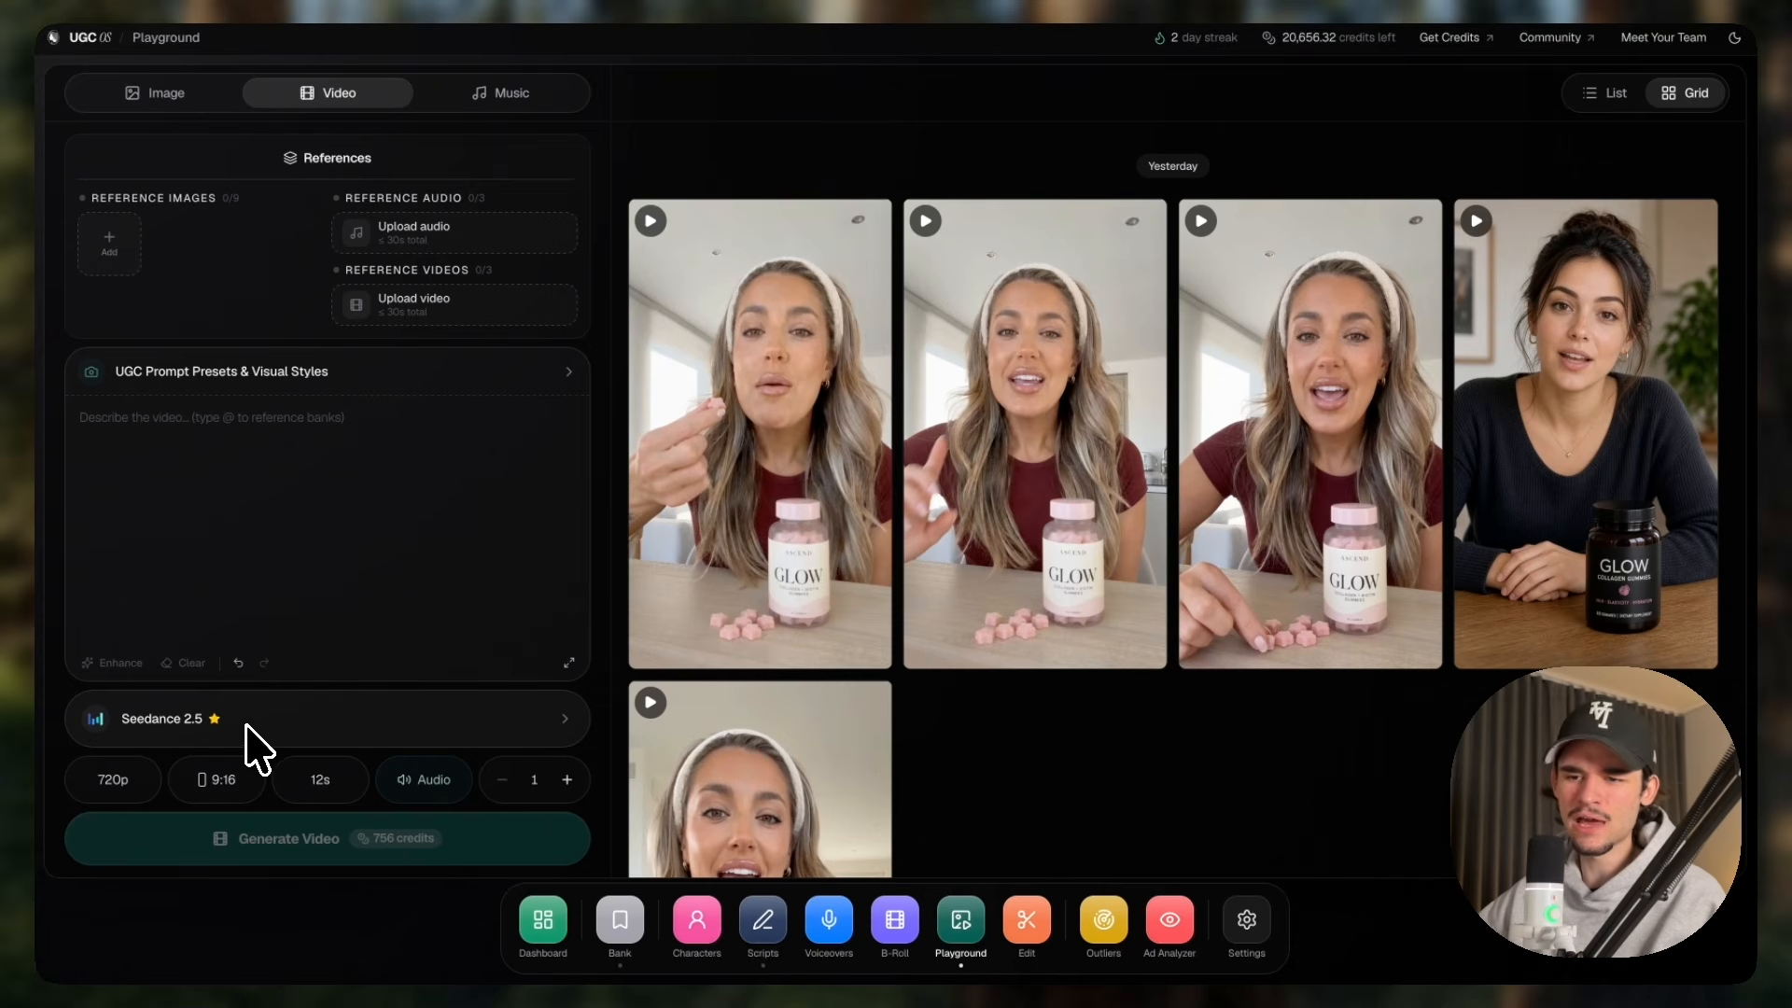
left_click(319, 773)
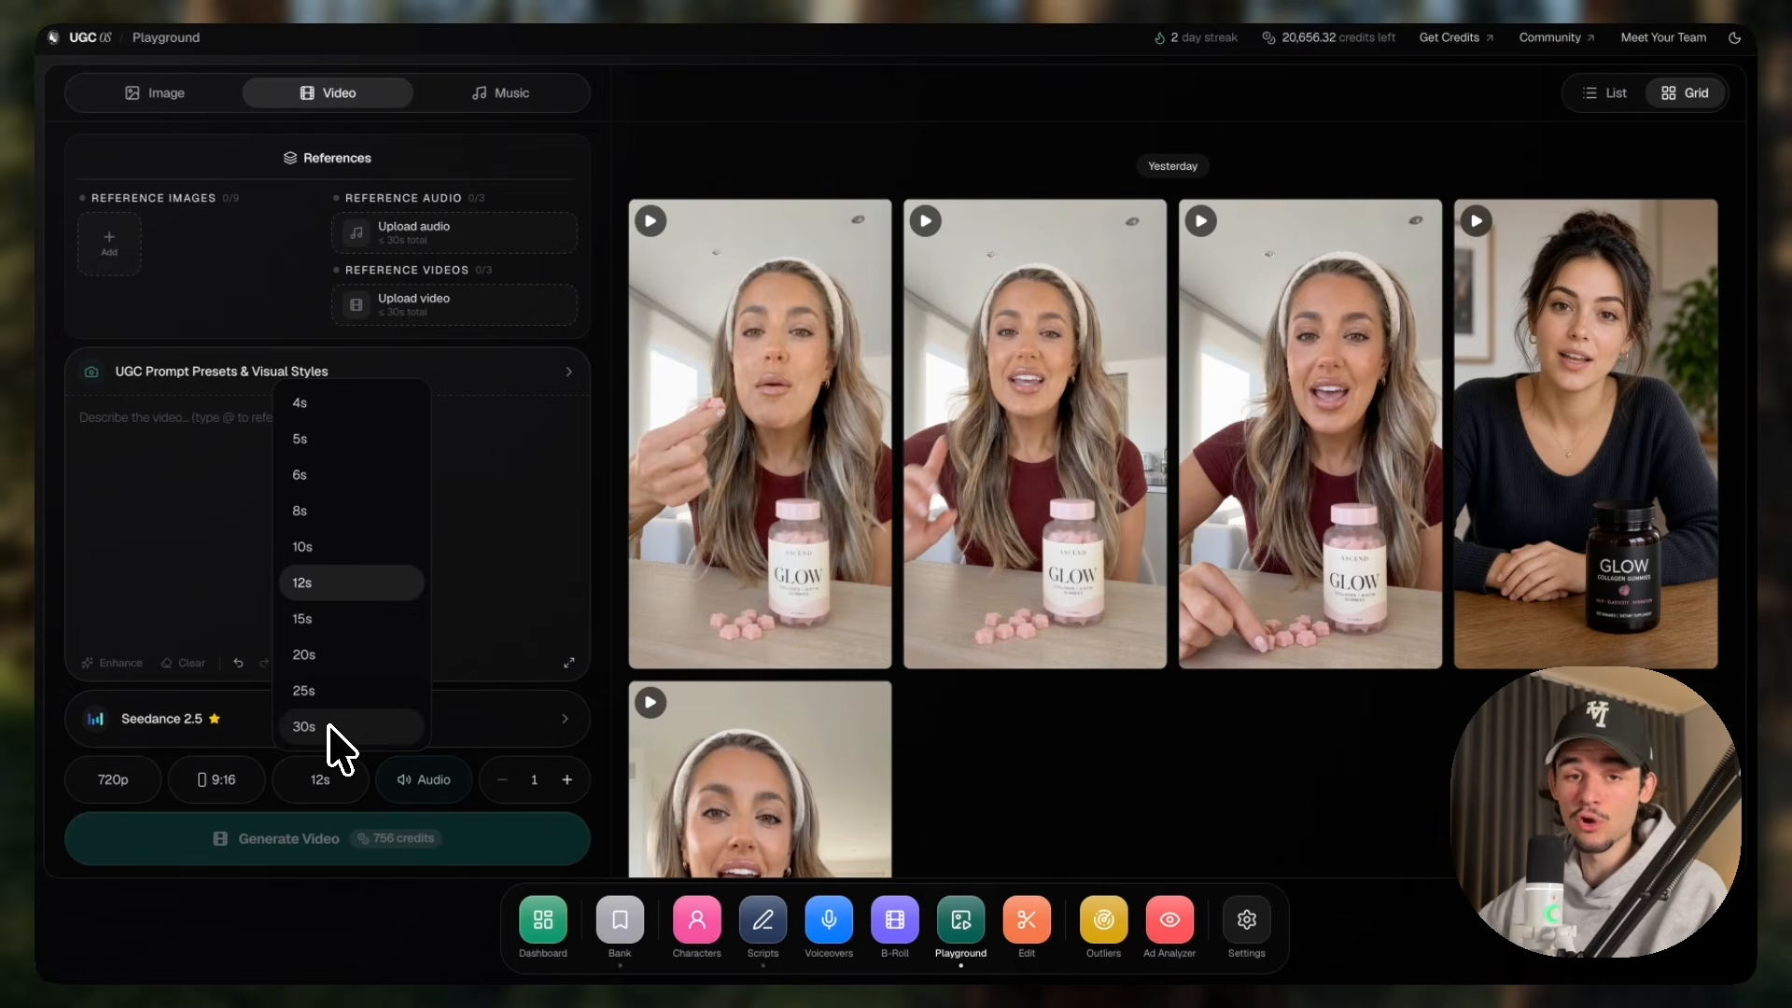
left_click(467, 580)
key("ctrl+v")
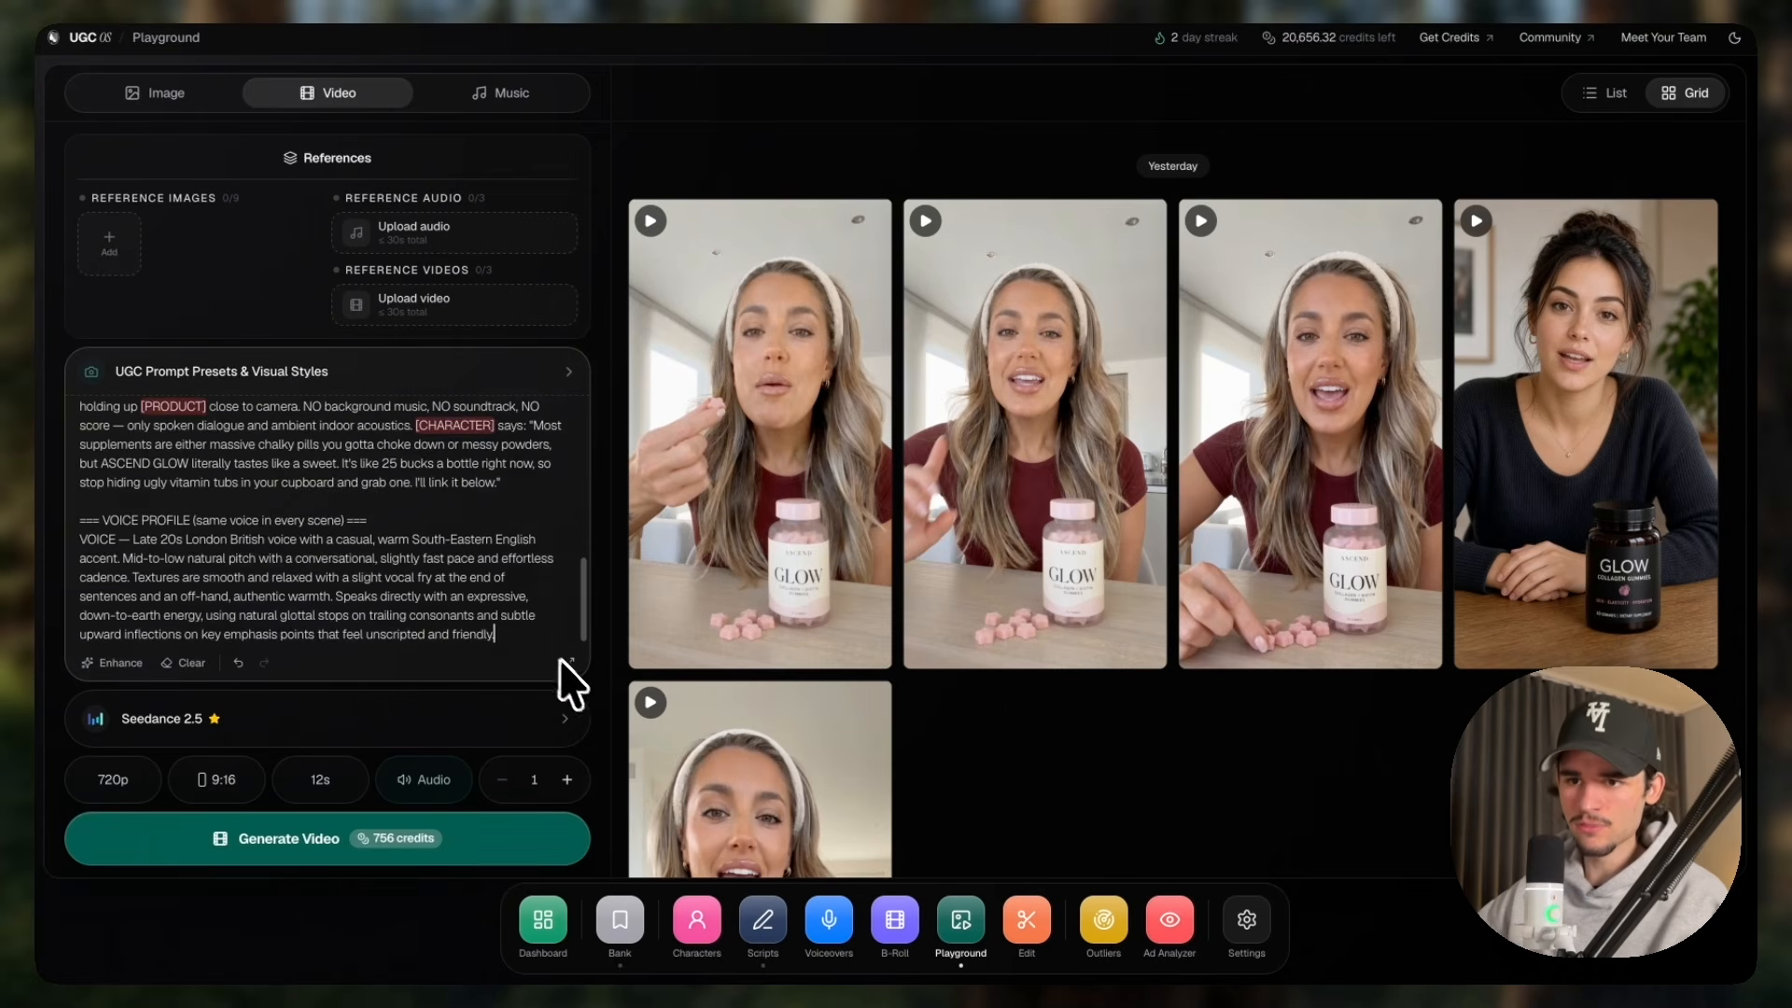
Delete the Scene 4 text from the expanded video prompt and close the expanded view.
left_click(568, 660)
scroll(940, 600, "down", 3)
scroll(861, 767, "up", 5)
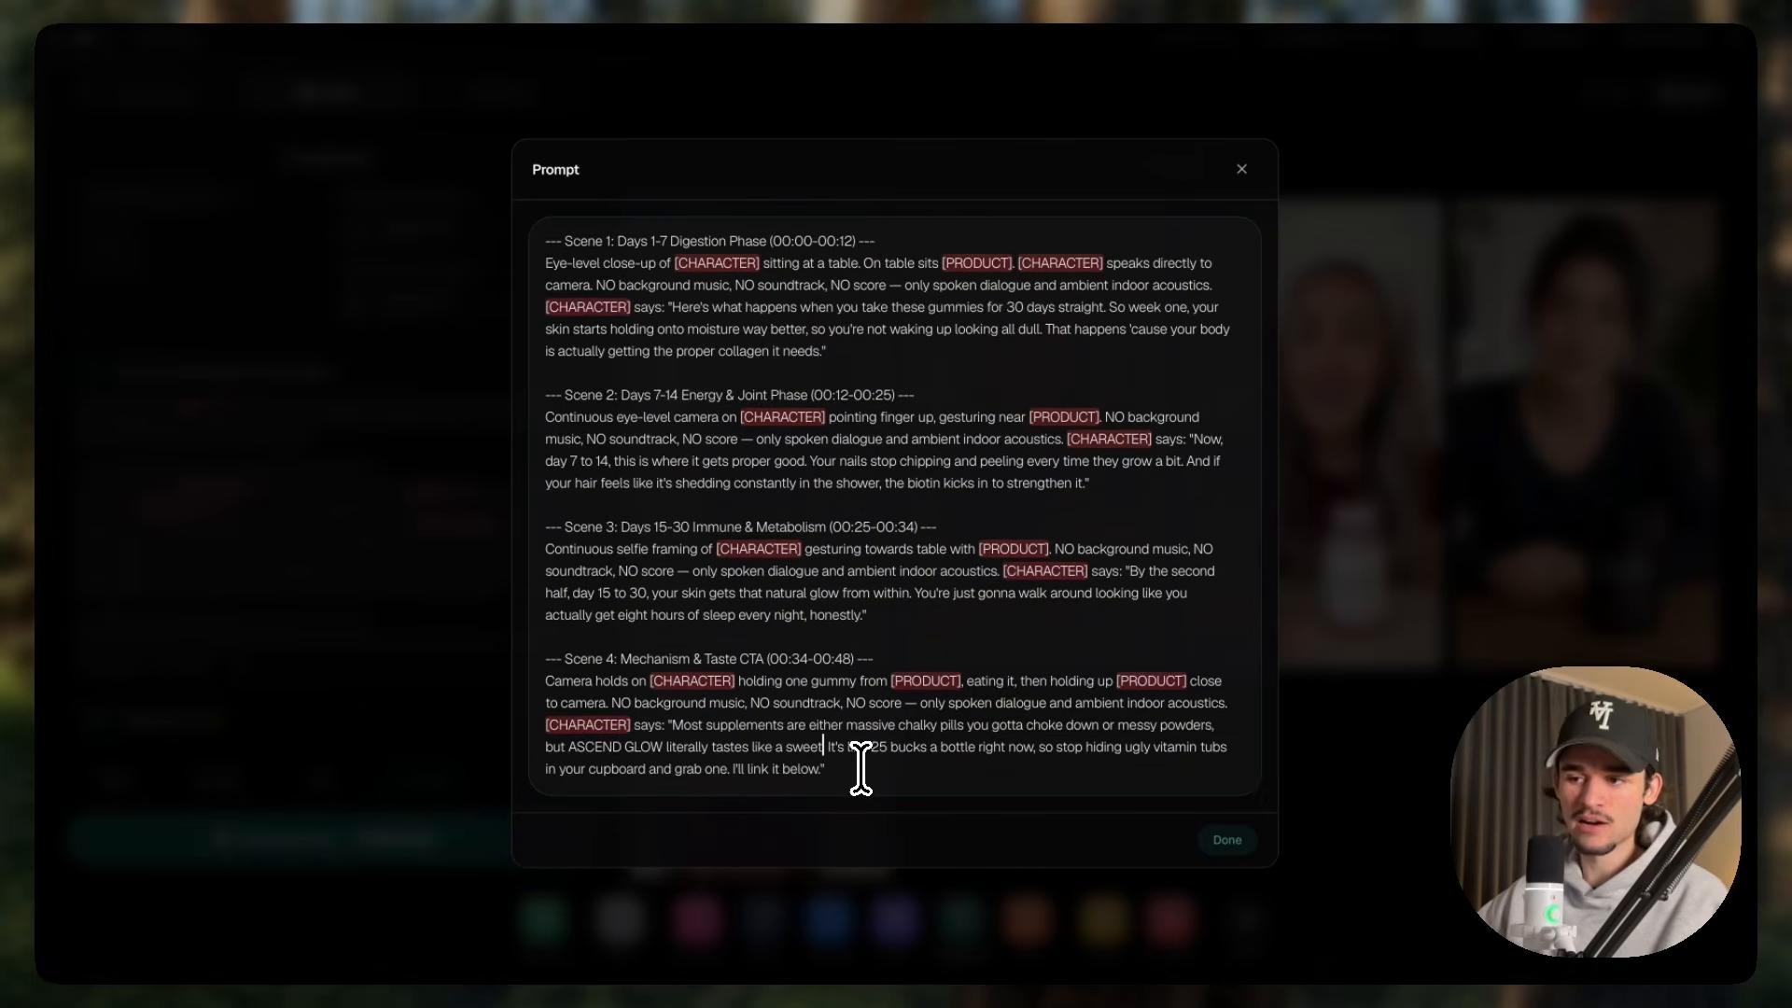
left_click_drag(840, 764, 508, 669)
key("BackSpace")
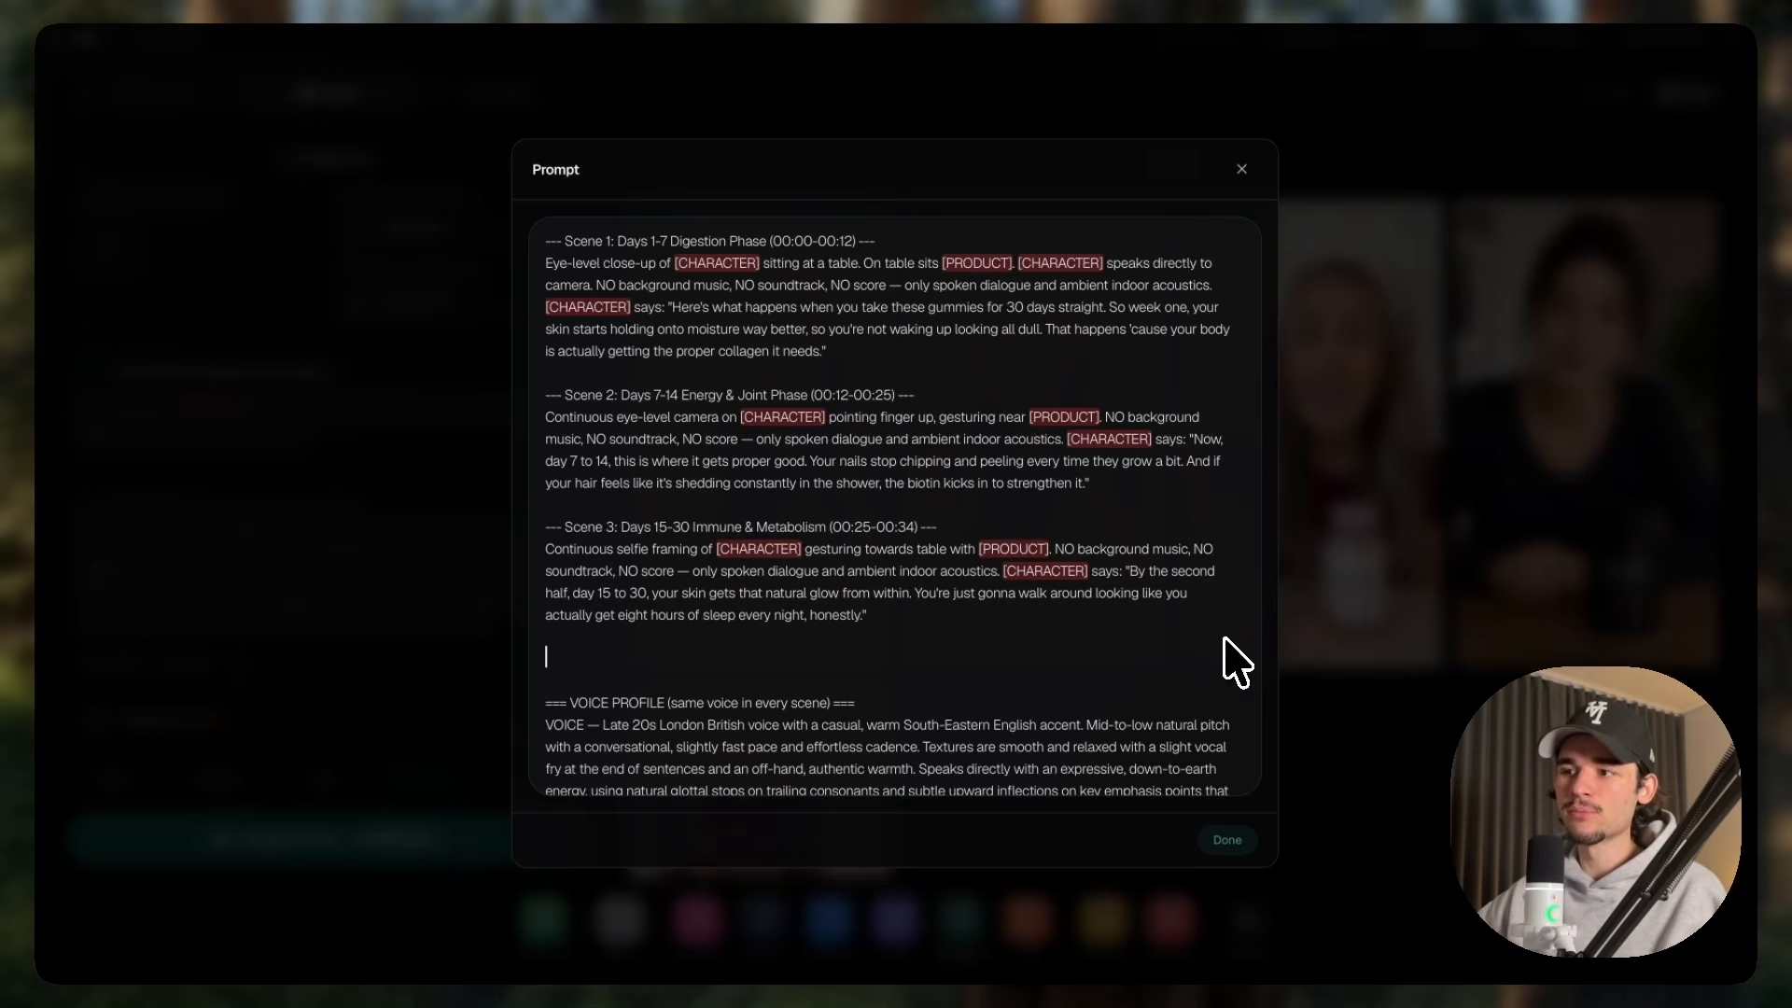
left_click(1242, 169)
Play the earlier Glow gummies video in the last row of yesterday's generations, then pause it.
scroll(1246, 186, "down", 3)
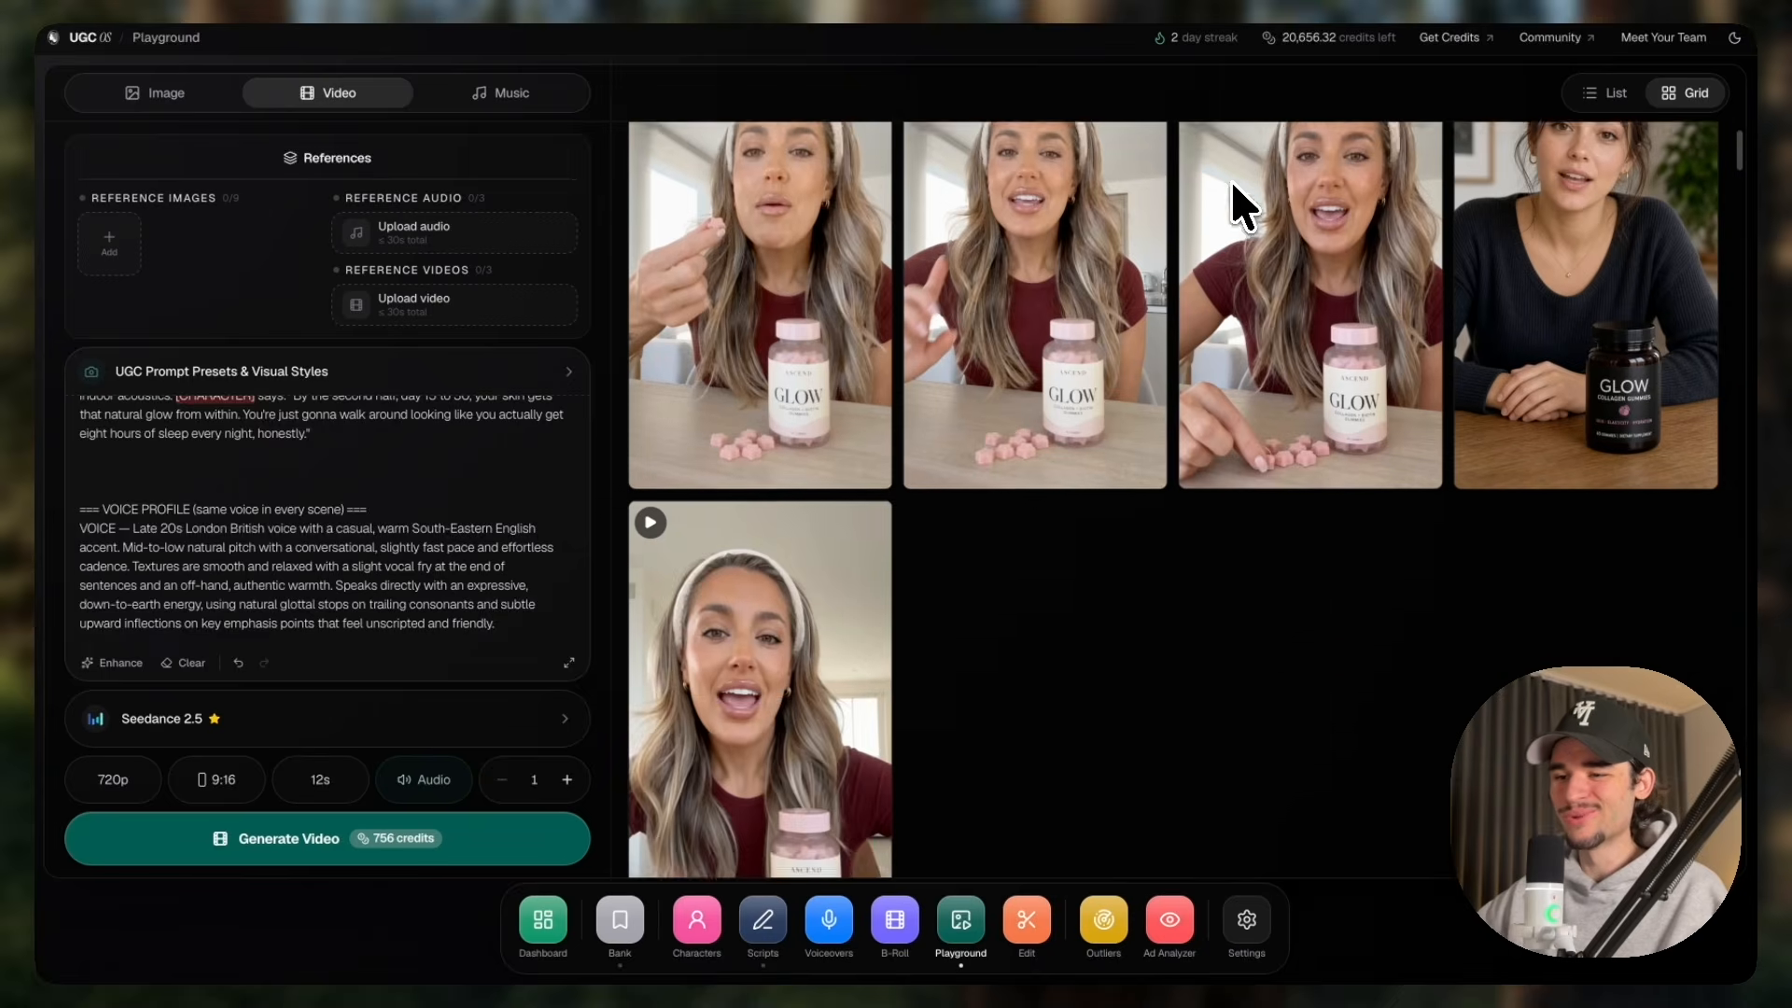
left_click(650, 374)
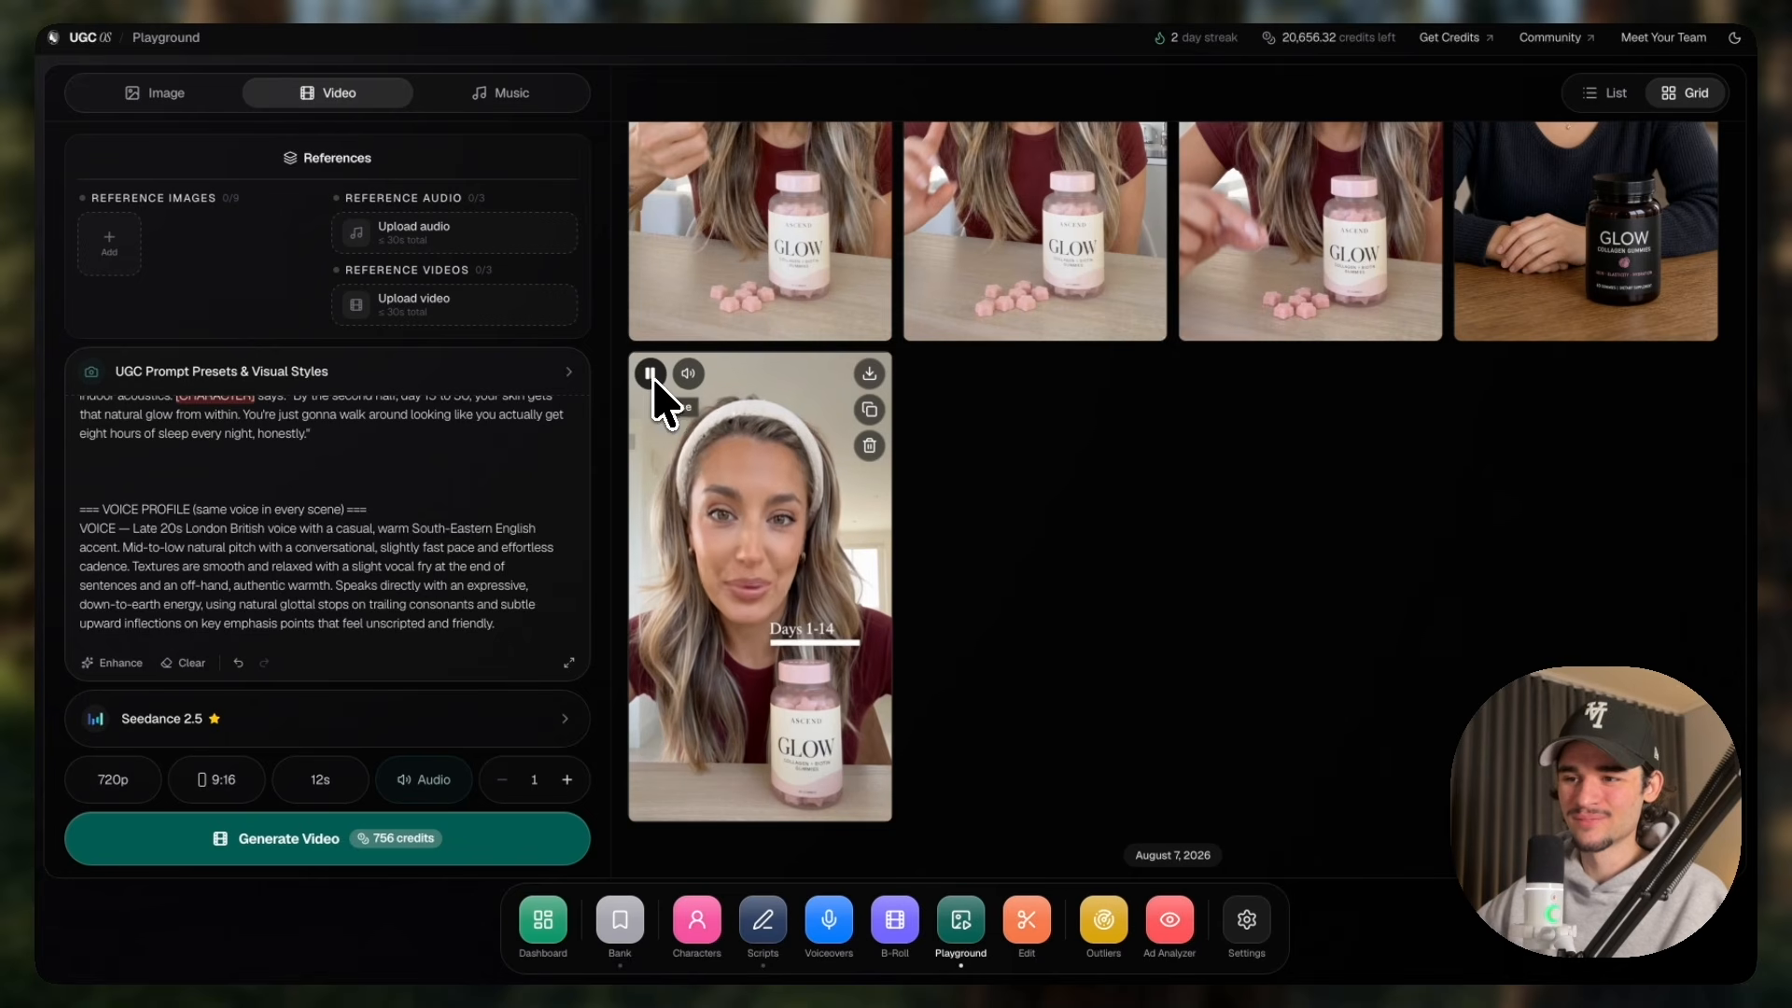
left_click(651, 375)
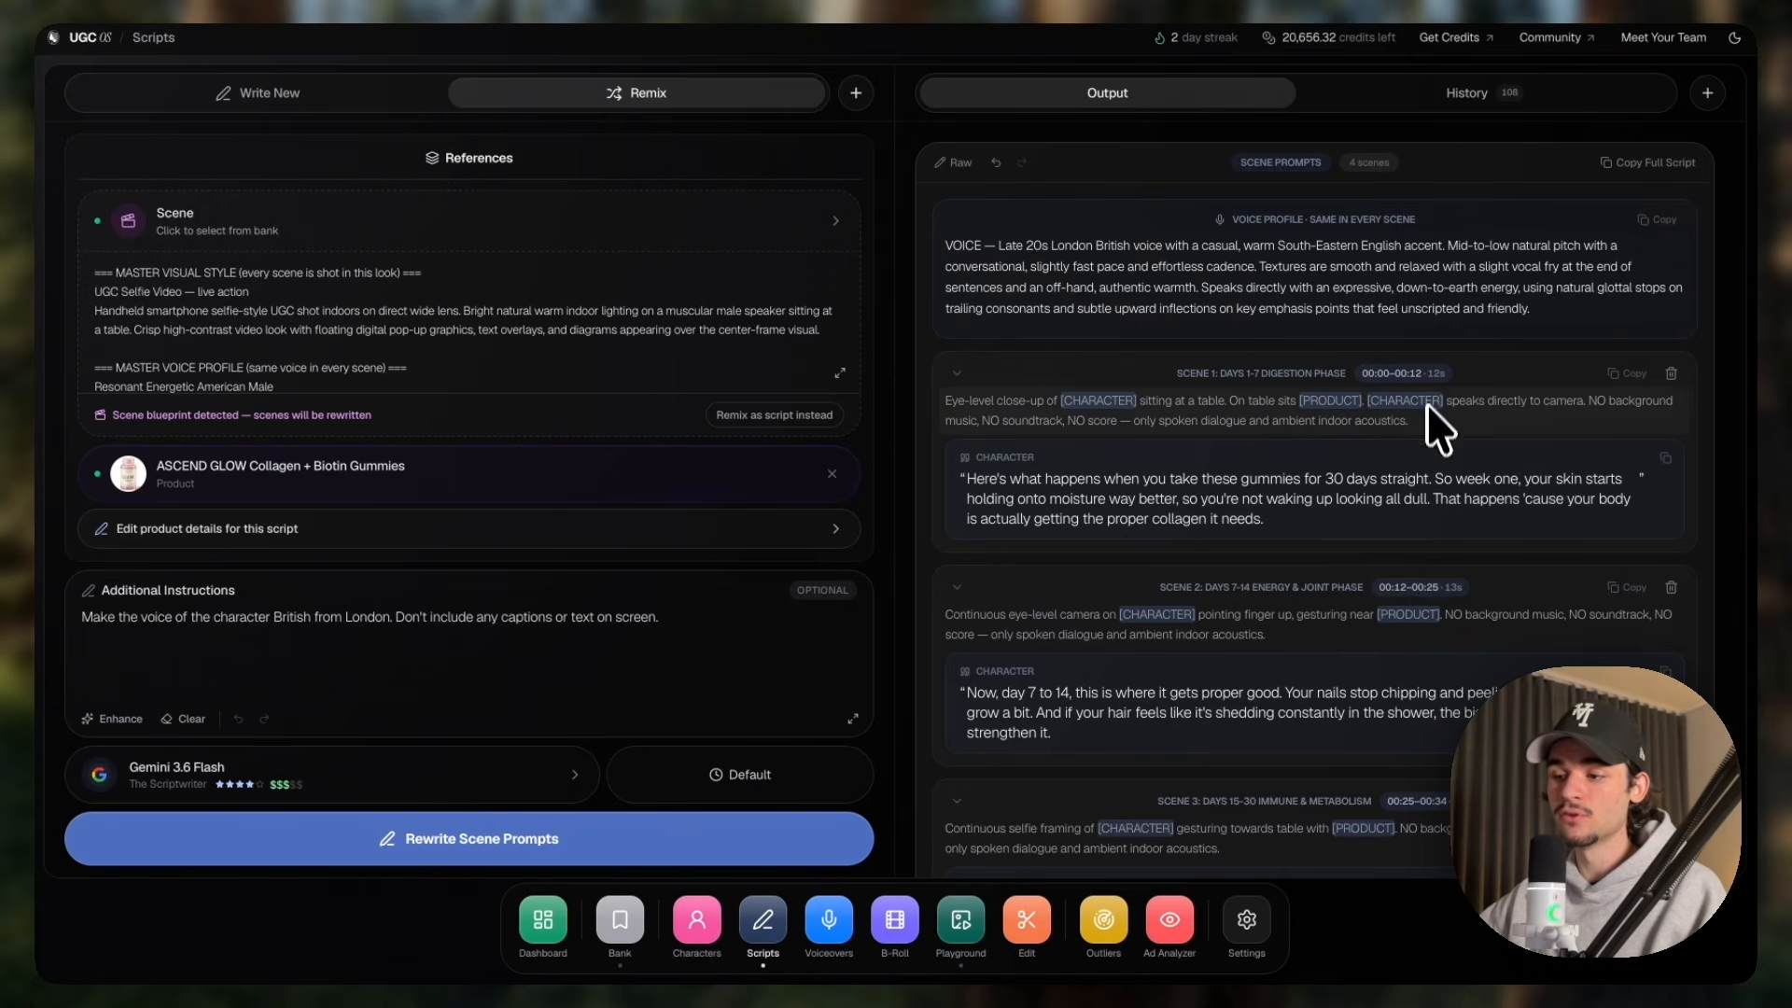
Copy only the Scene 1 prompt from Scripts and paste it into the Playground's video prompt.
left_click(1620, 373)
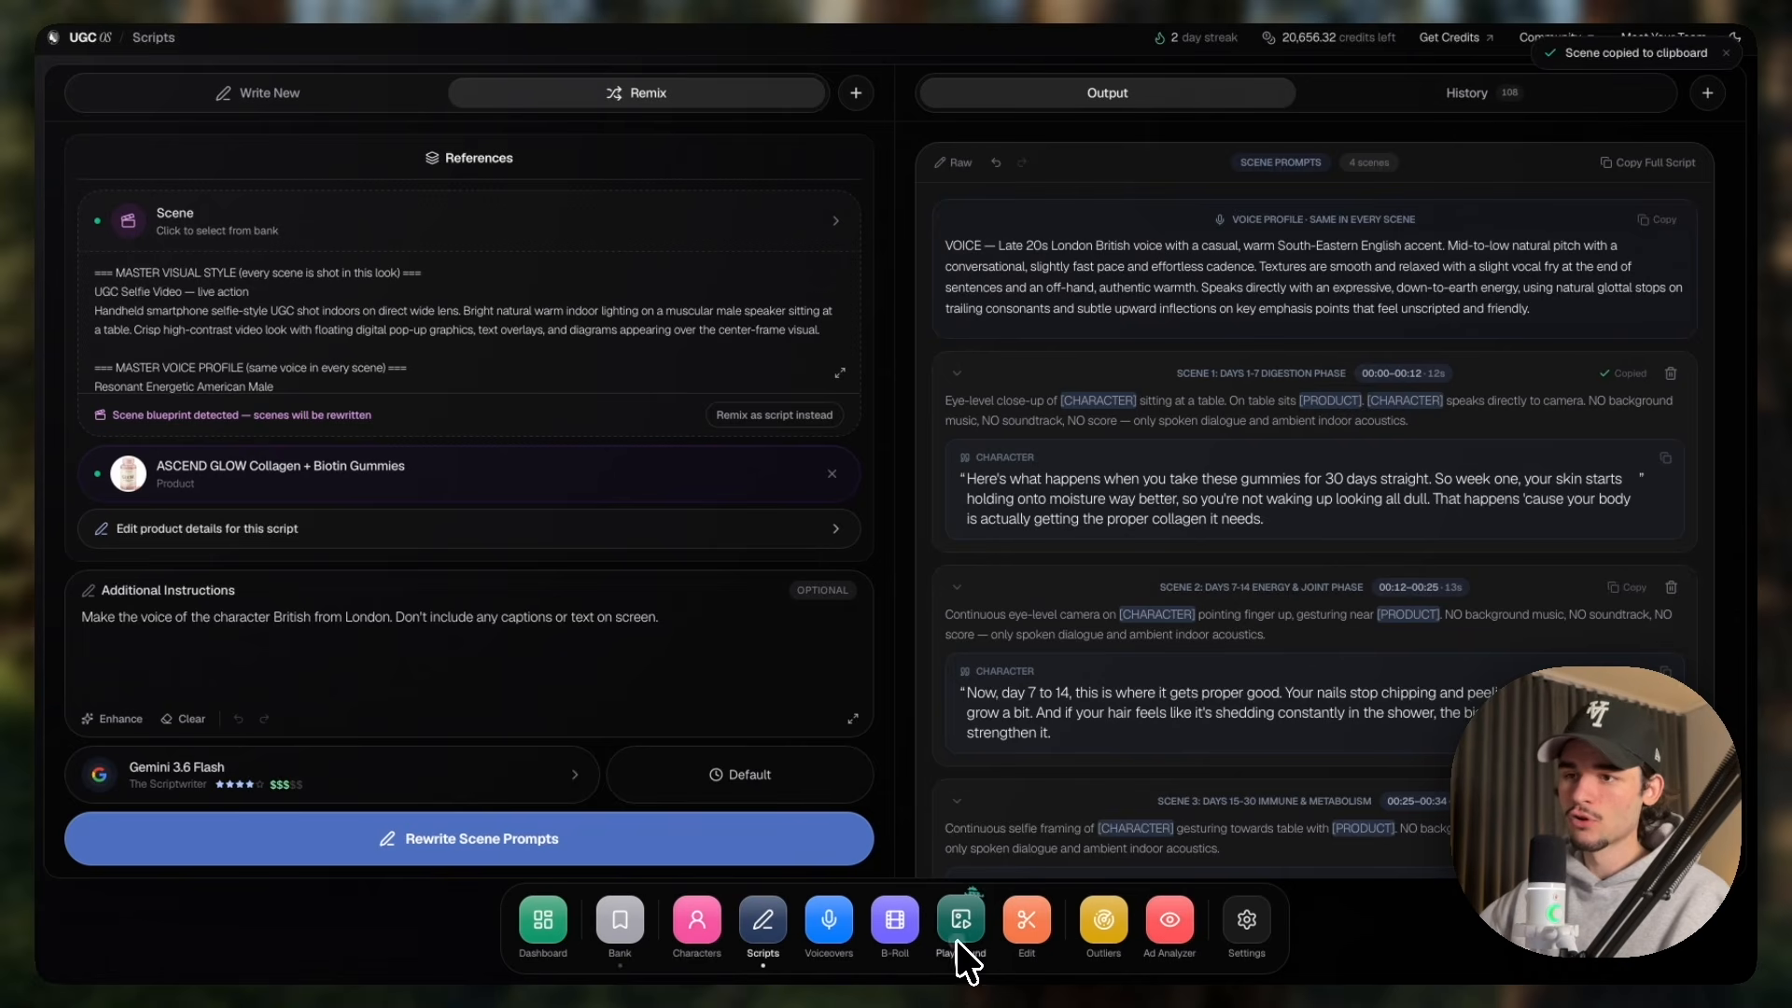
left_click(961, 919)
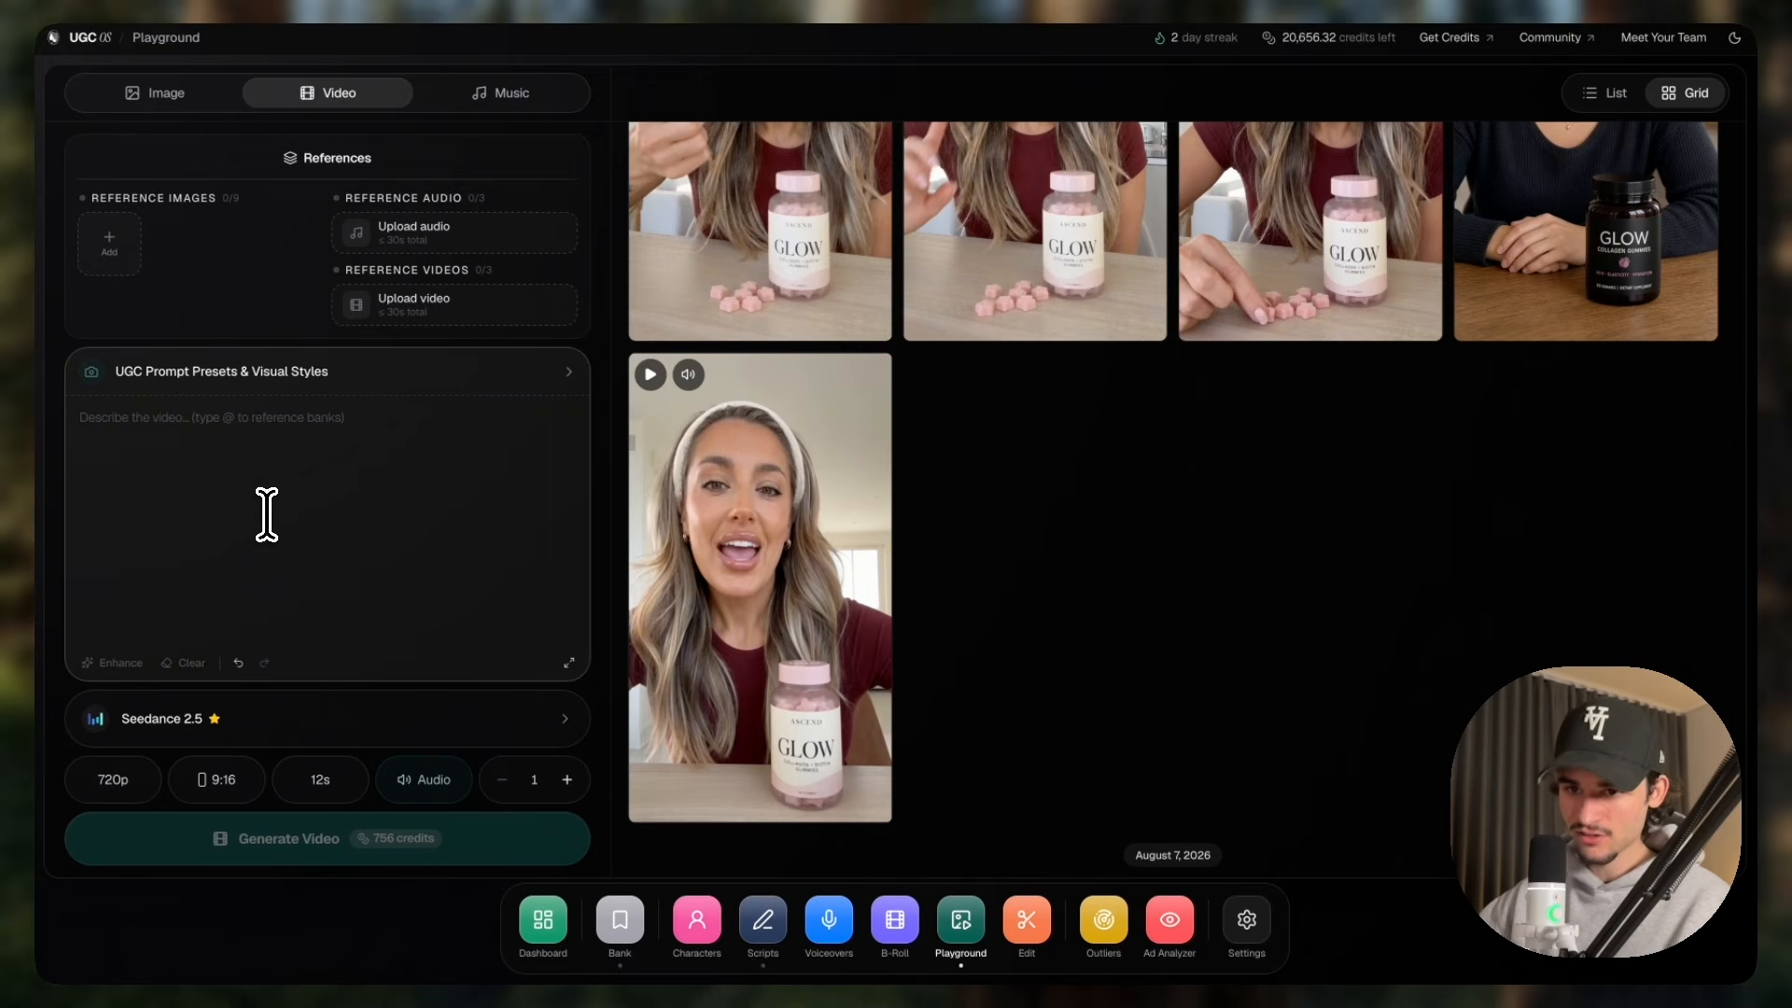
left_click(266, 514)
key("ctrl+v")
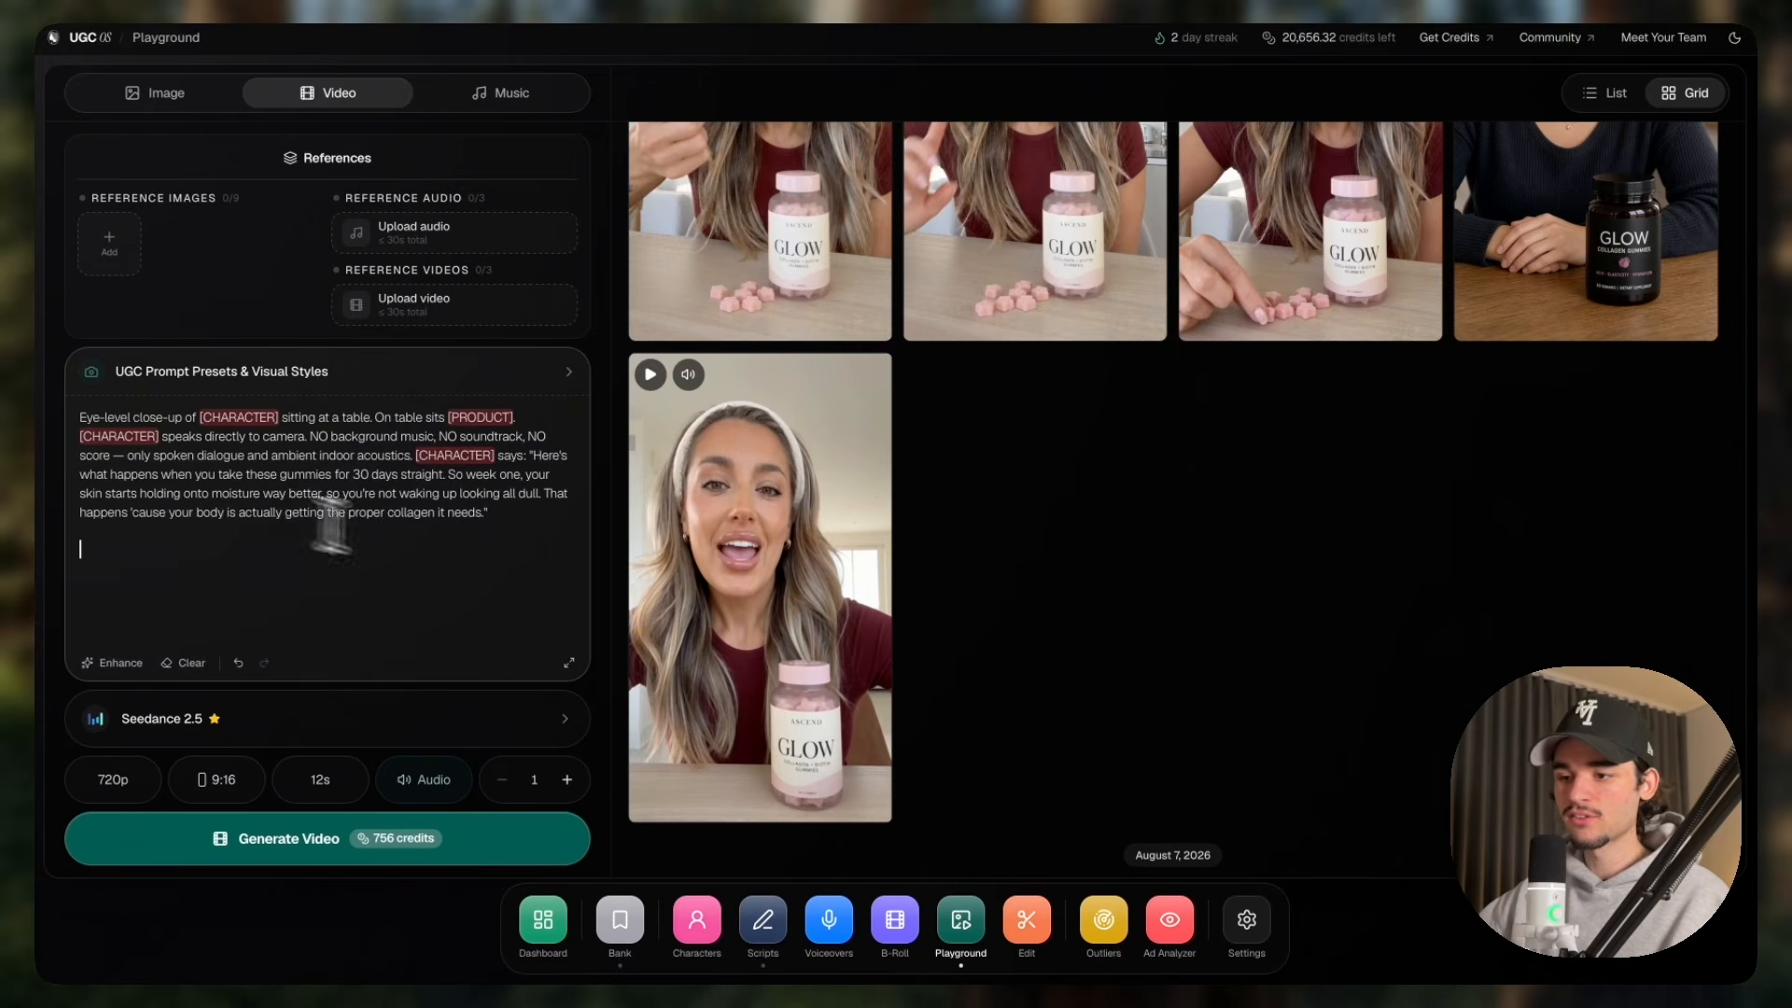
Copy the voice profile from Scripts into the video prompt below the Scene 1 text, and check Scene 1's duration.
left_click(763, 919)
left_click(1670, 222)
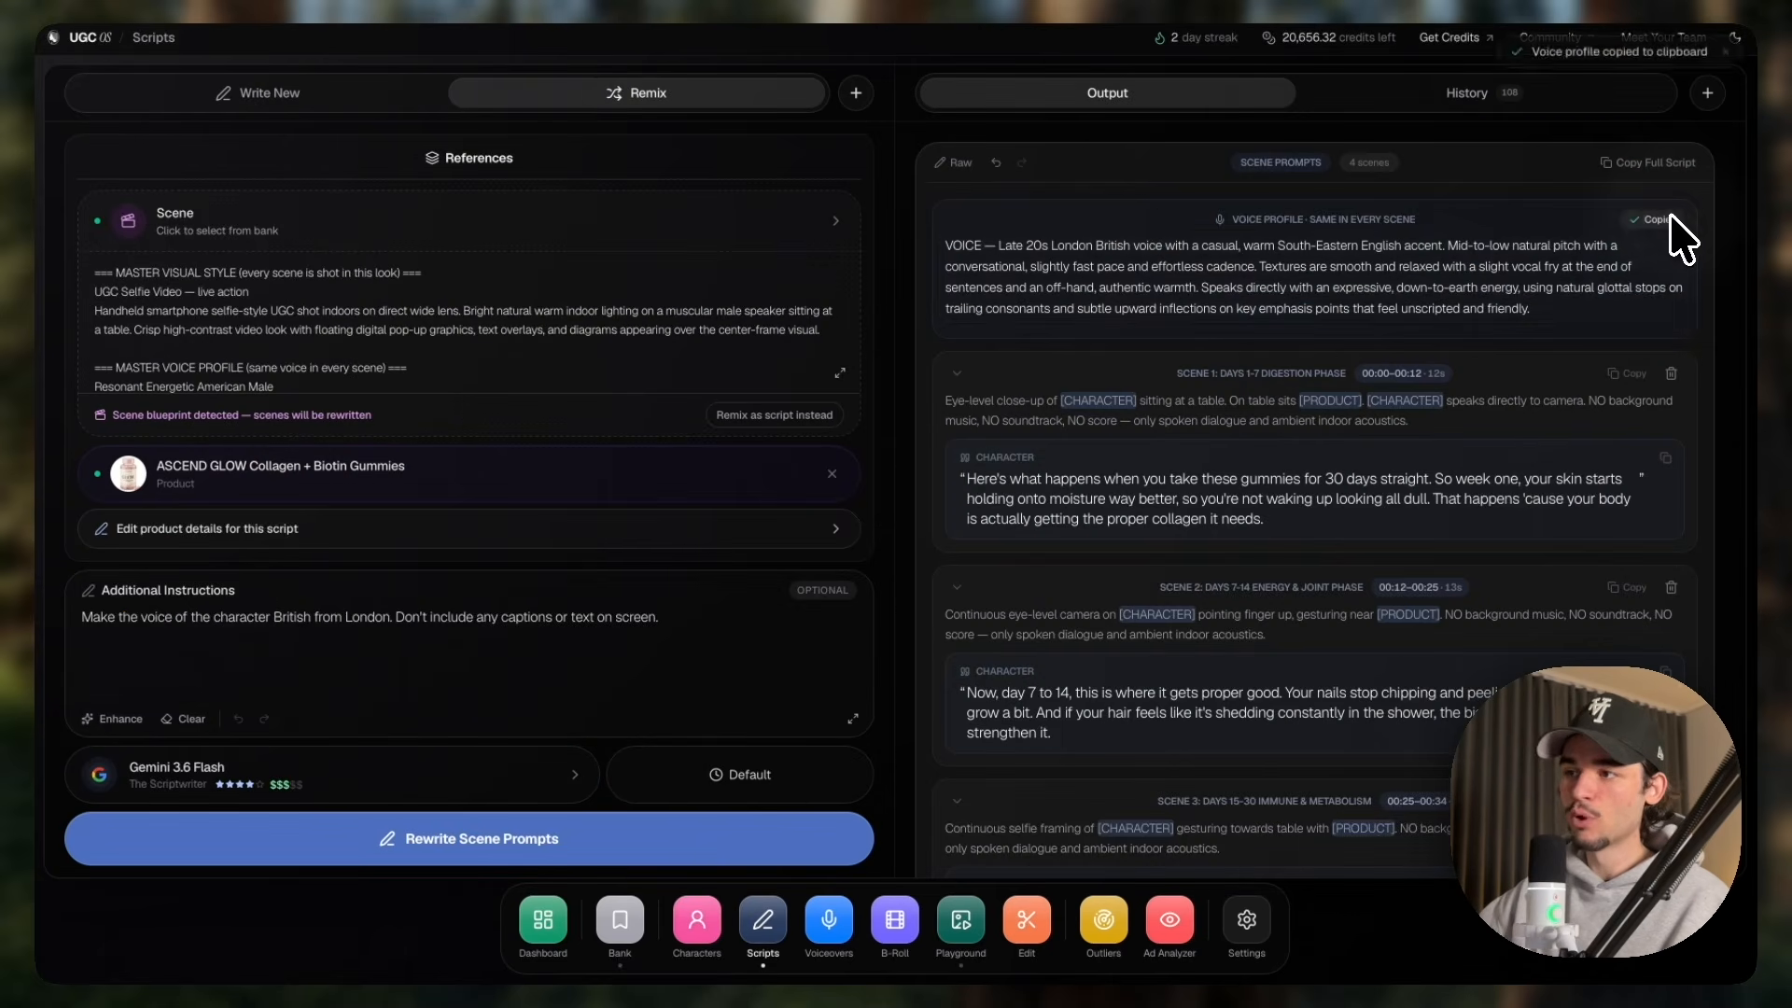
left_click(961, 922)
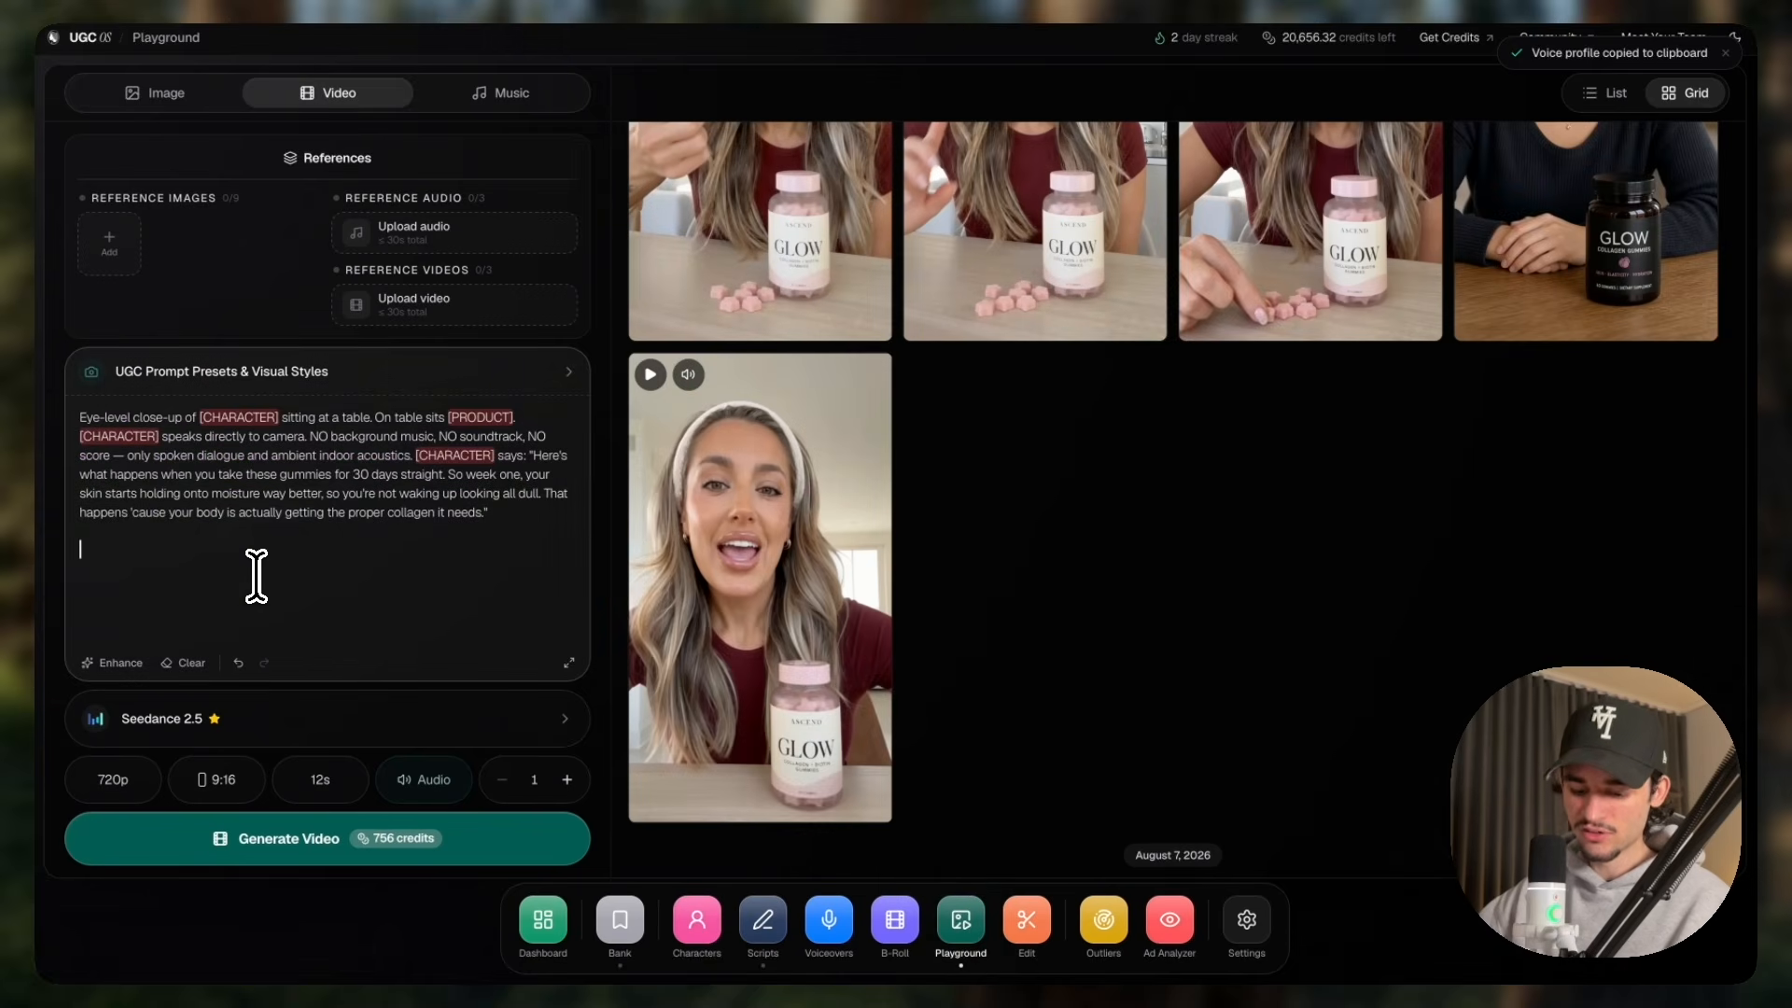
left_click(259, 576)
key("ctrl+v")
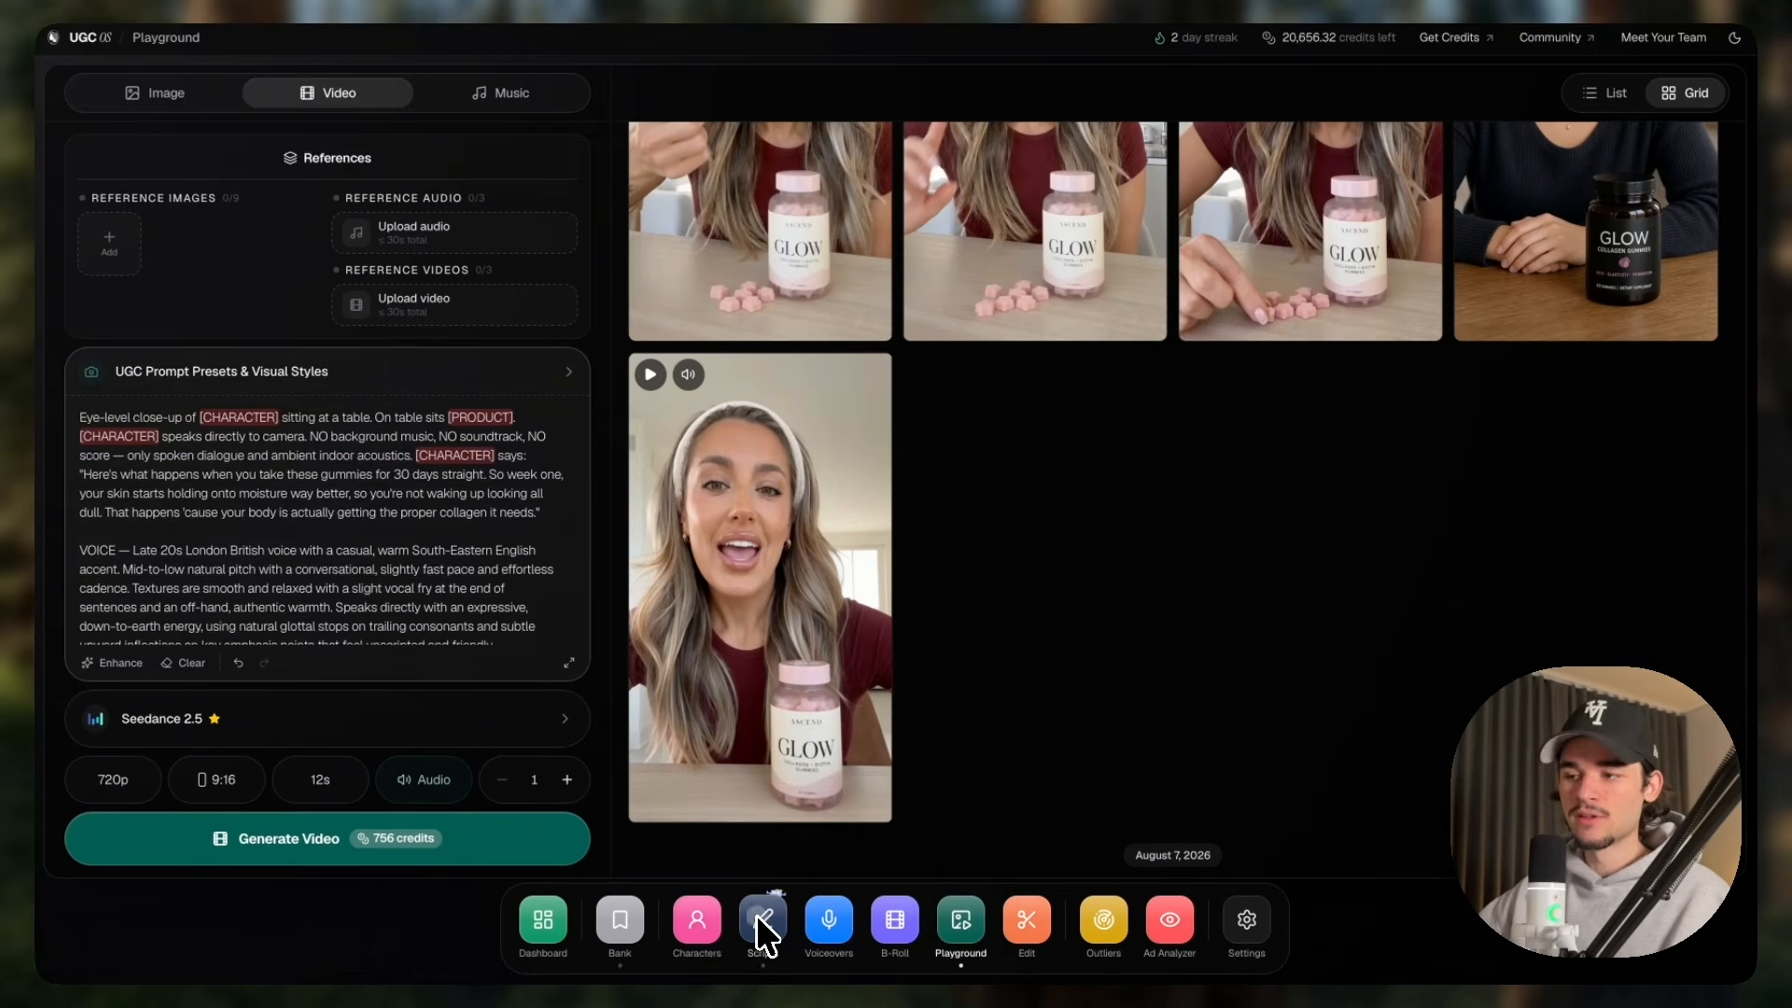
left_click(762, 924)
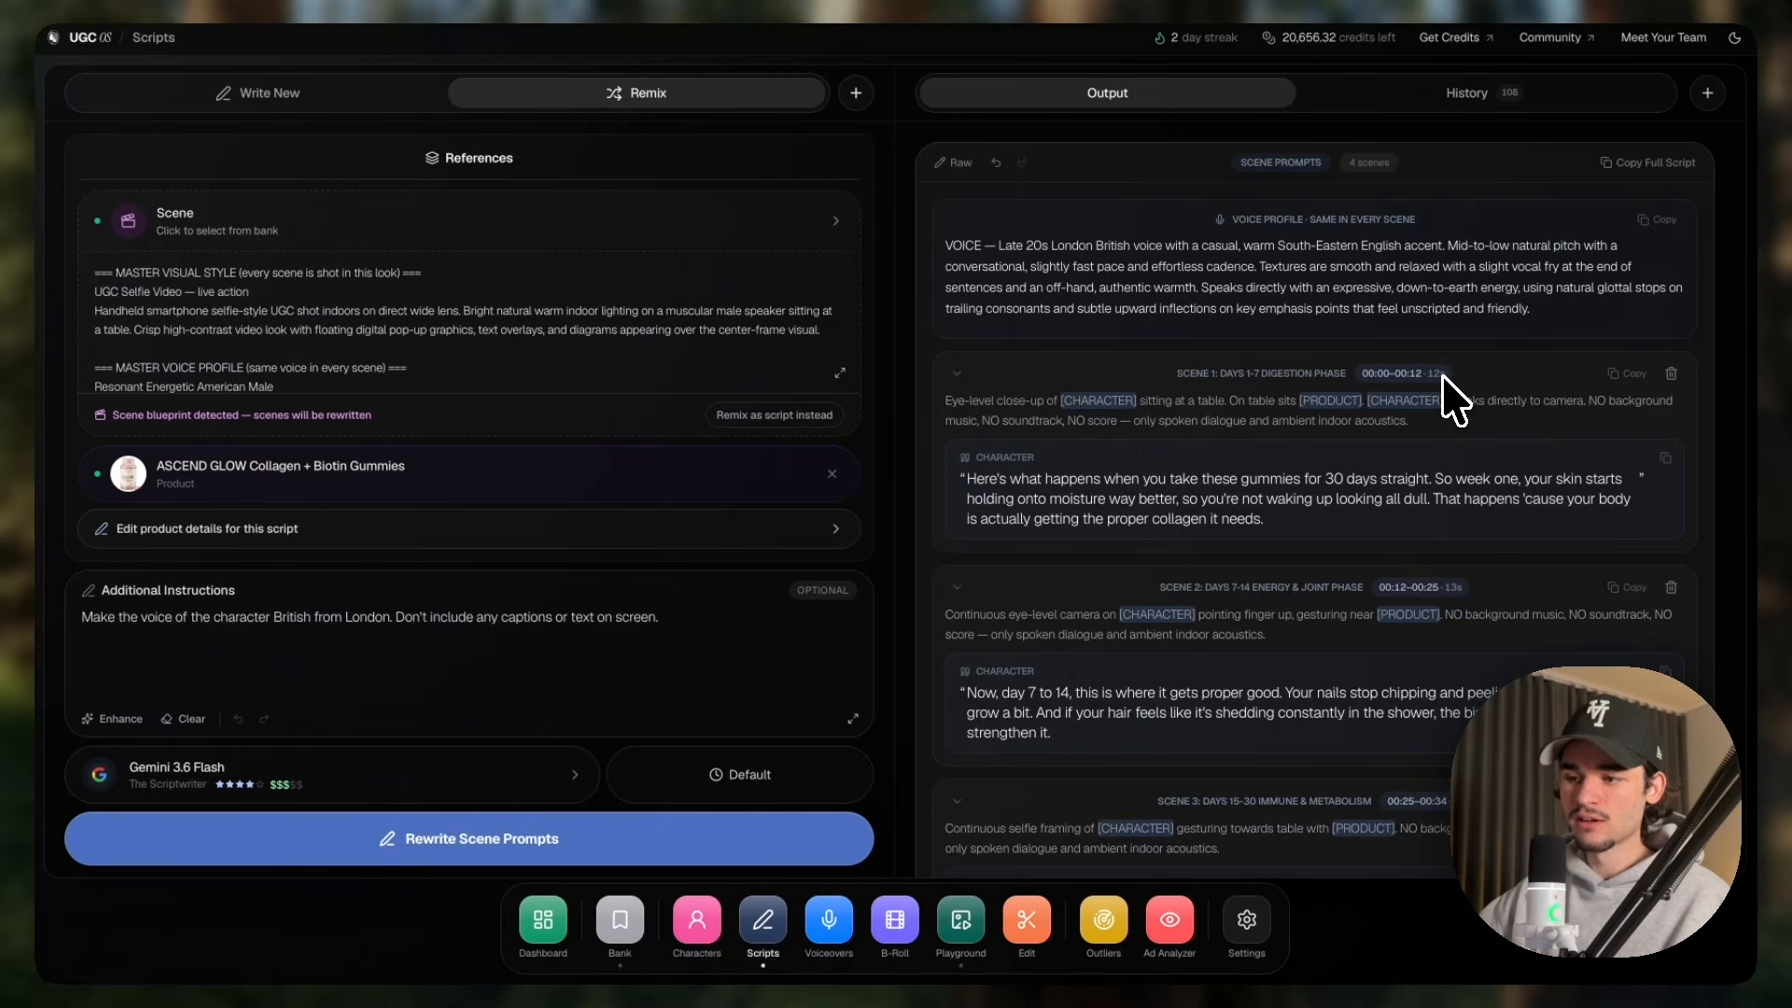
left_click(961, 923)
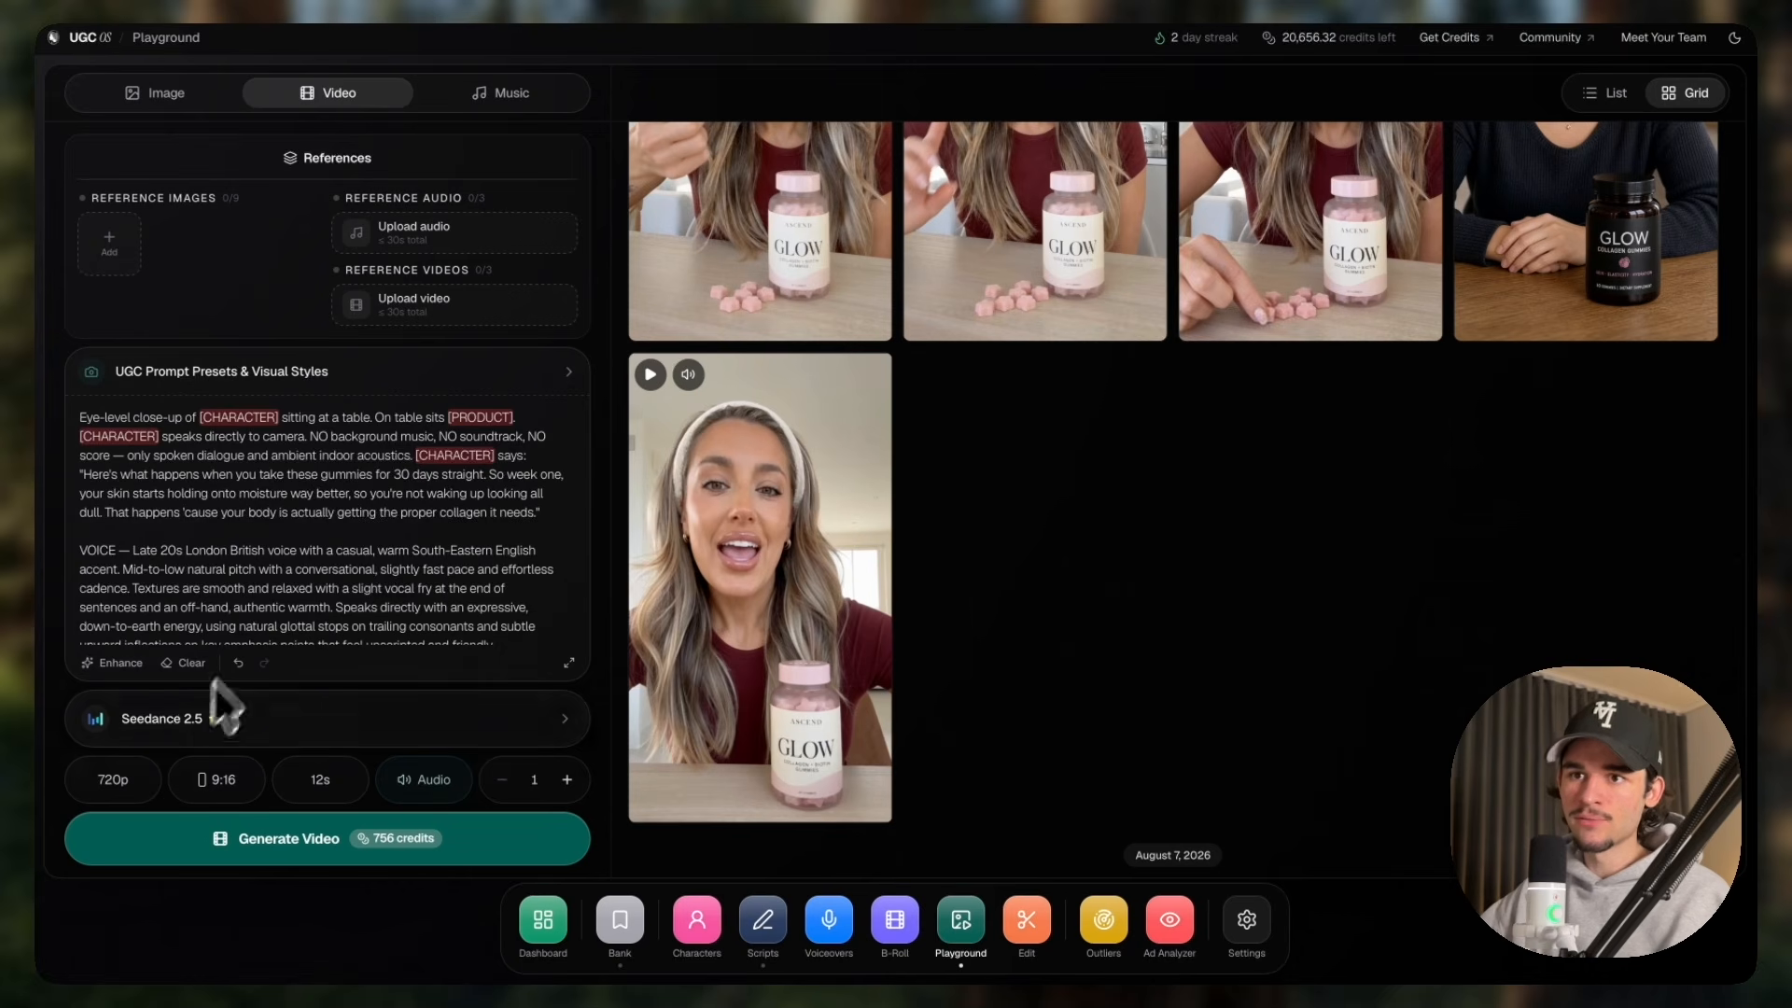
Add the character in the burgundy top from the bank as a reference image.
left_click(109, 247)
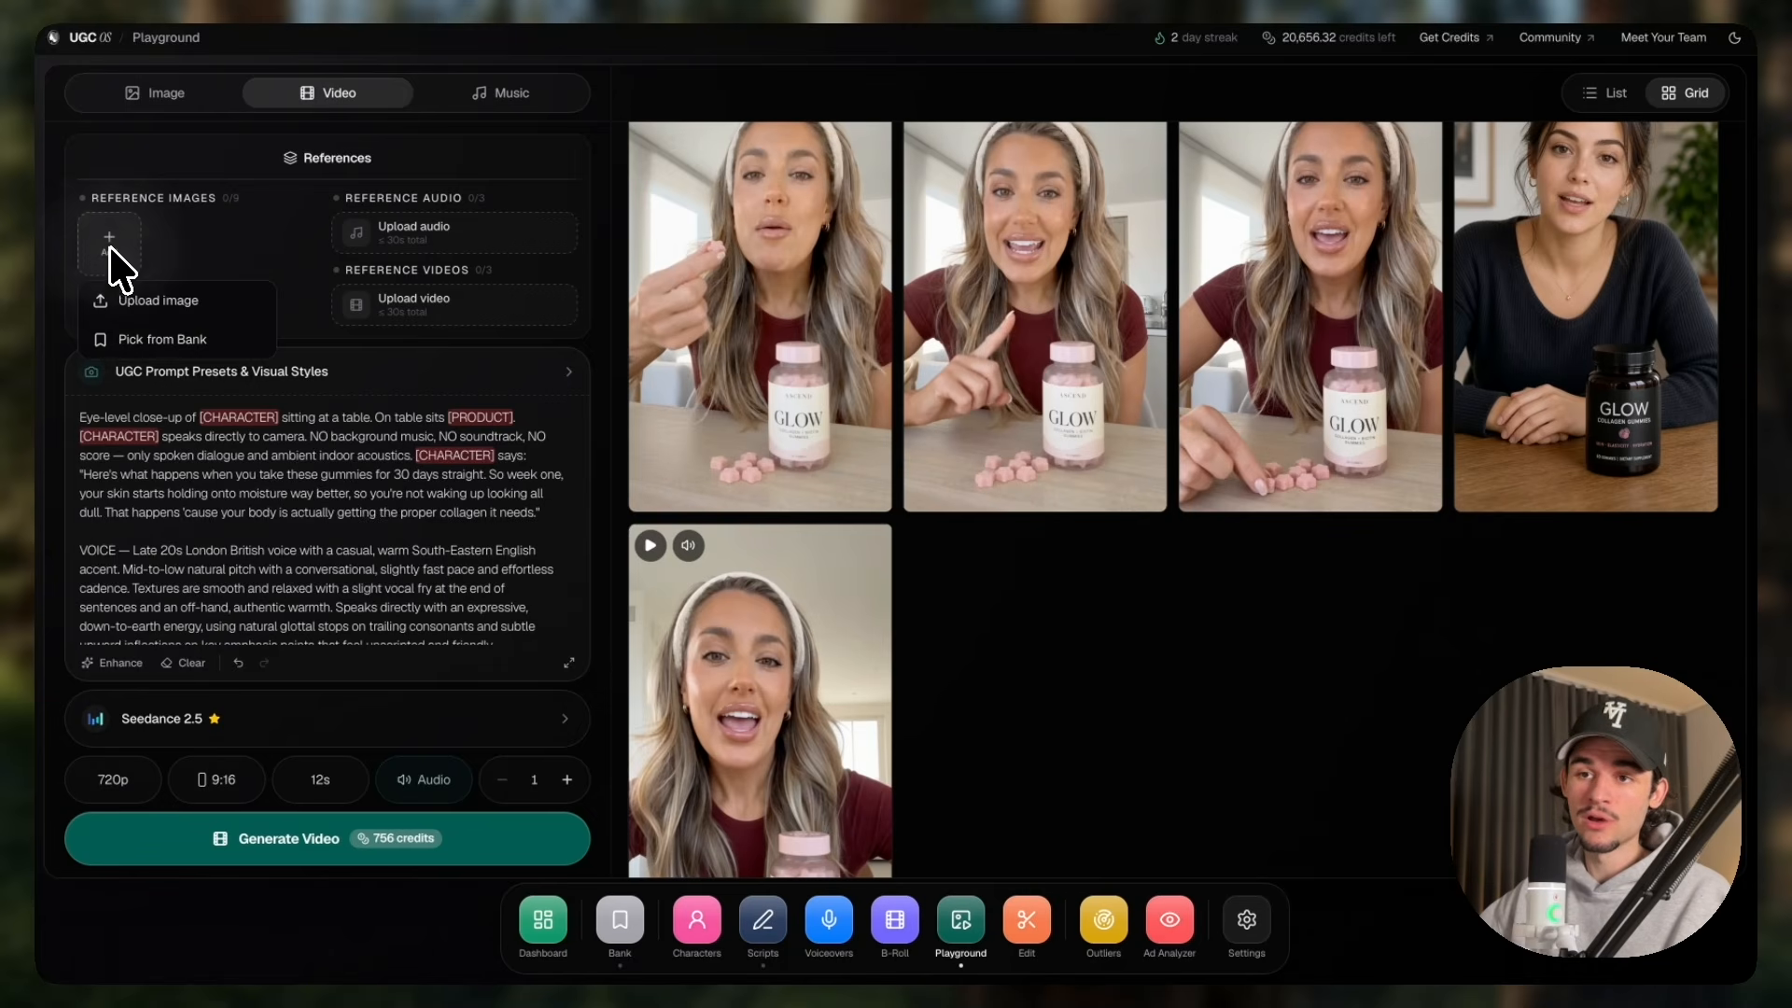
left_click(151, 342)
left_click(1308, 452)
left_click(1320, 961)
Add the ASCEND GLOW Collagen + Biotin Gummies product from the bank as the second reference image.
left_click(179, 245)
left_click(232, 353)
left_click(1499, 113)
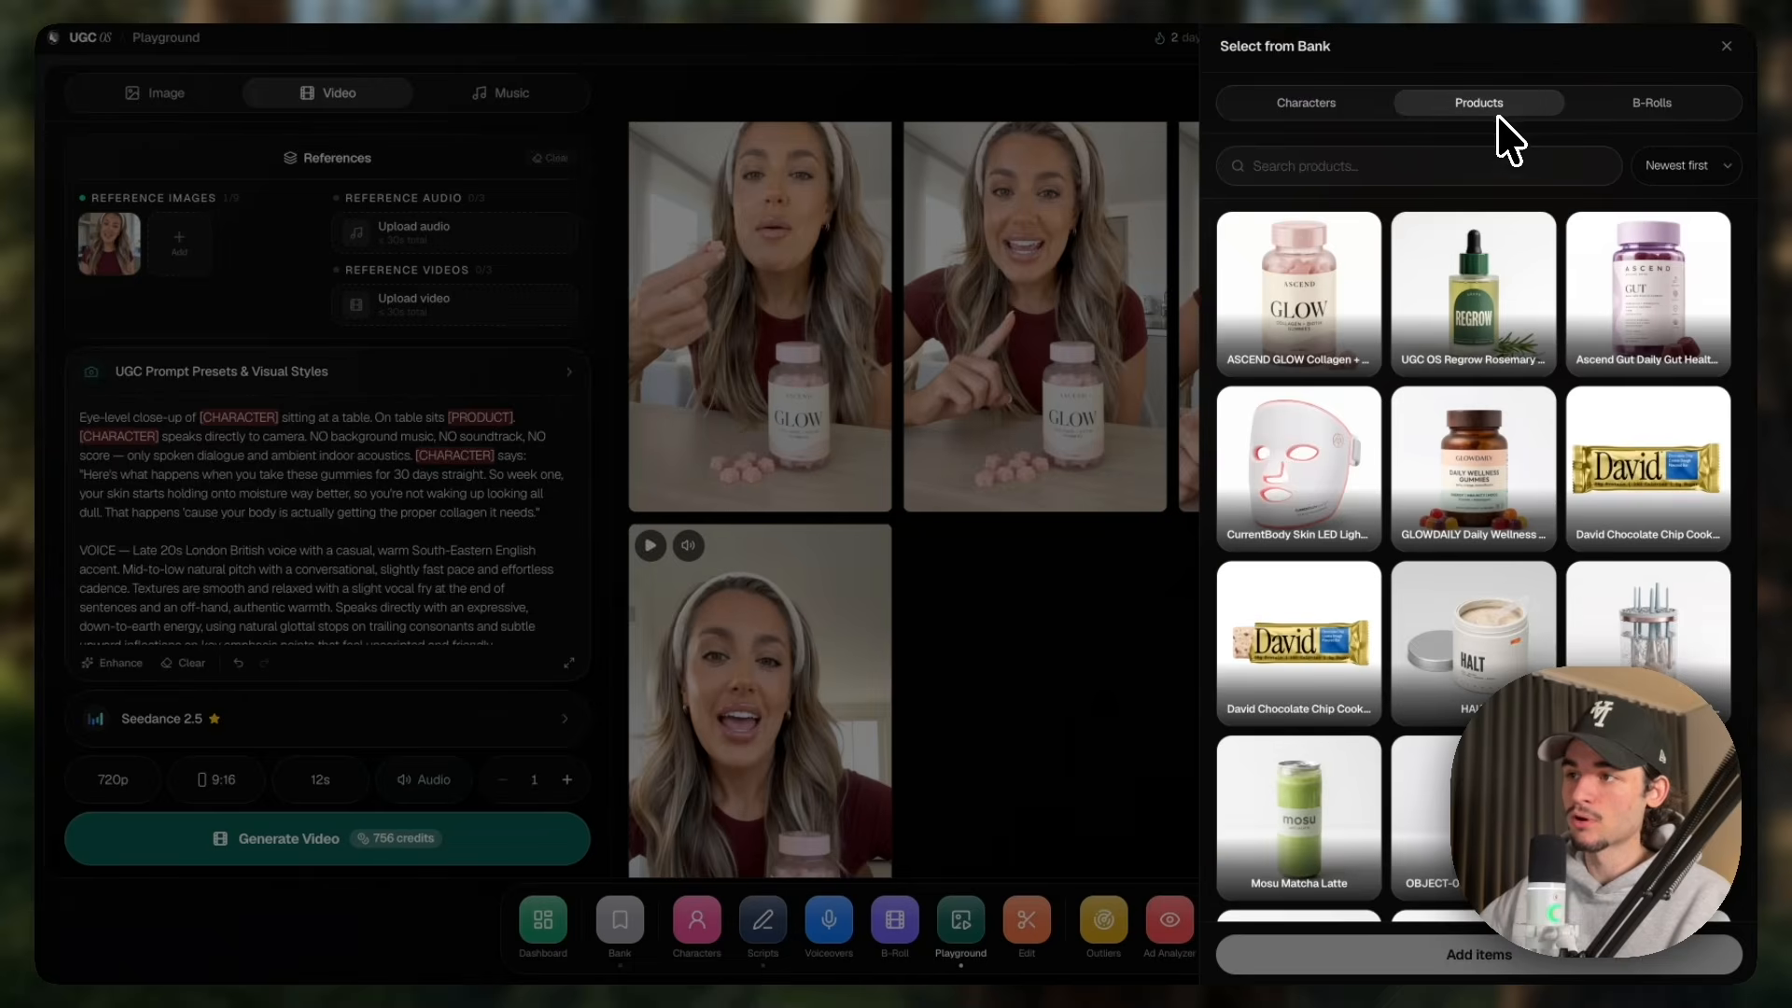
left_click(1341, 287)
left_click(1480, 954)
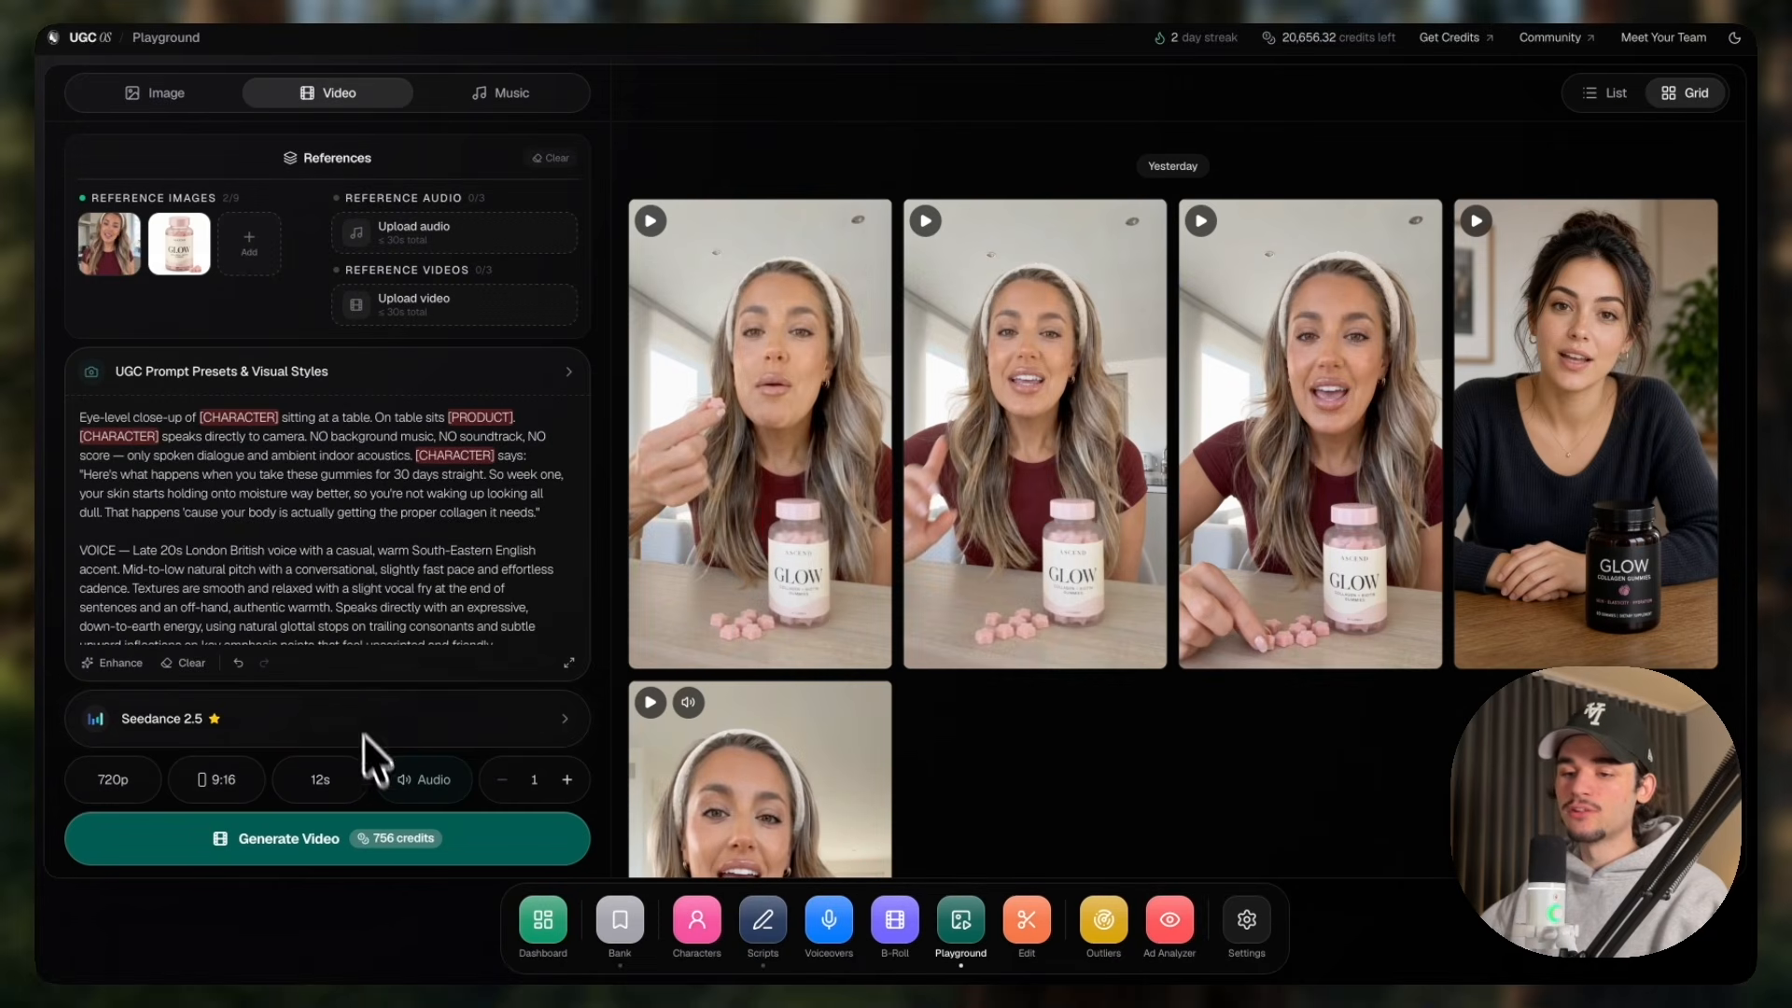
Review yesterday's finished Glow videos, comparing the clip with the scattered pink gummies to the one with the black bottle.
left_click(1340, 450)
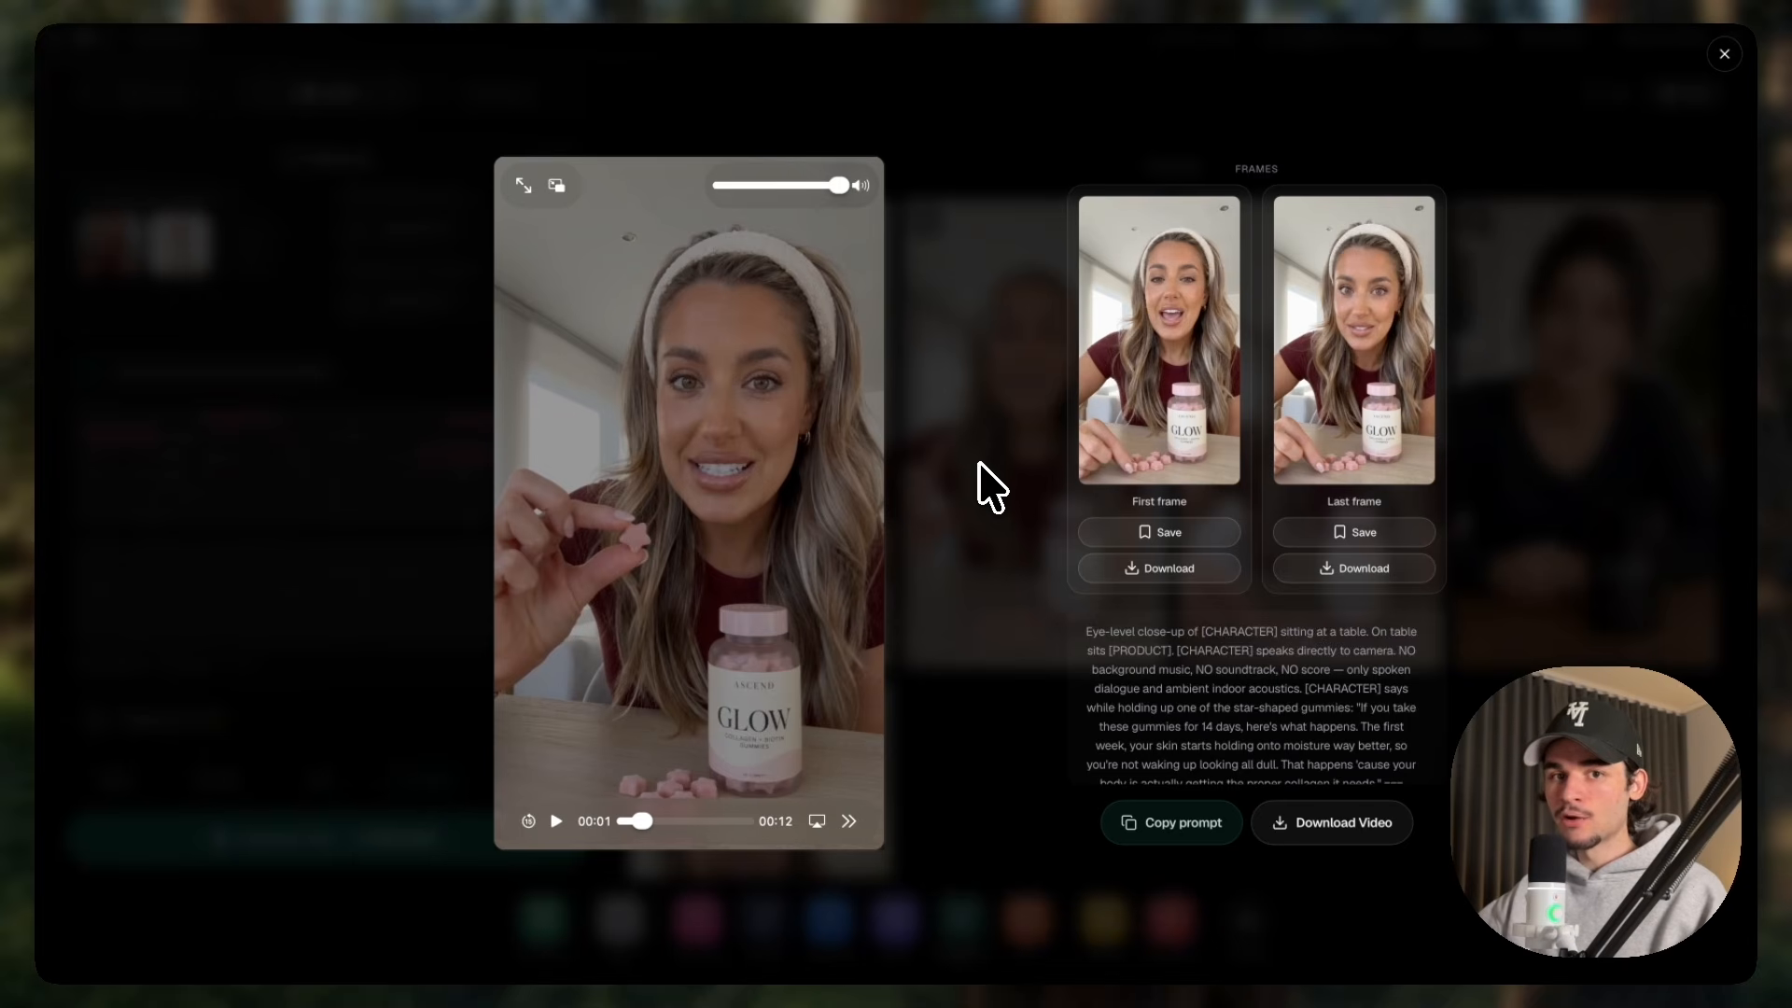
left_click(987, 519)
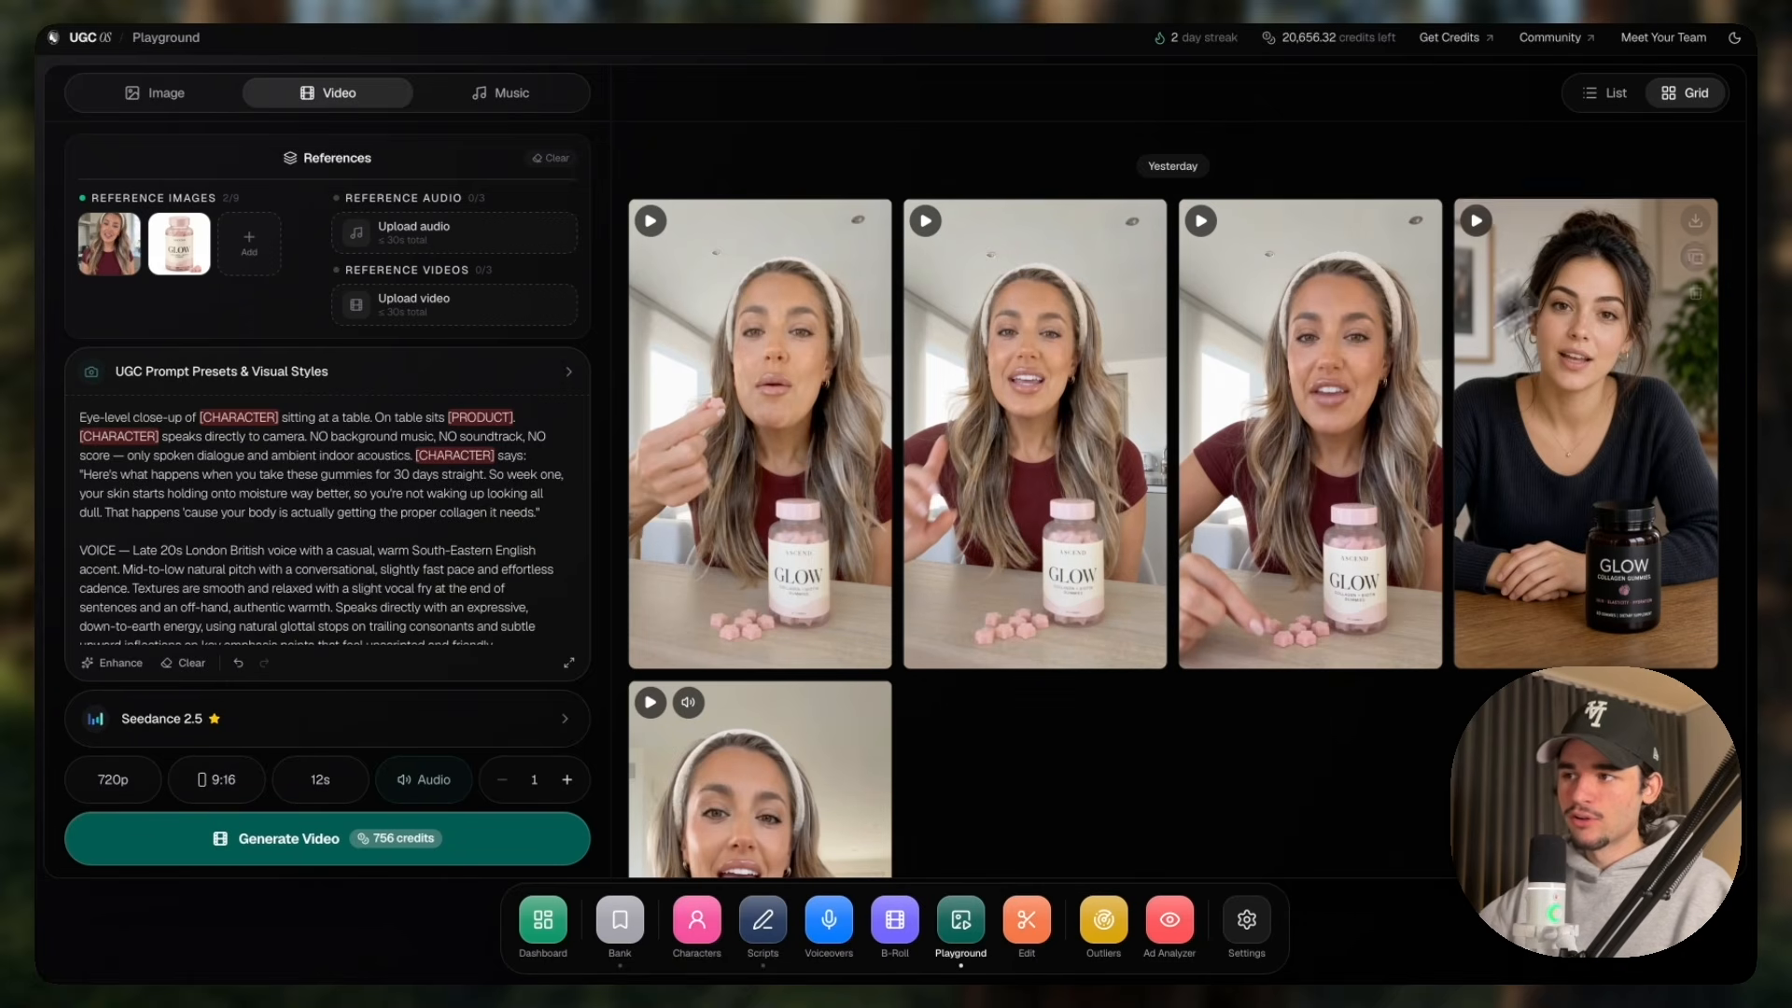
left_click(1479, 223)
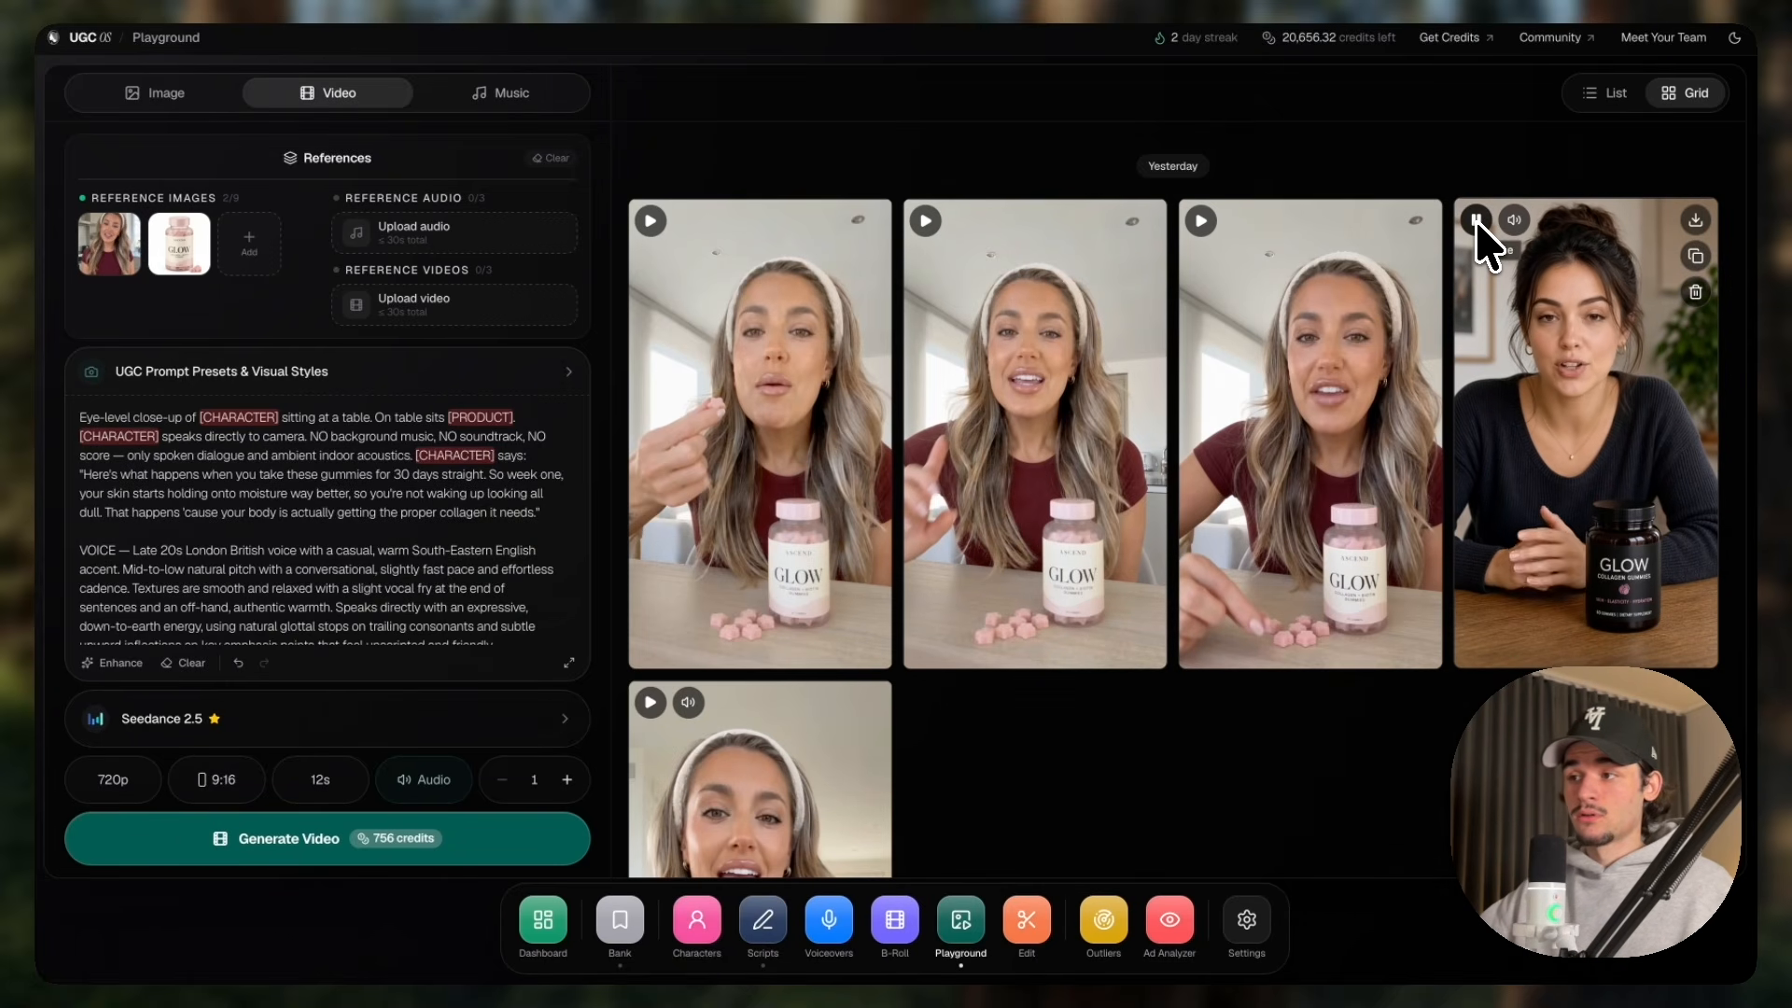
left_click(1476, 221)
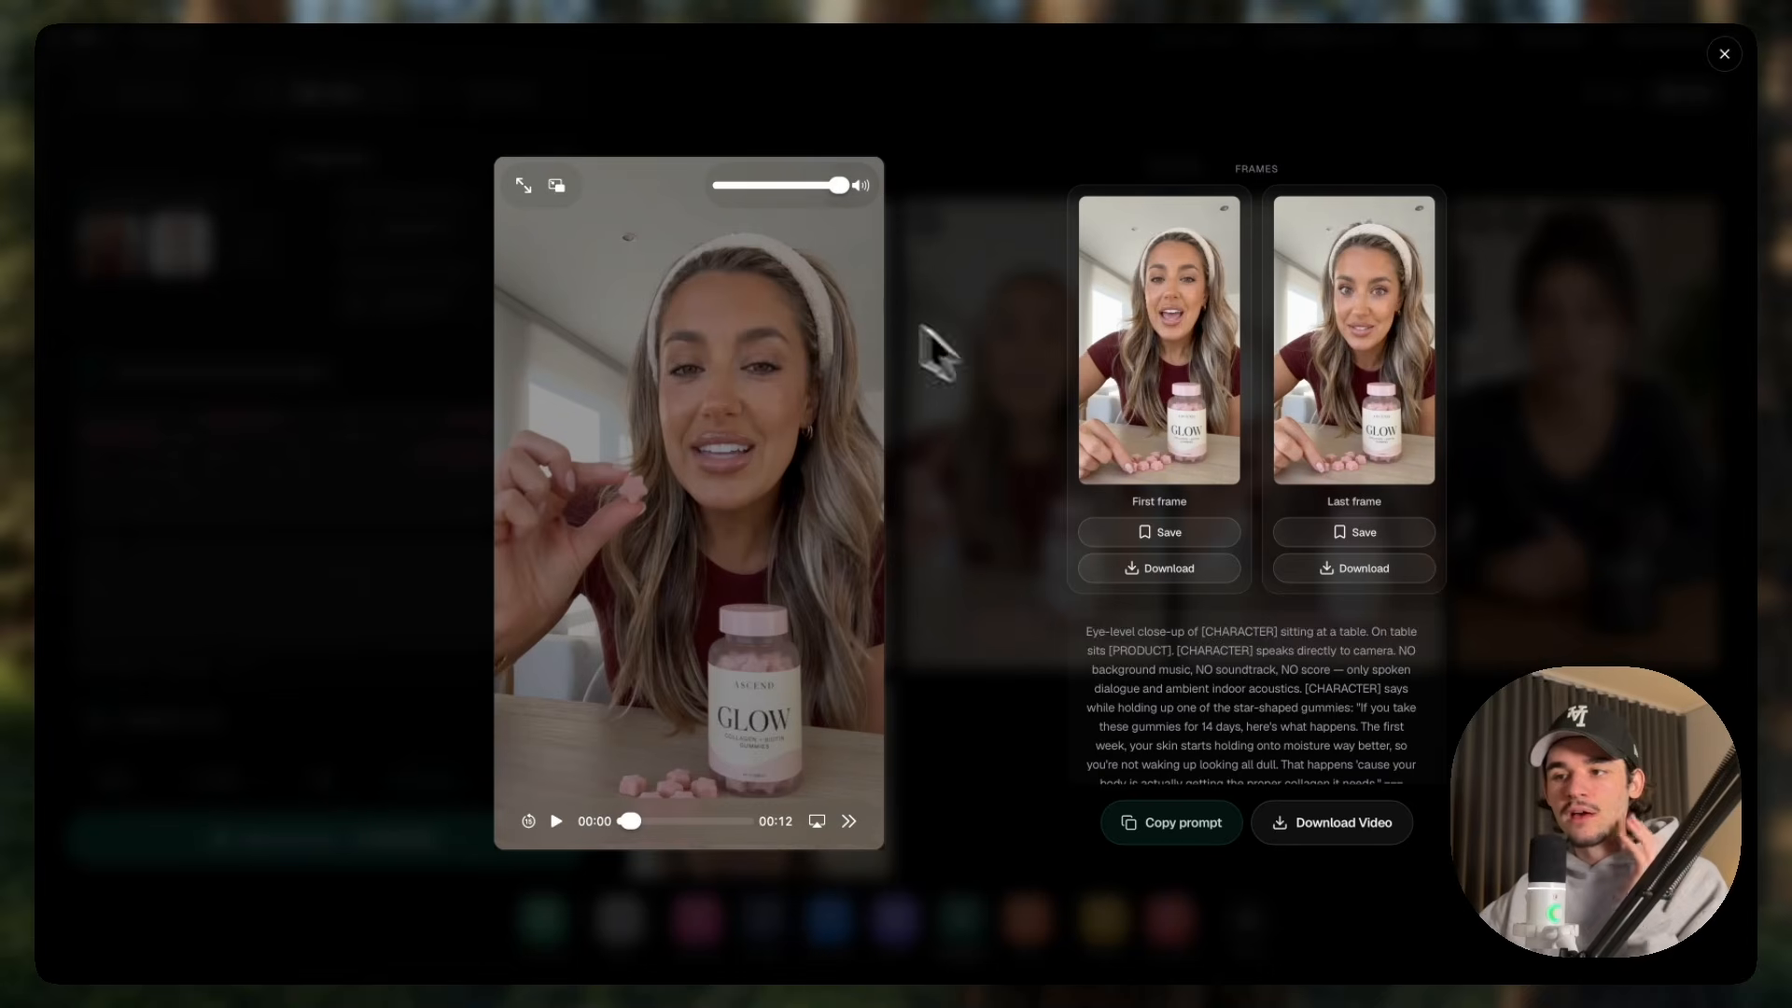
left_click(930, 414)
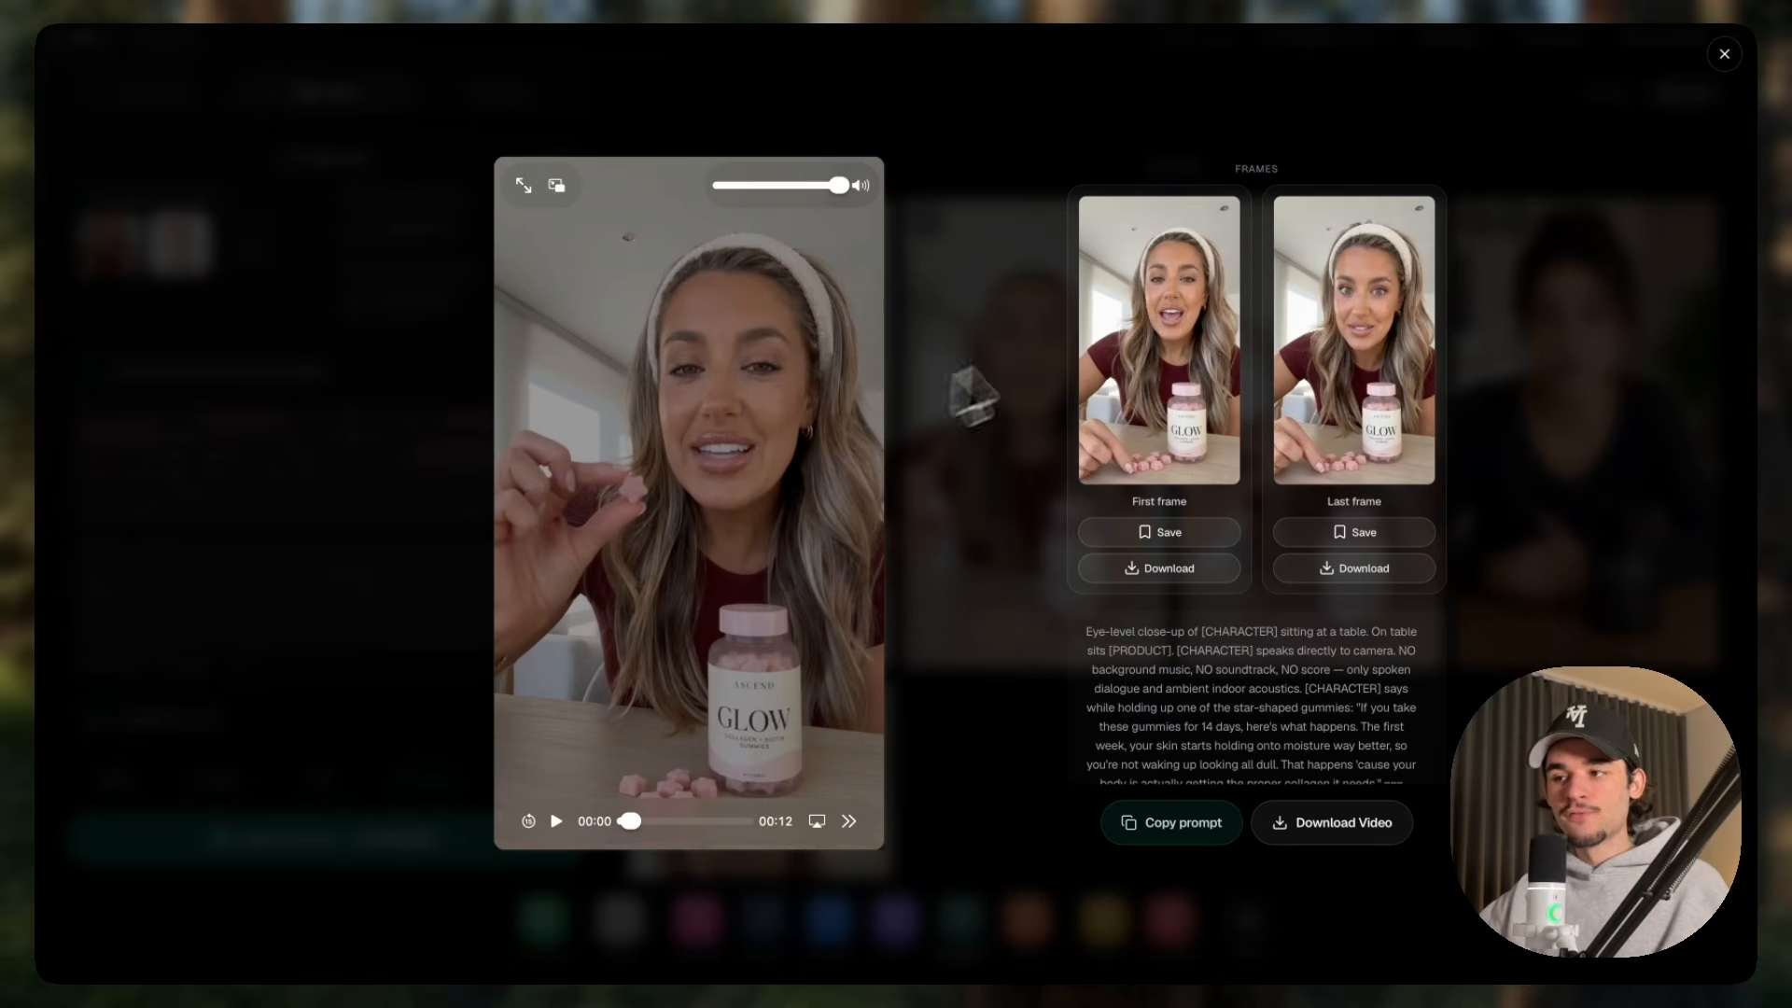
Replace the Scene 1 text in the video prompt with Scene 2 copied from Scripts, keeping the voice profile below it.
left_click(942, 338)
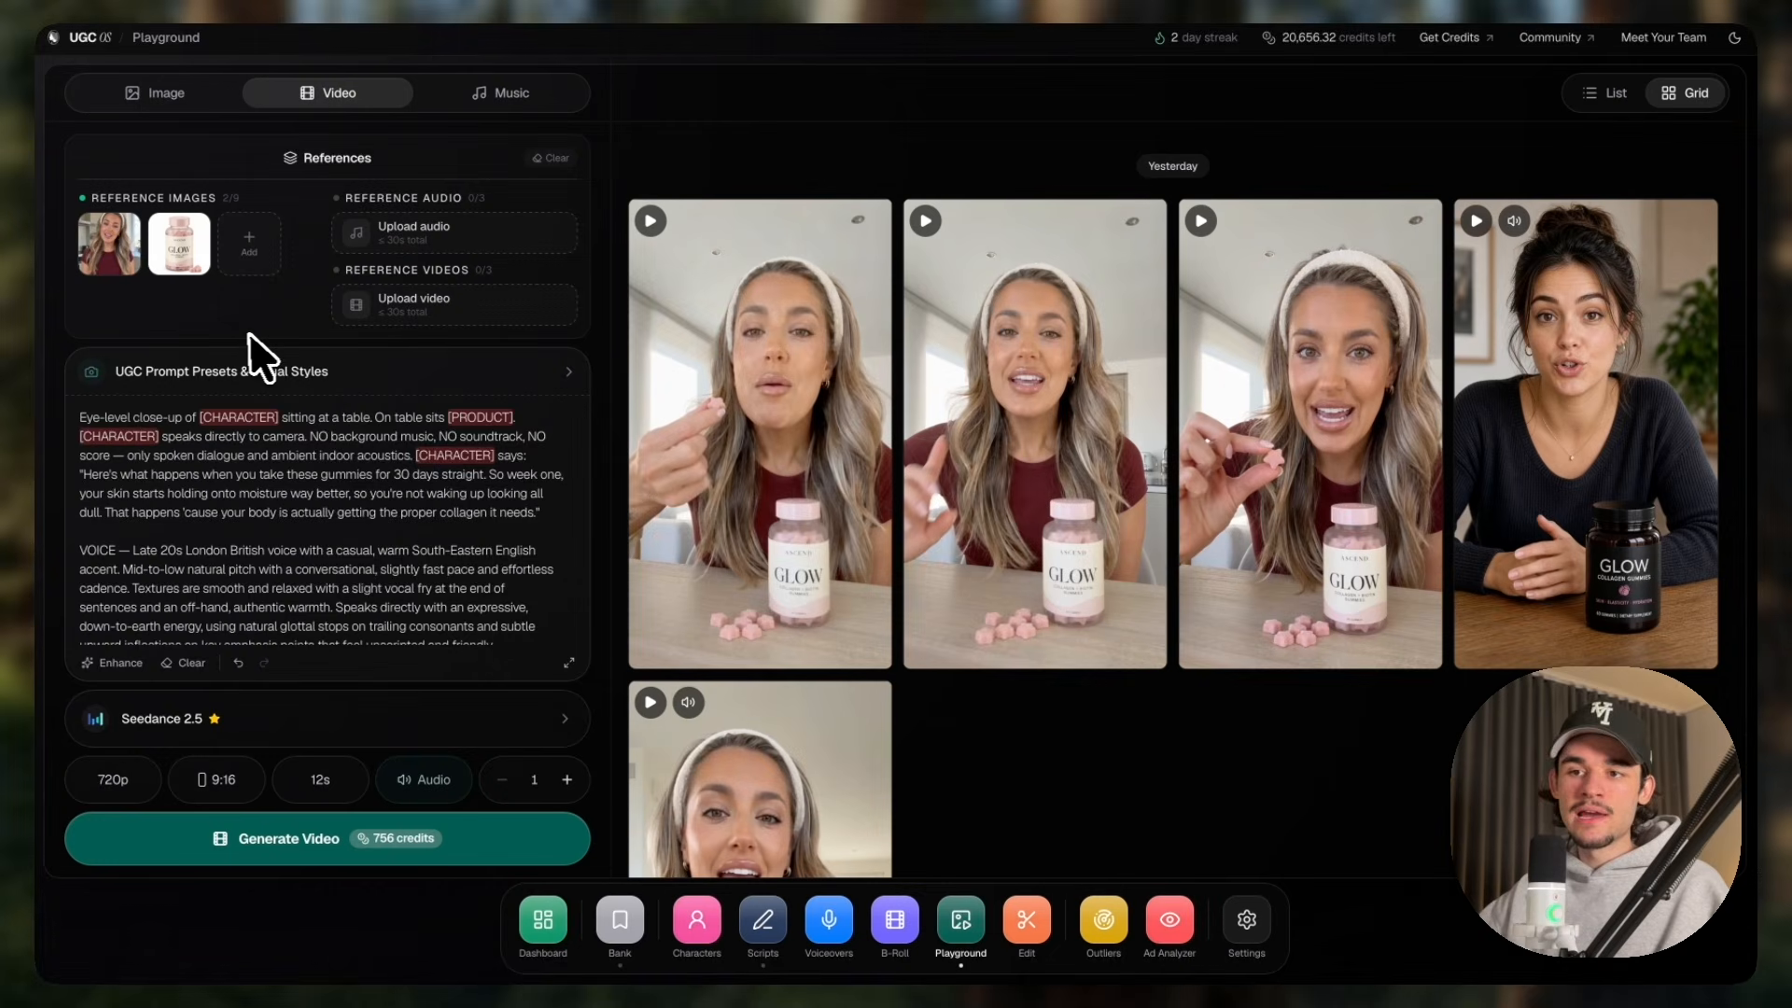
left_click(767, 934)
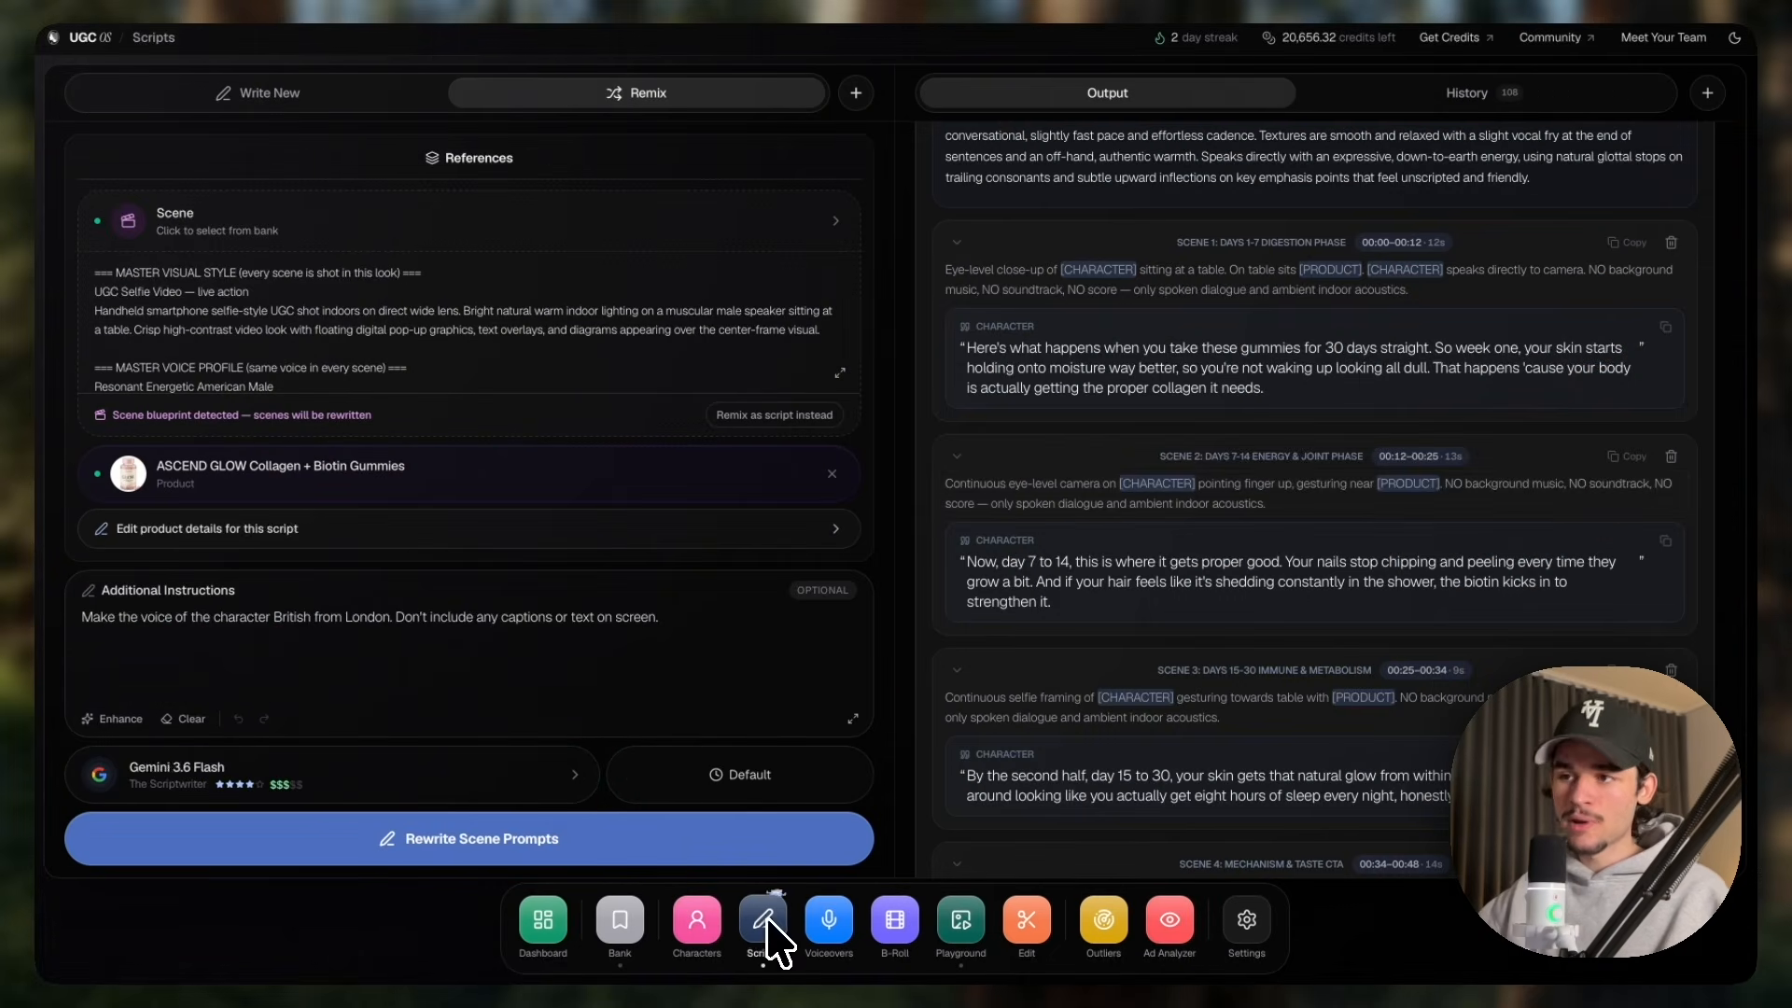
left_click(1626, 456)
left_click(961, 920)
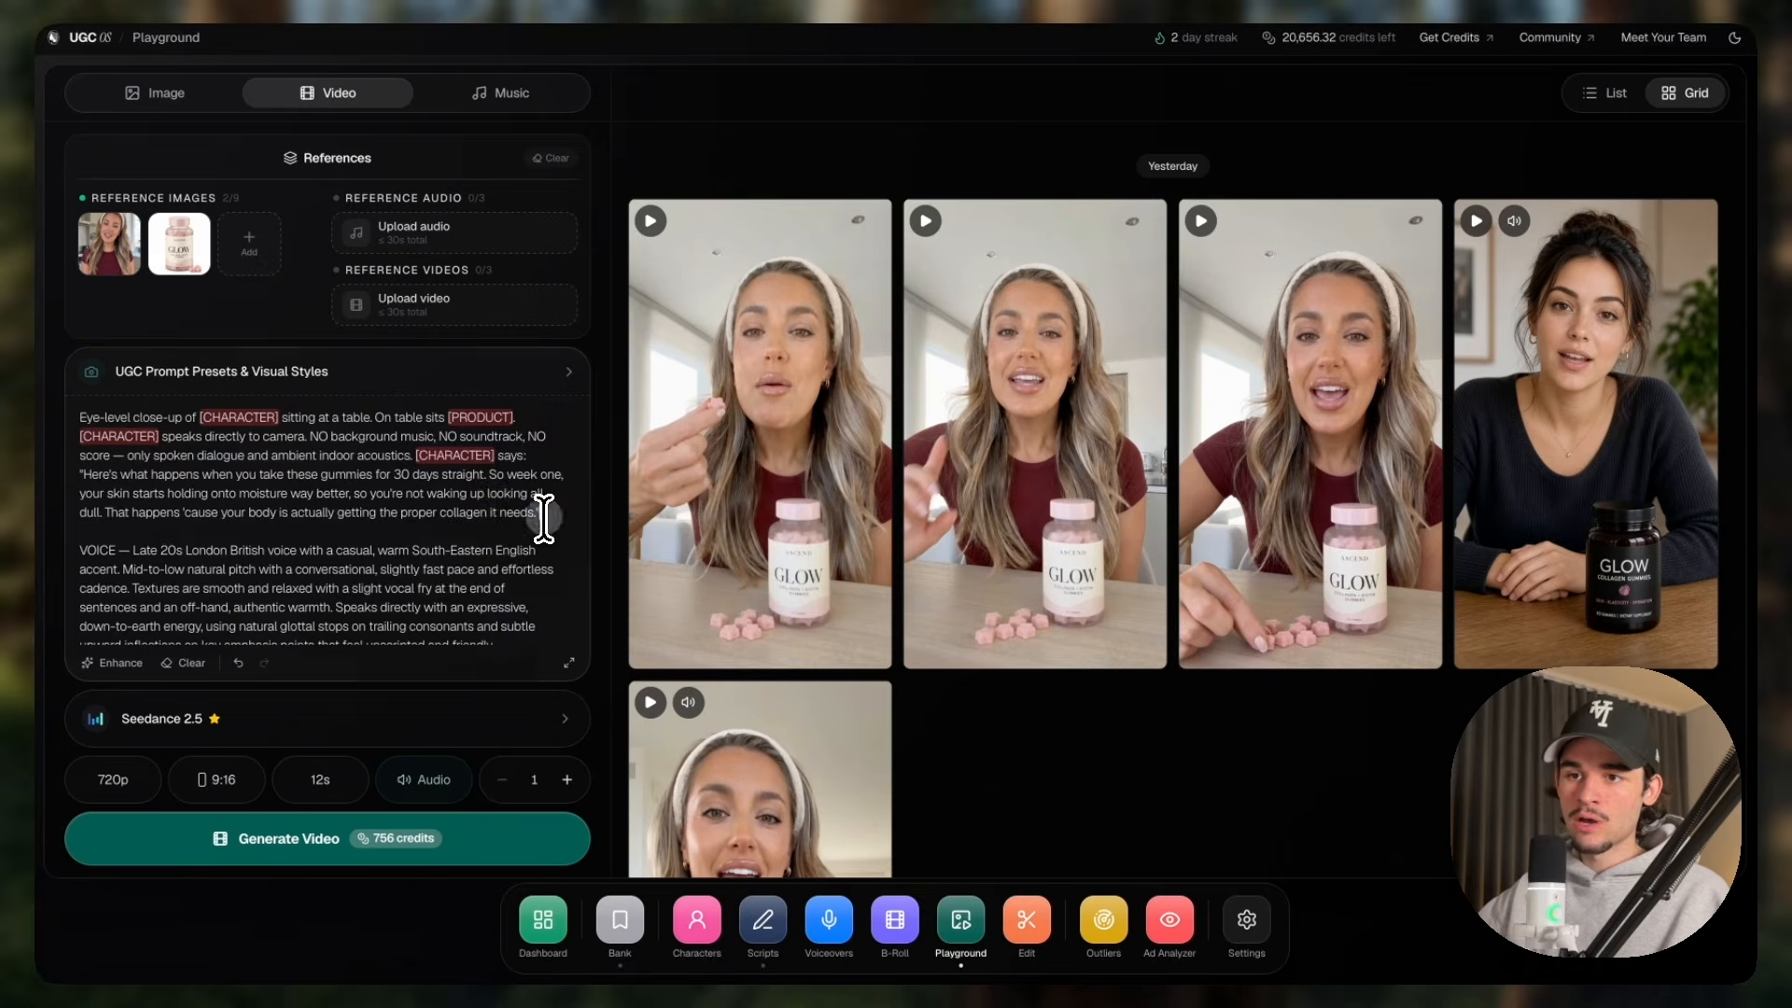
left_click_drag(541, 513, 89, 408)
key("ctrl+v")
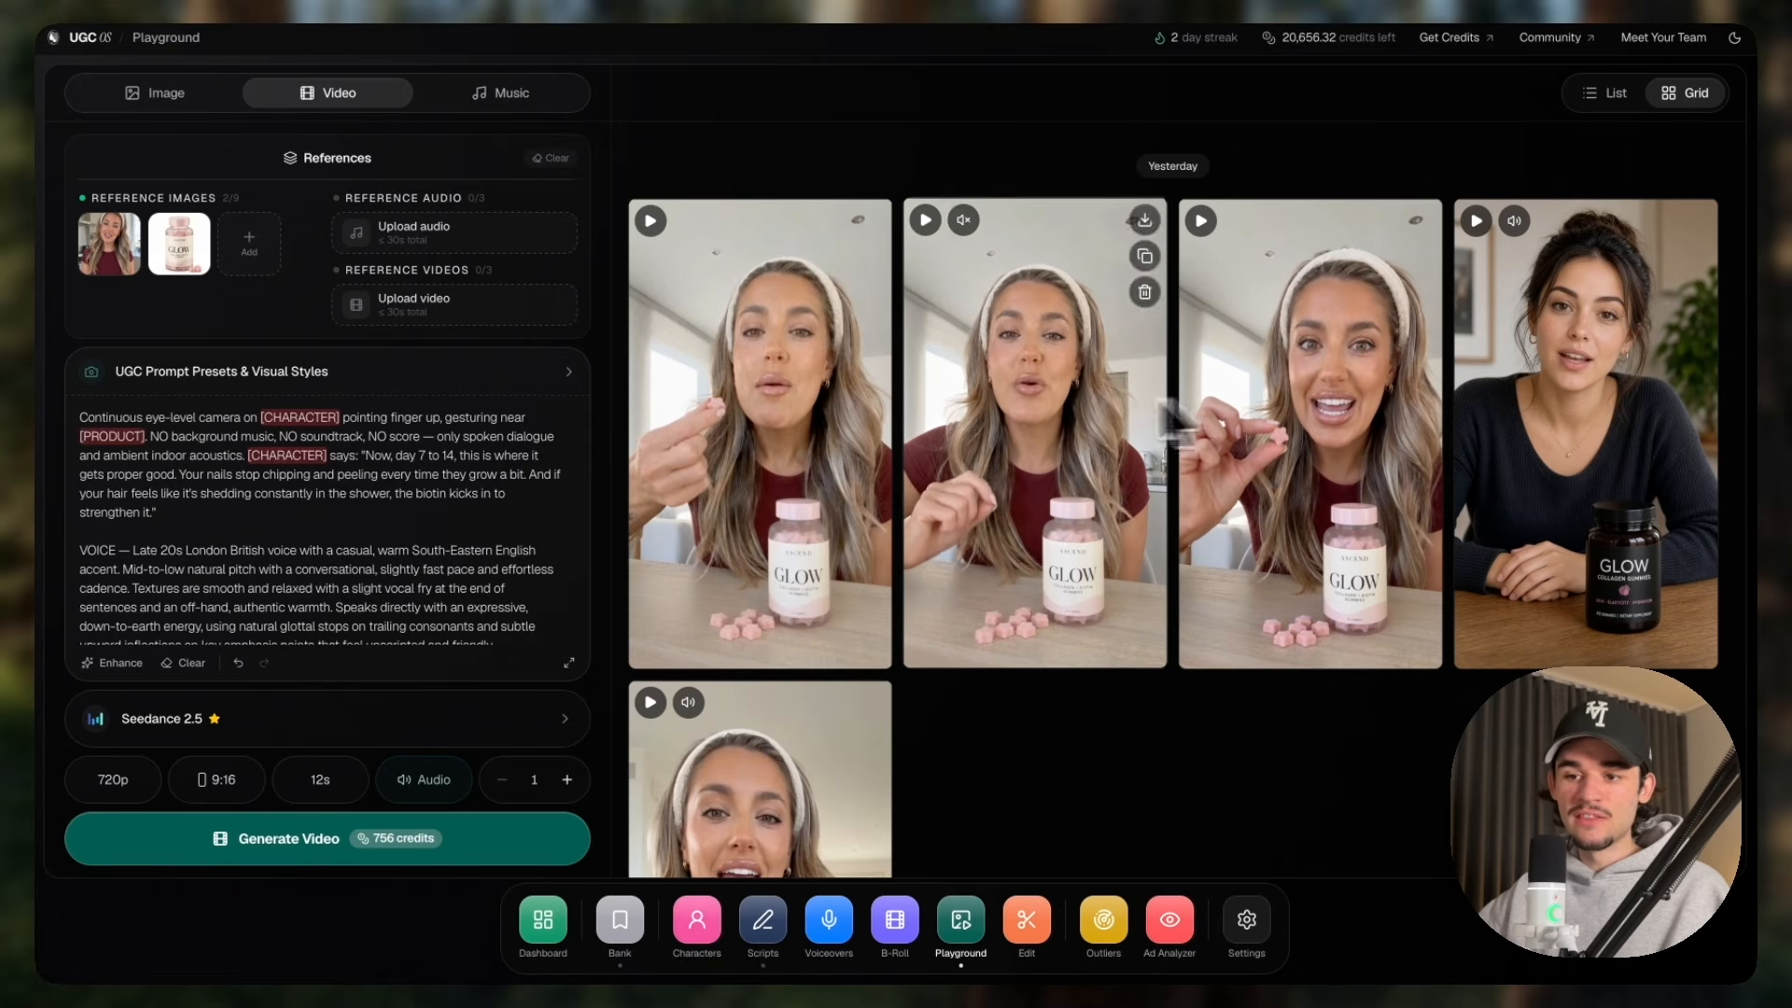
Save the first frame of the finished Scene 1 Glow video to the bank.
left_click(747, 381)
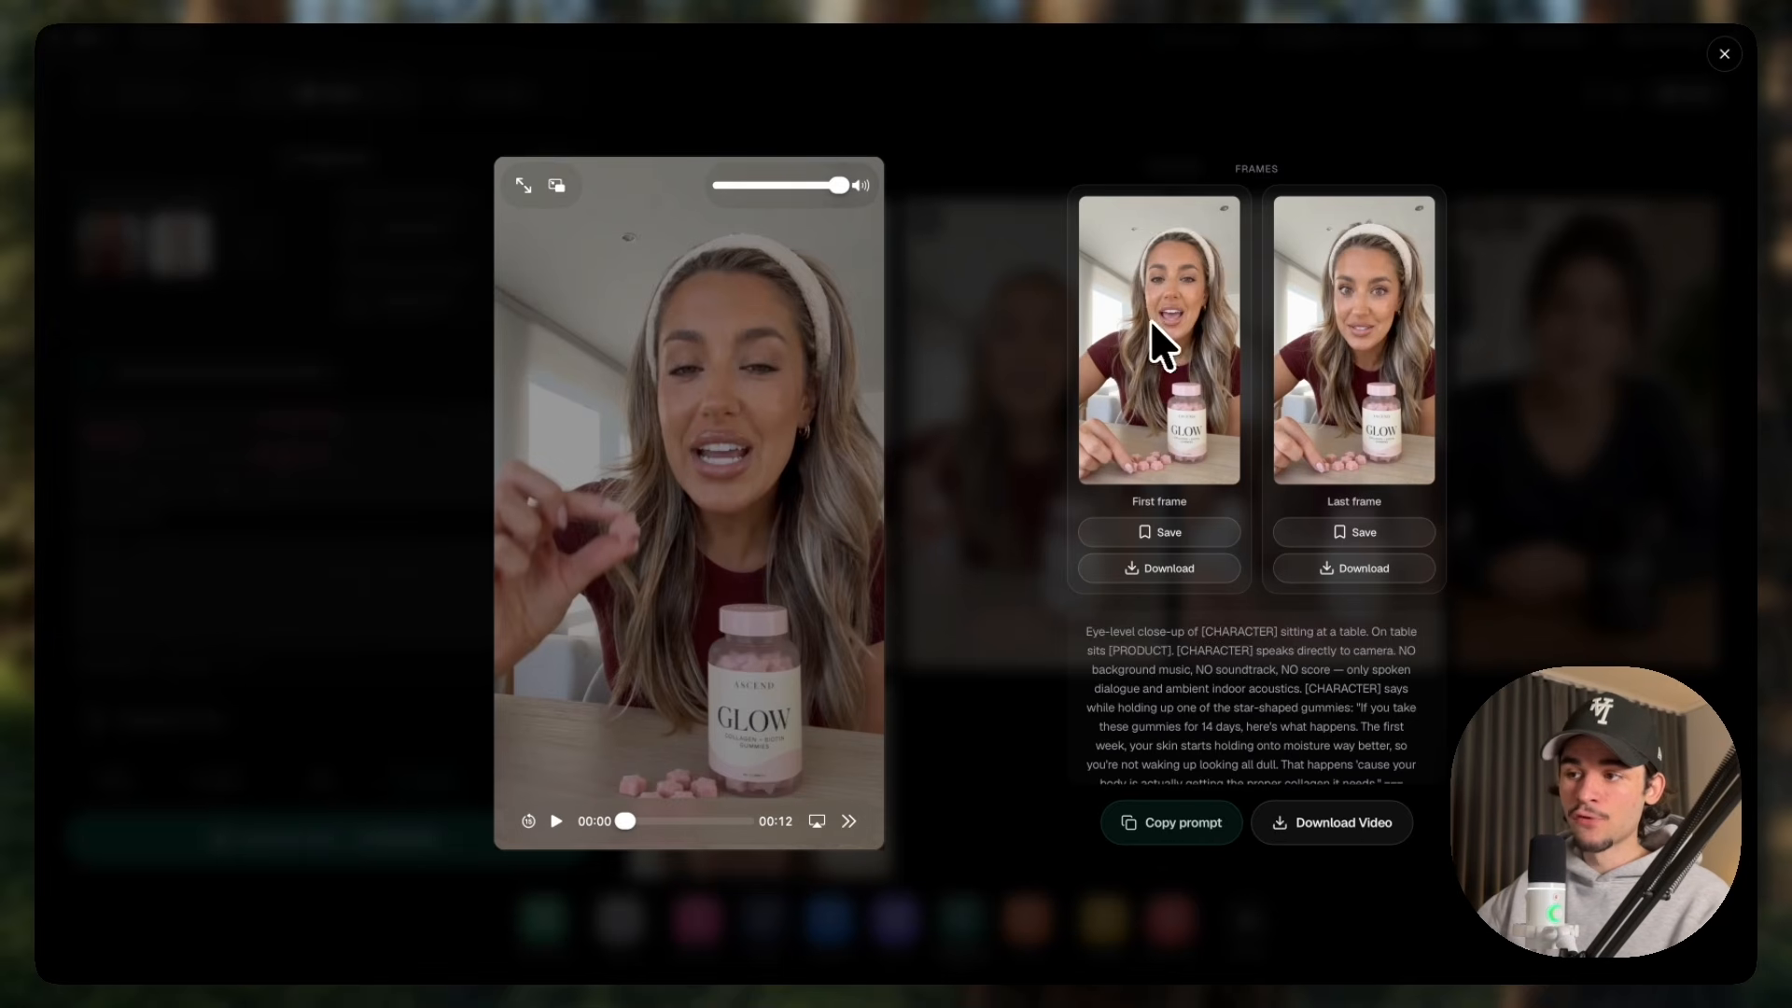
left_click(1167, 531)
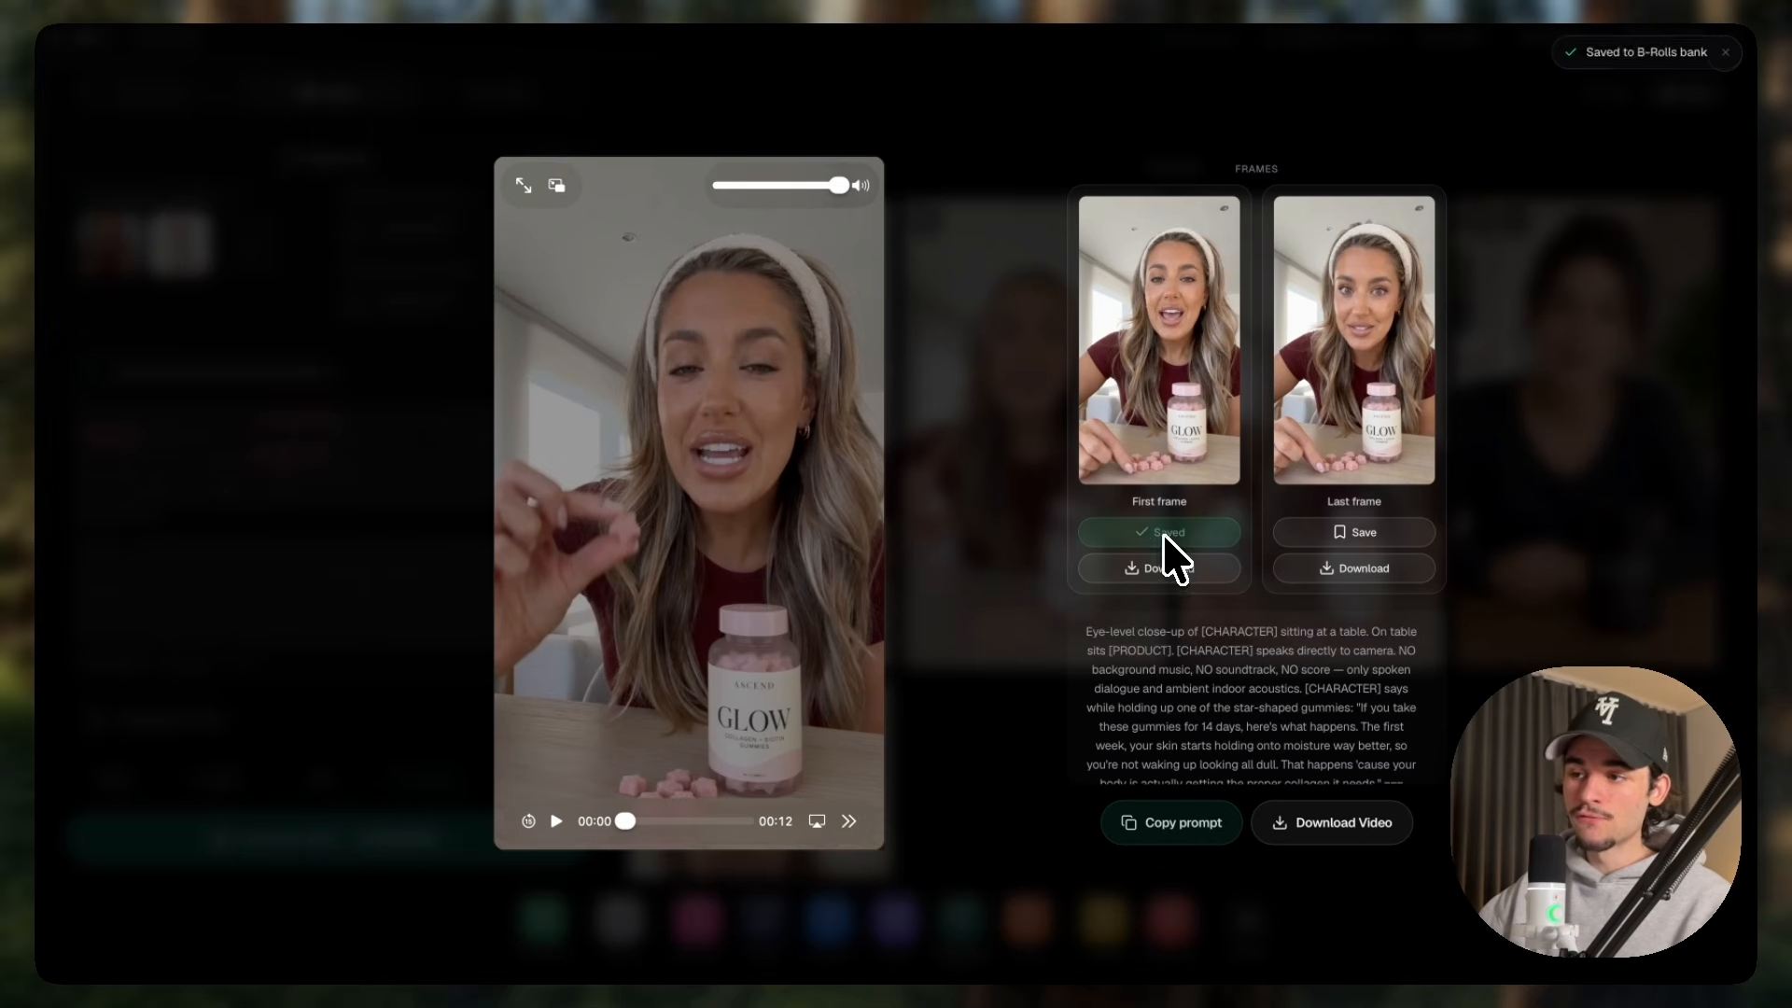
left_click(1574, 425)
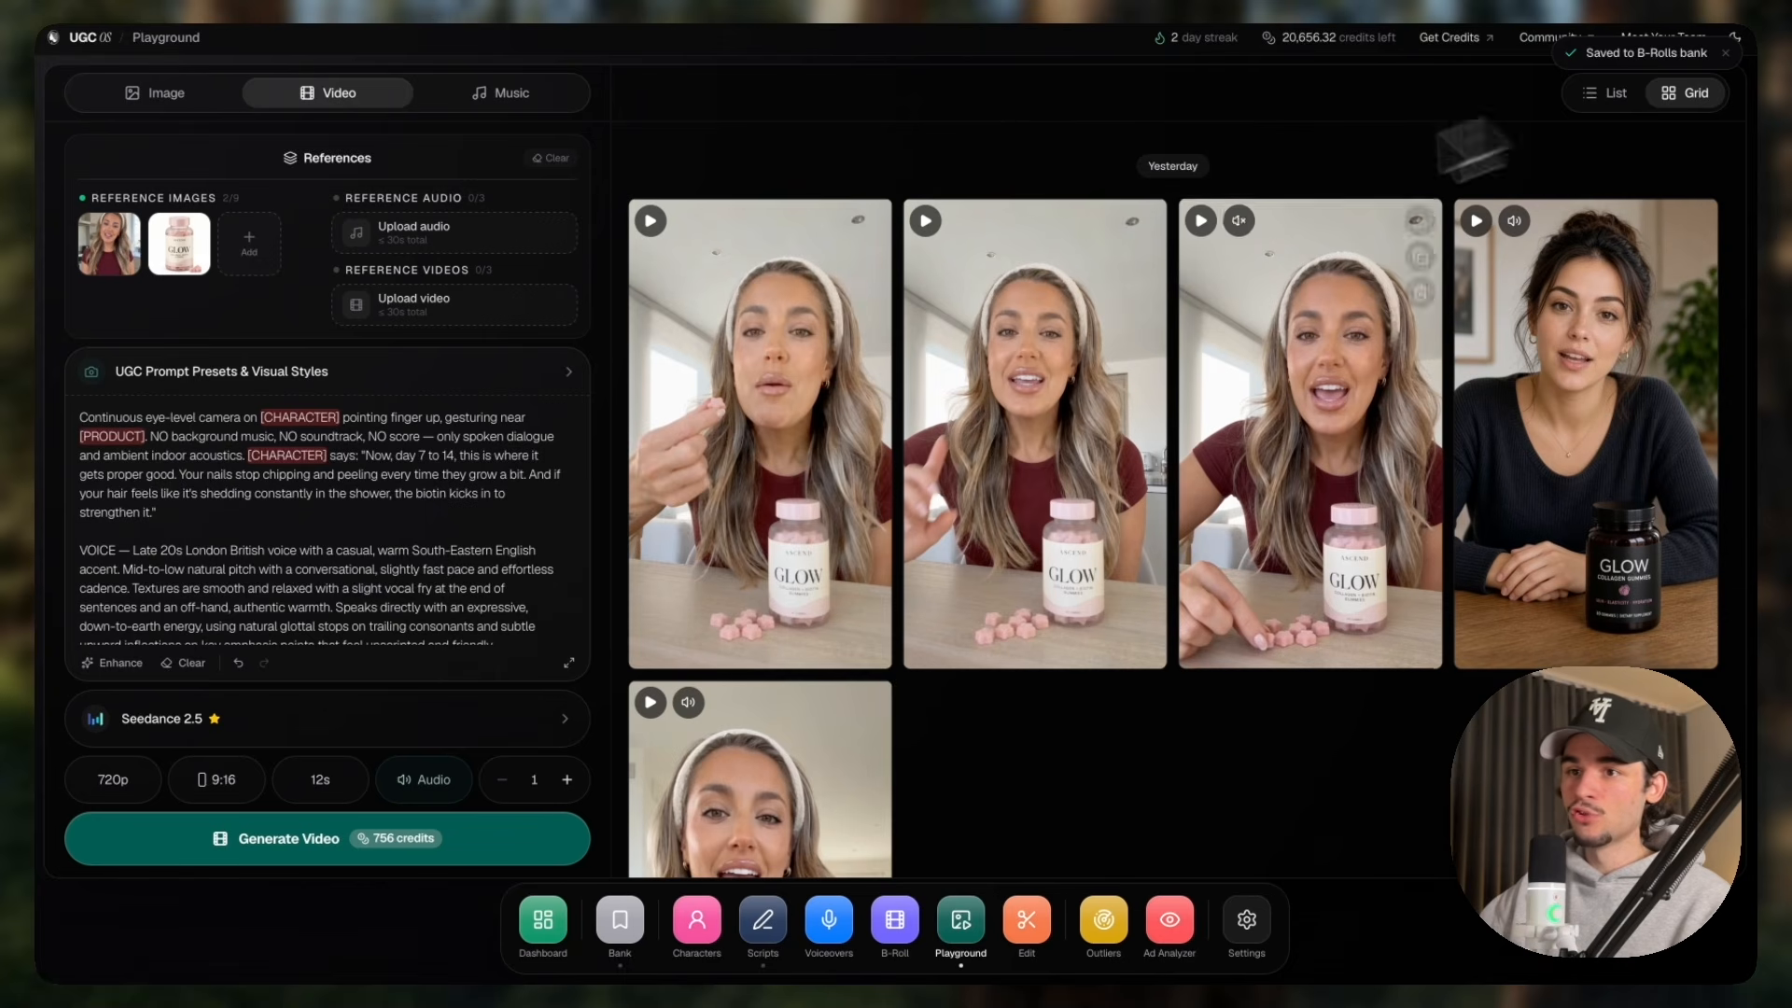
Add today's saved first frame from the bank's B-Rolls as the third reference image.
left_click(250, 262)
left_click(271, 342)
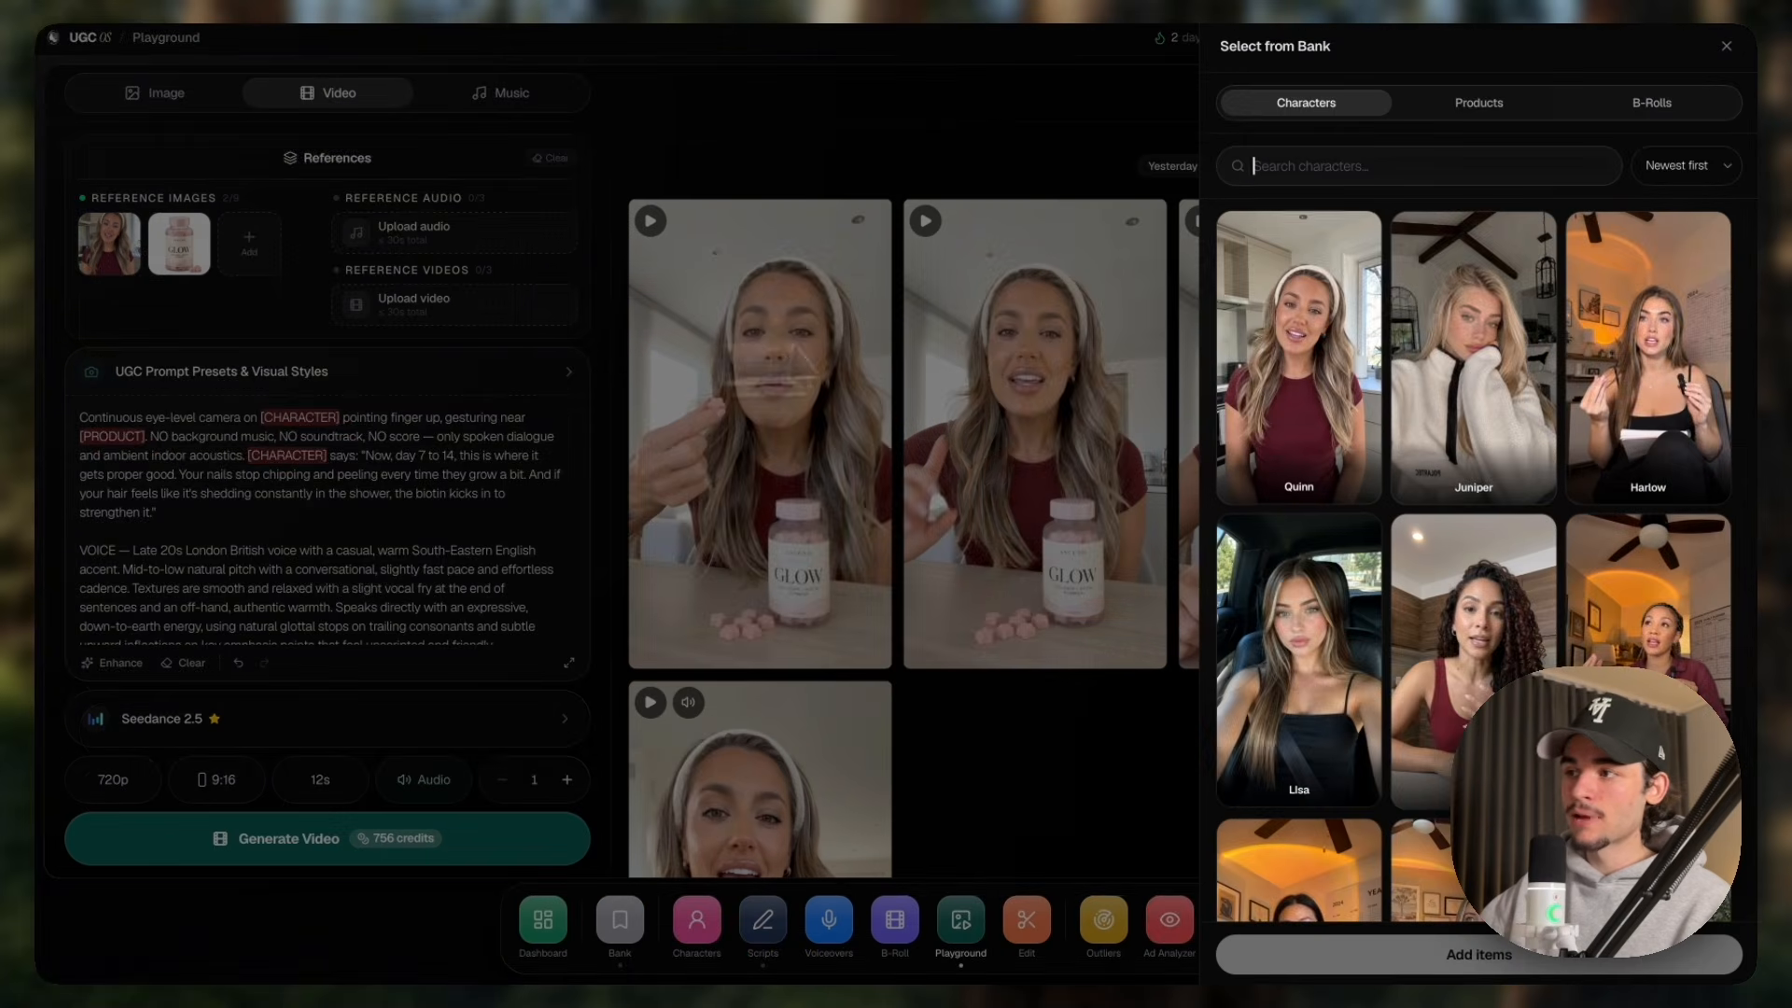
left_click(597, 366)
left_click(249, 244)
left_click(278, 336)
left_click(1652, 105)
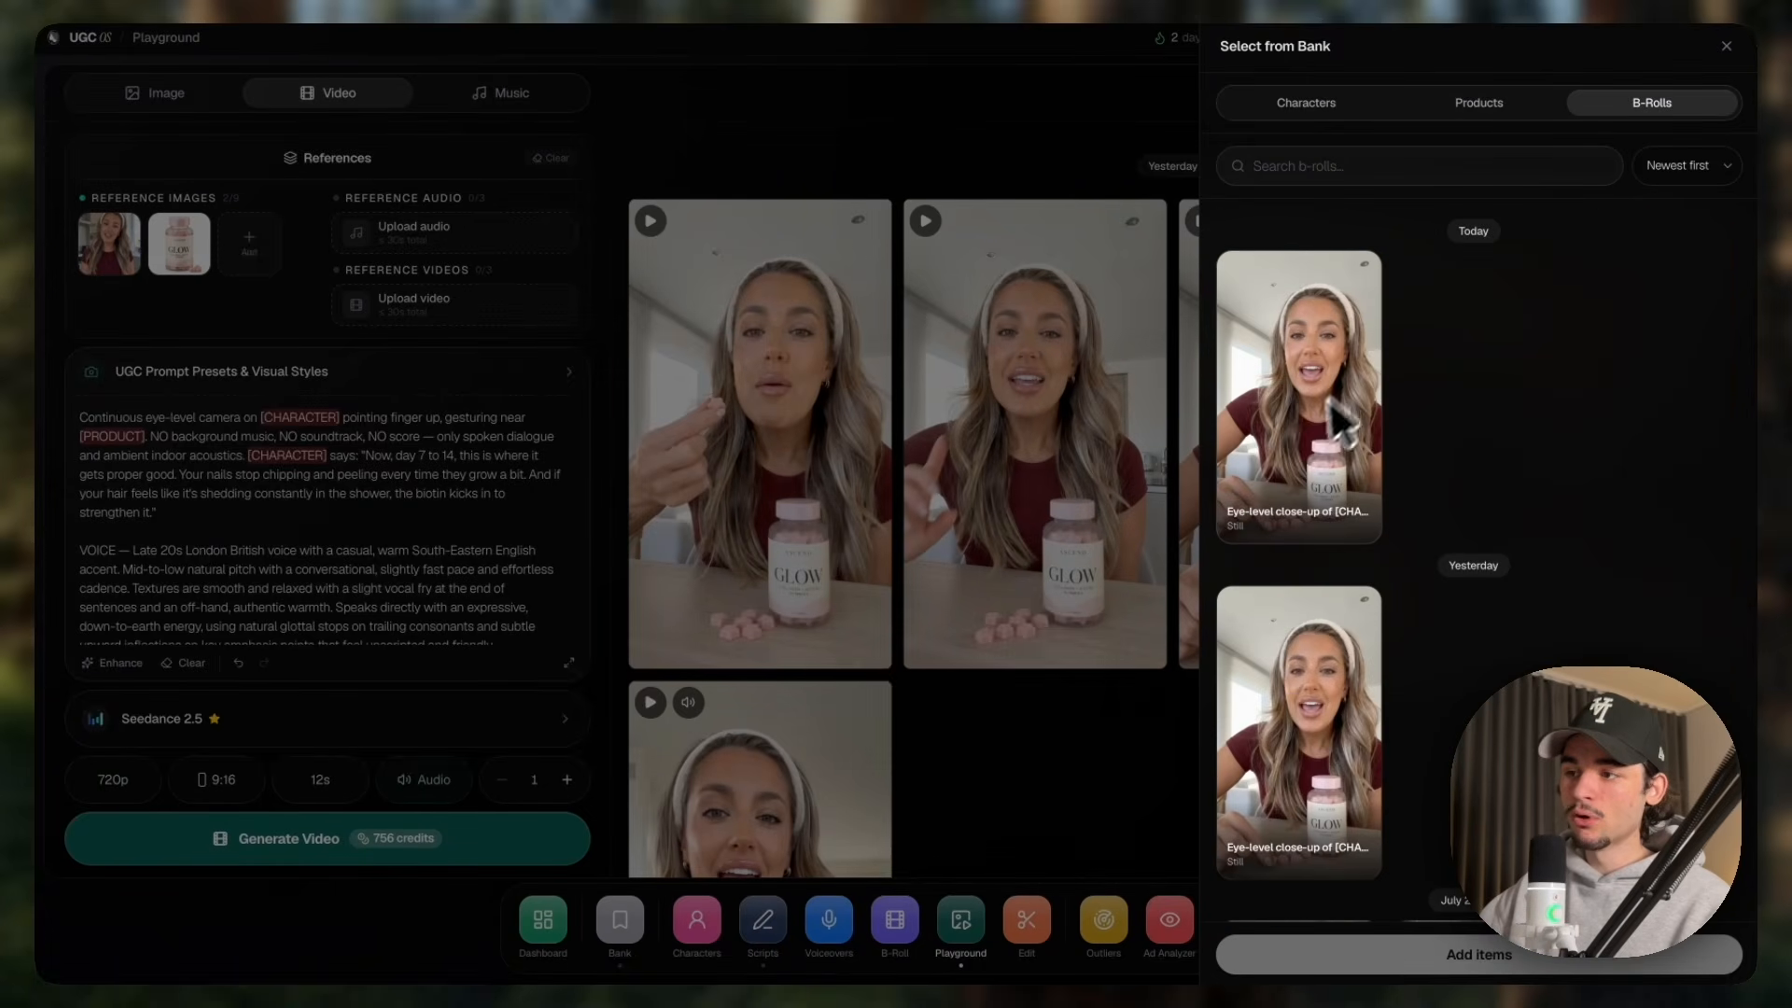
left_click(1312, 422)
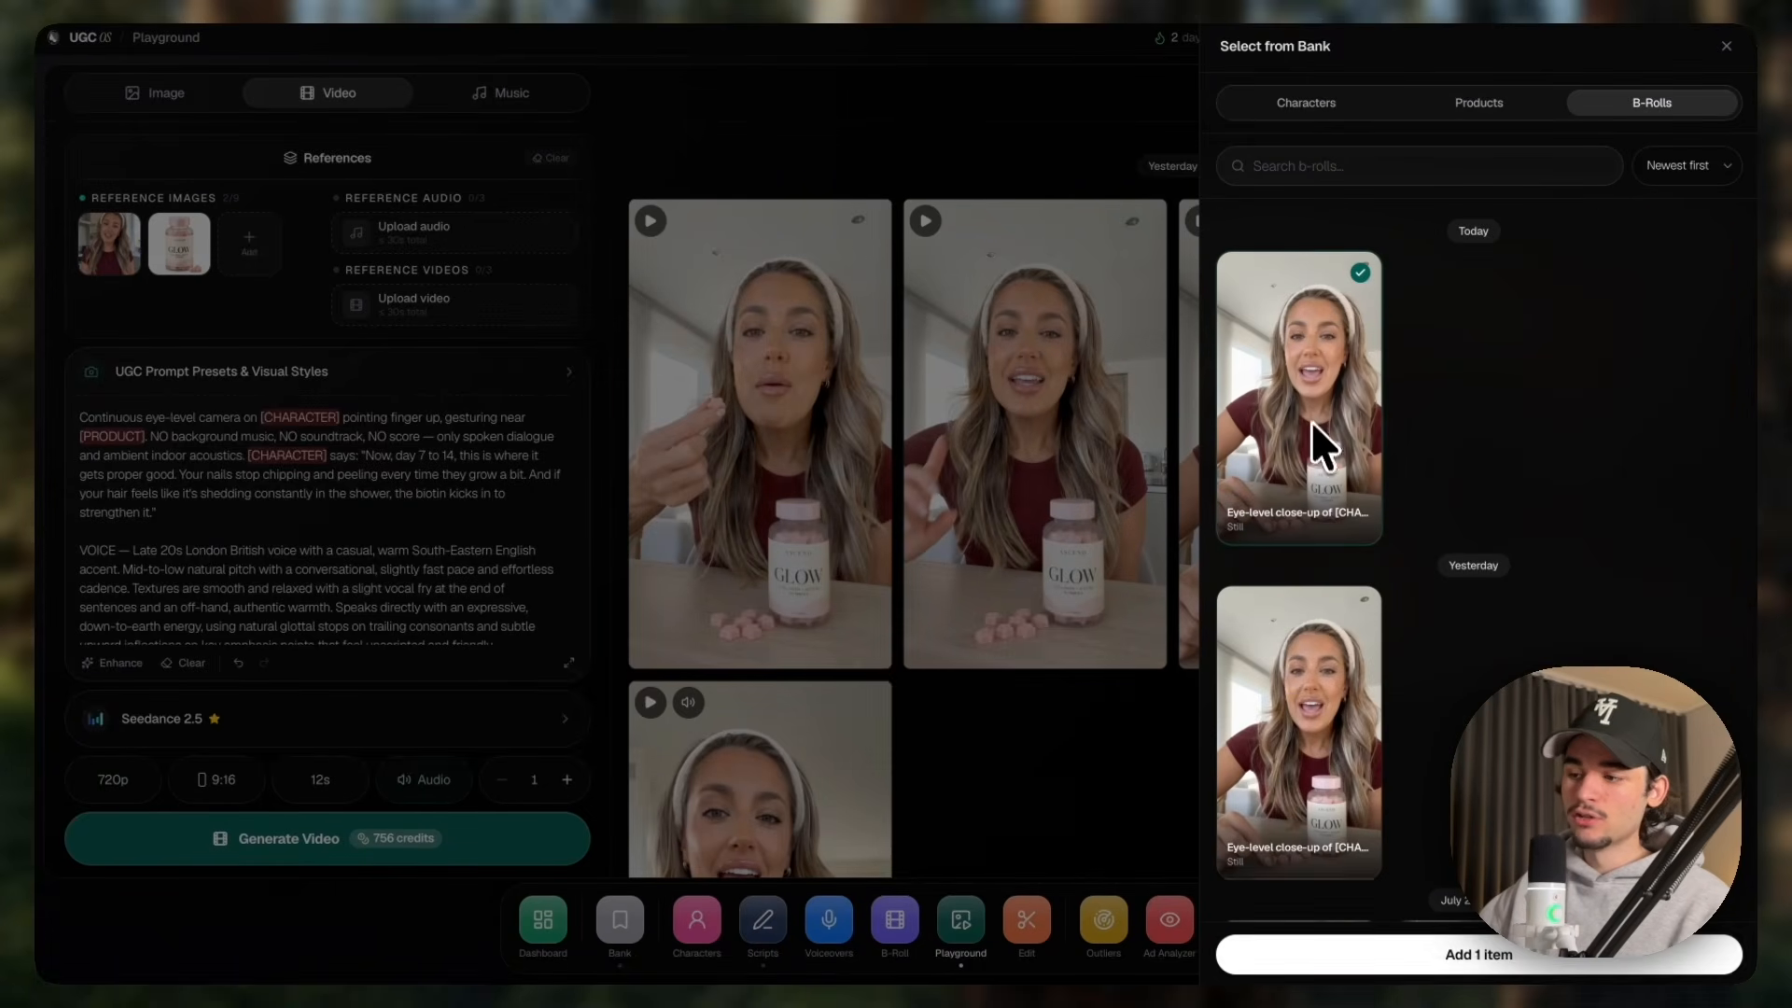
left_click(1384, 959)
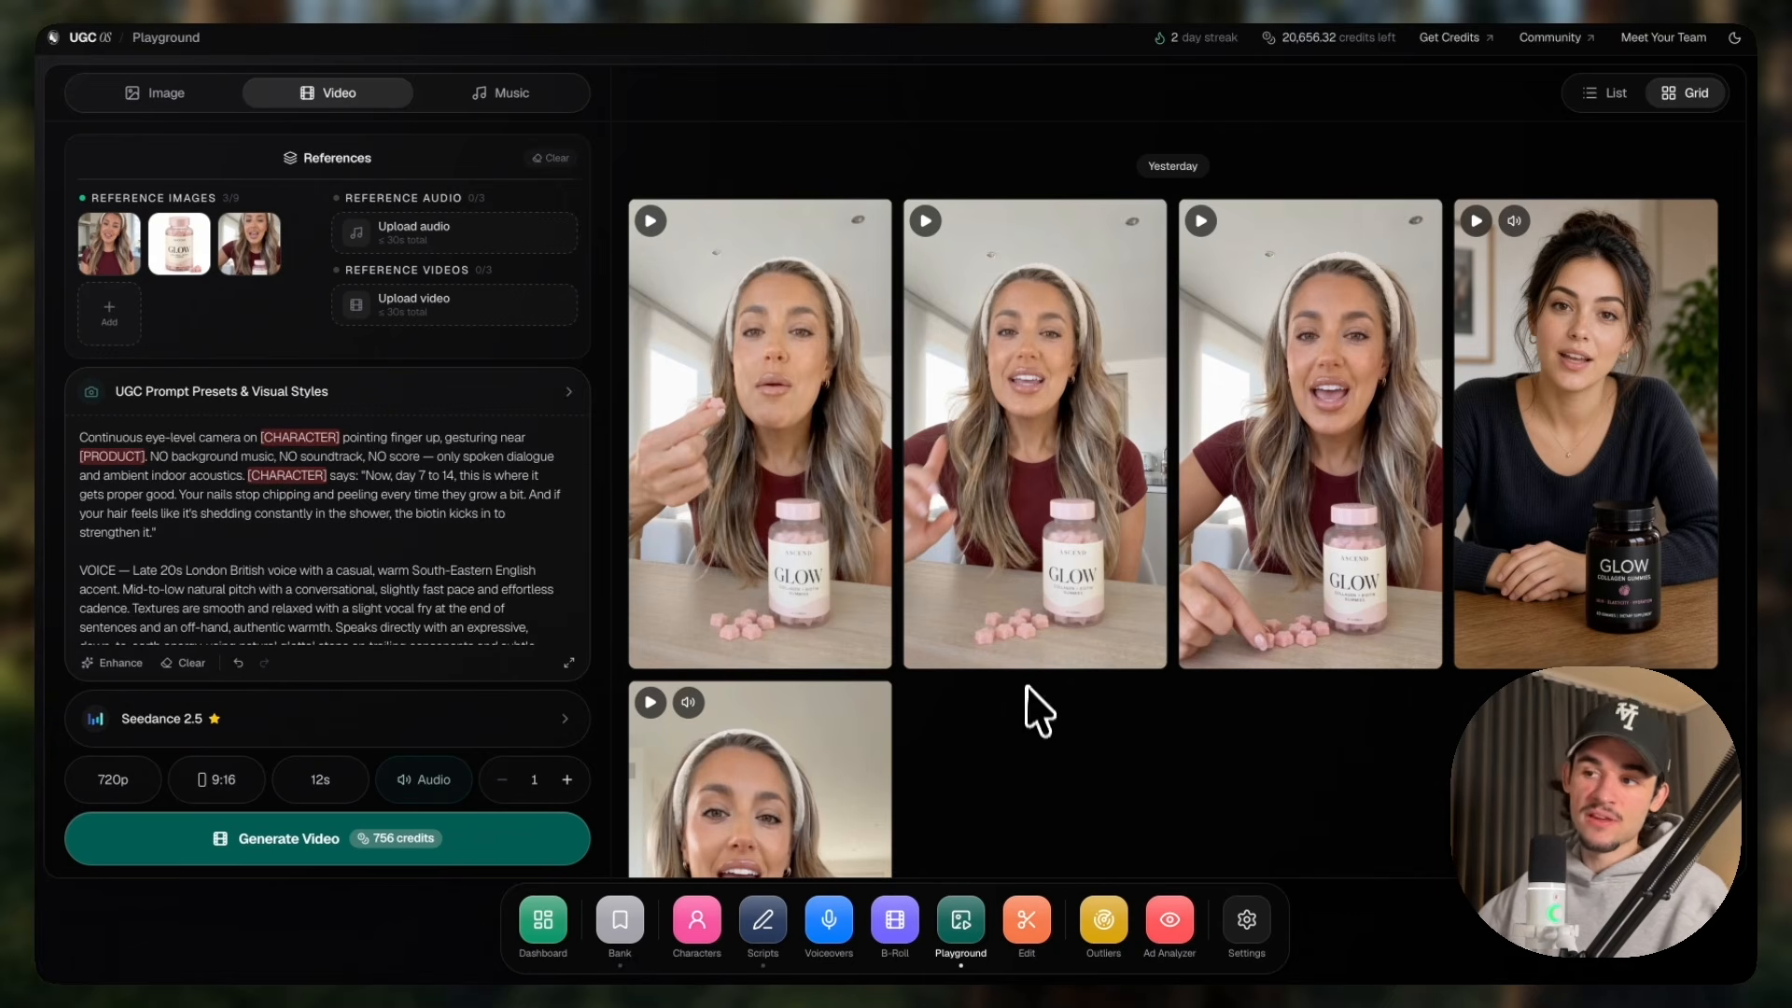
Play the finished Scene 2 video of the character pointing a finger up beside the Glow bottle.
left_click(999, 448)
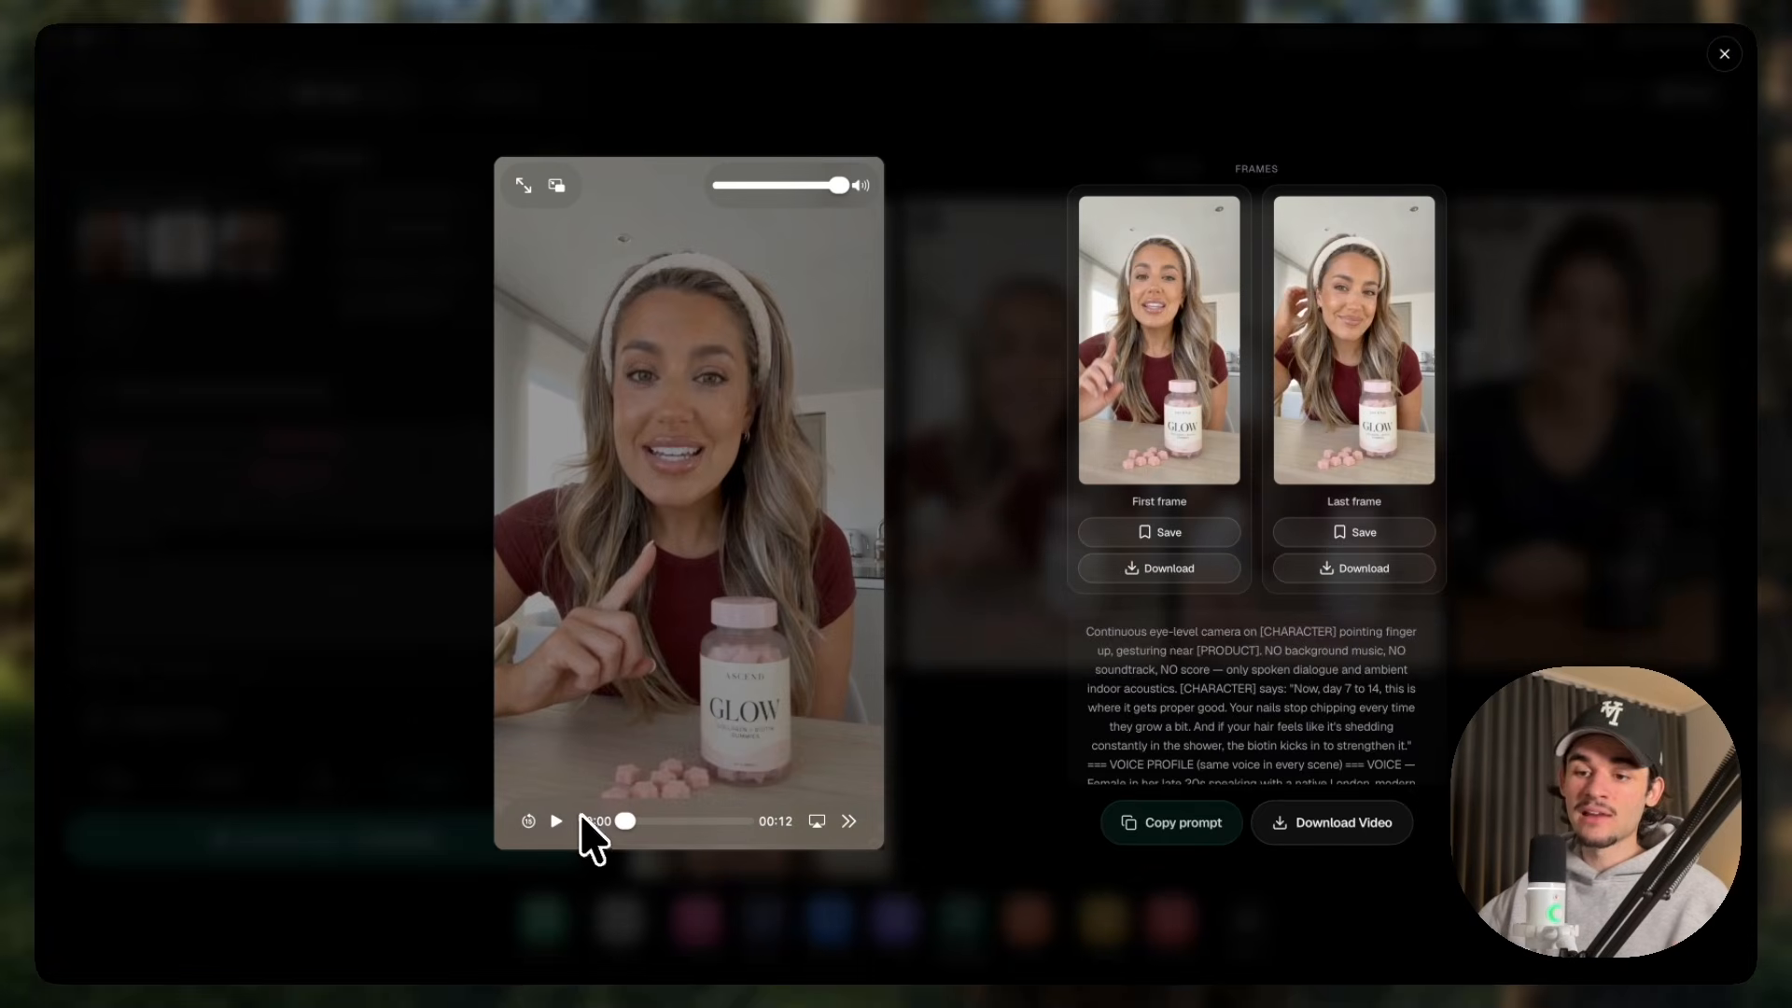
left_click(558, 822)
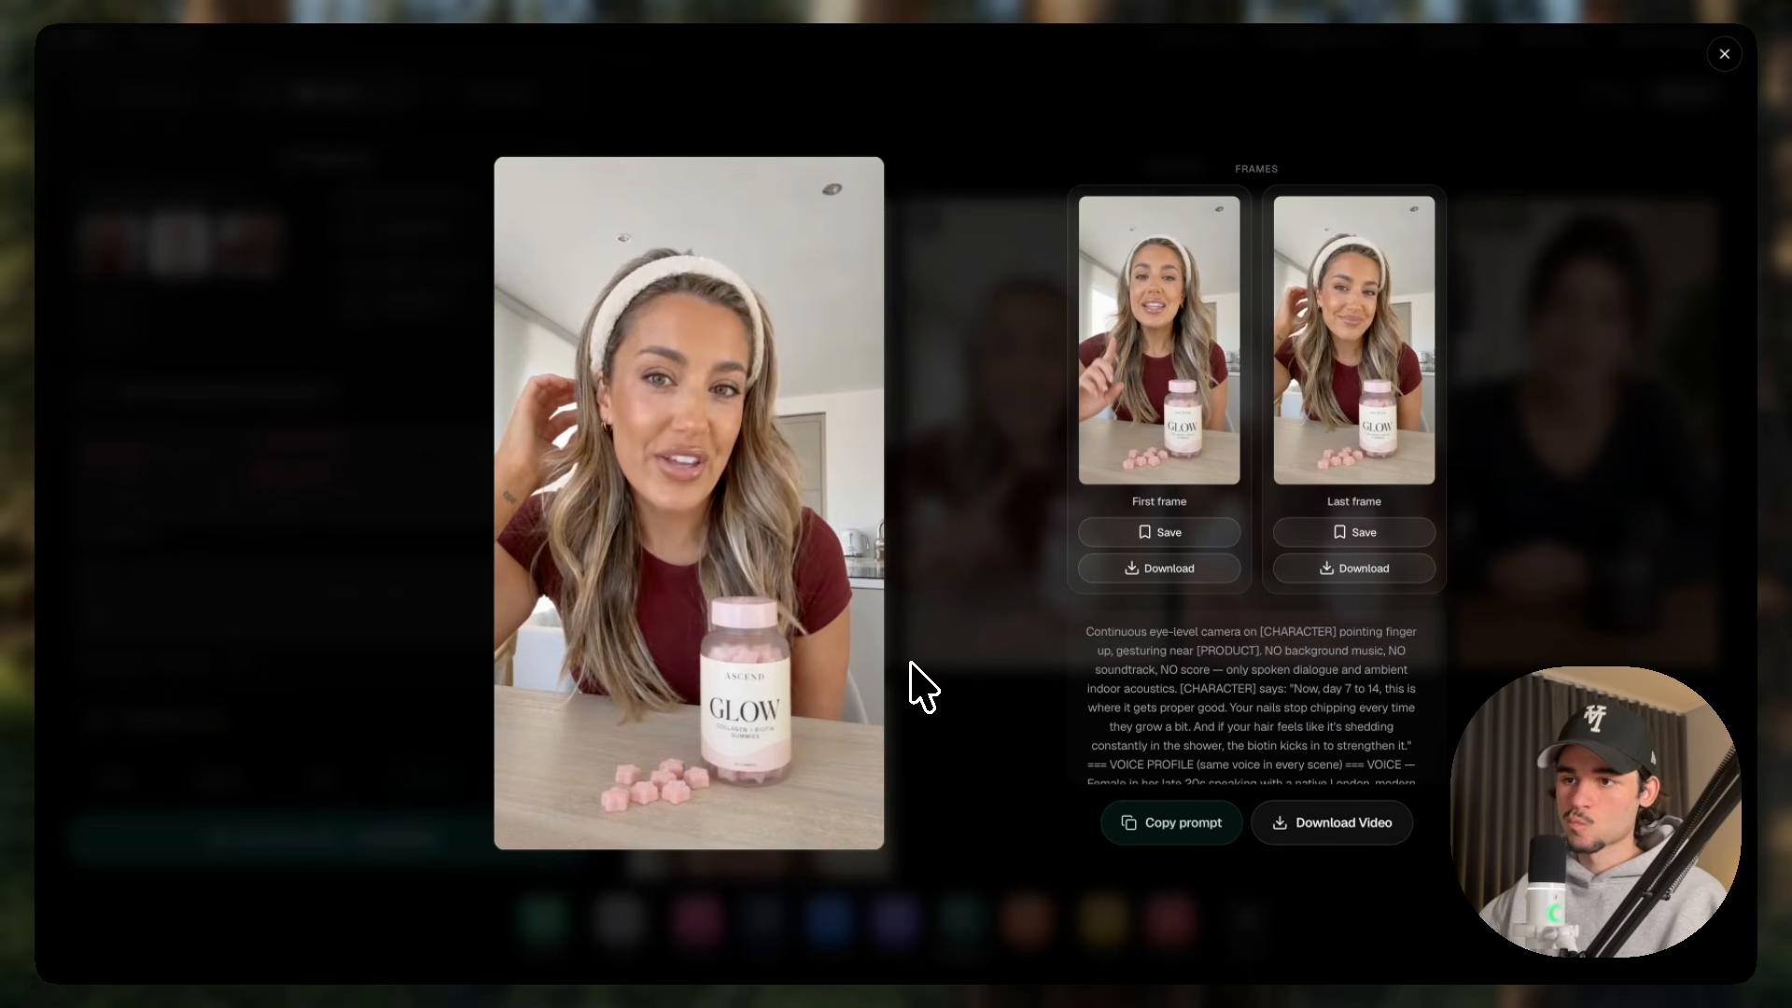
key("Escape")
Replace the Scene 2 text in the video prompt with Scene 3 copied from Scripts, keeping the voice profile below it.
left_click(771, 893)
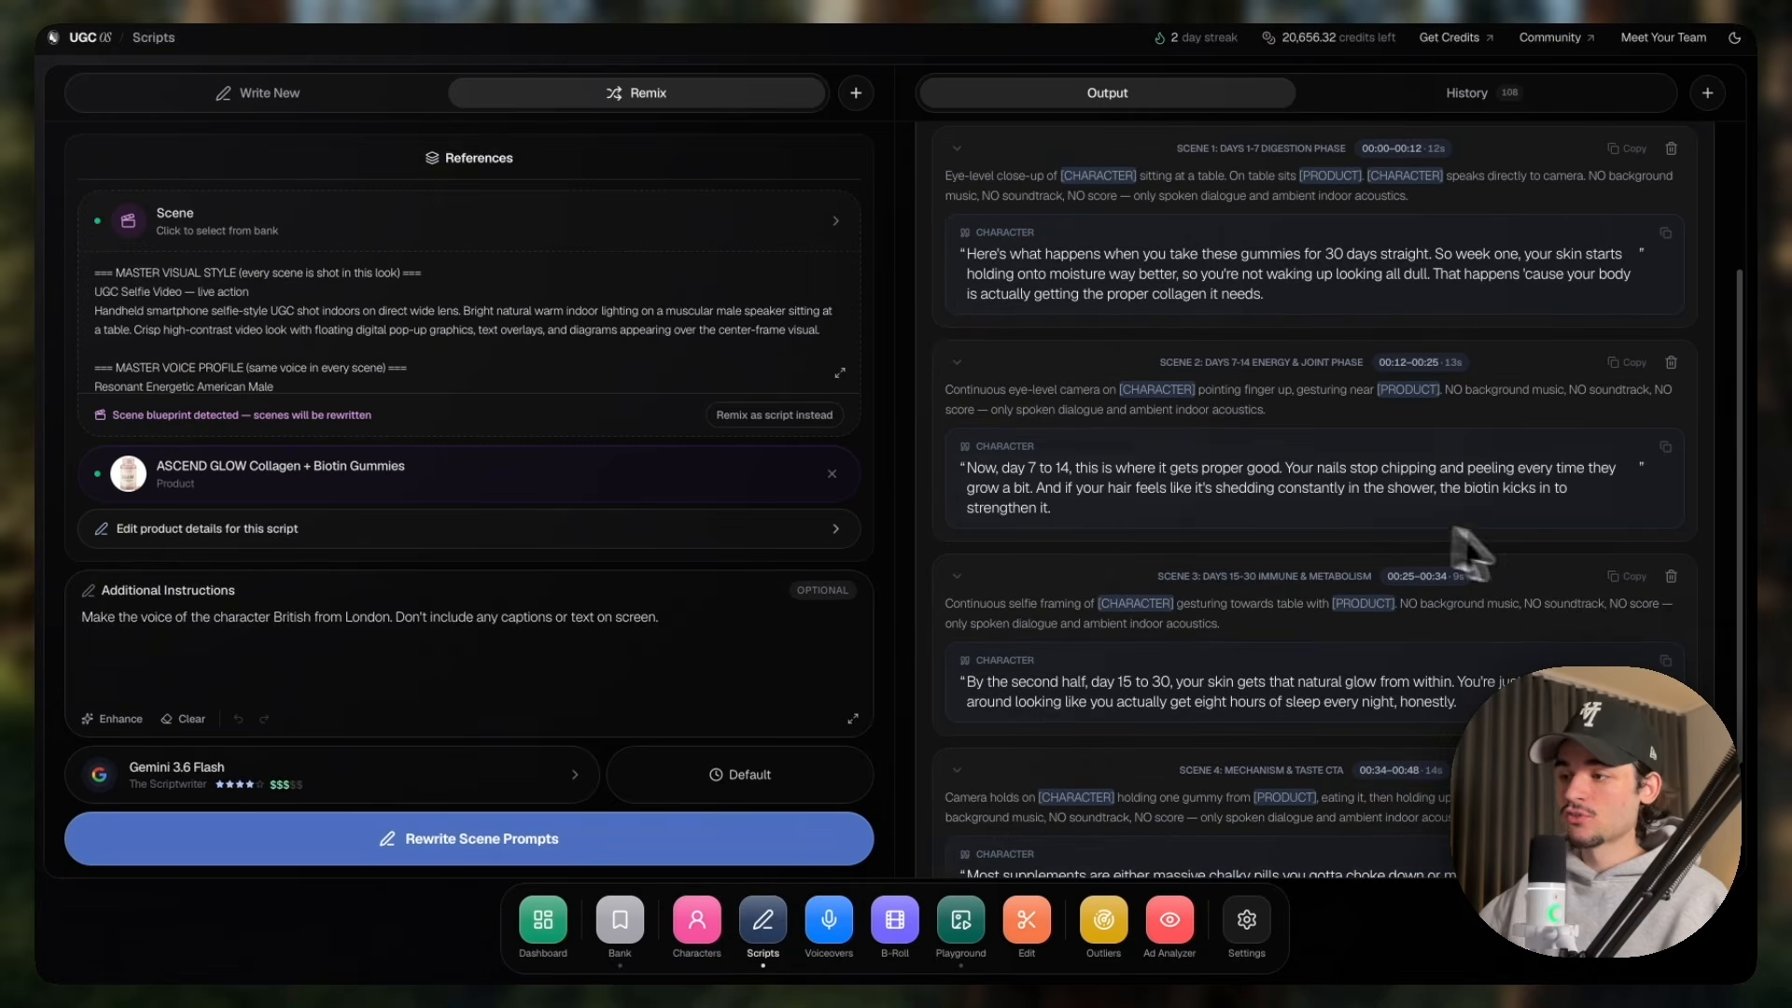
left_click(1619, 576)
left_click(960, 925)
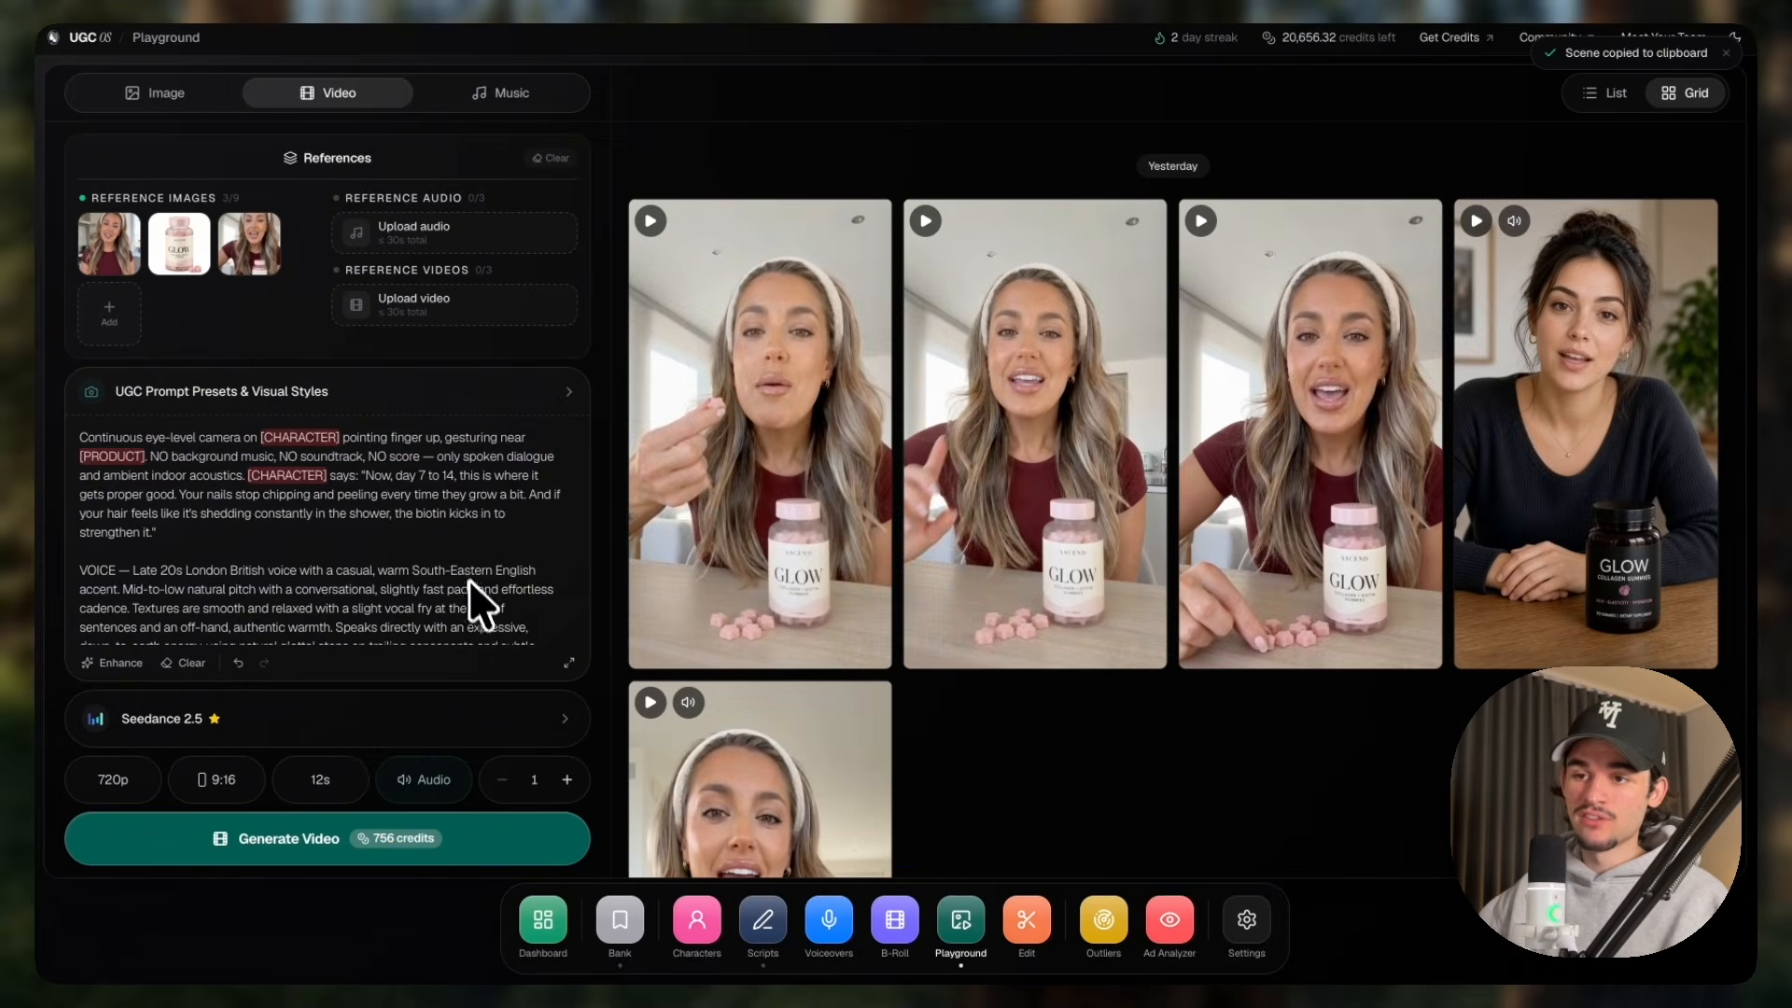
left_click_drag(280, 552, 35, 427)
key("ctrl+v")
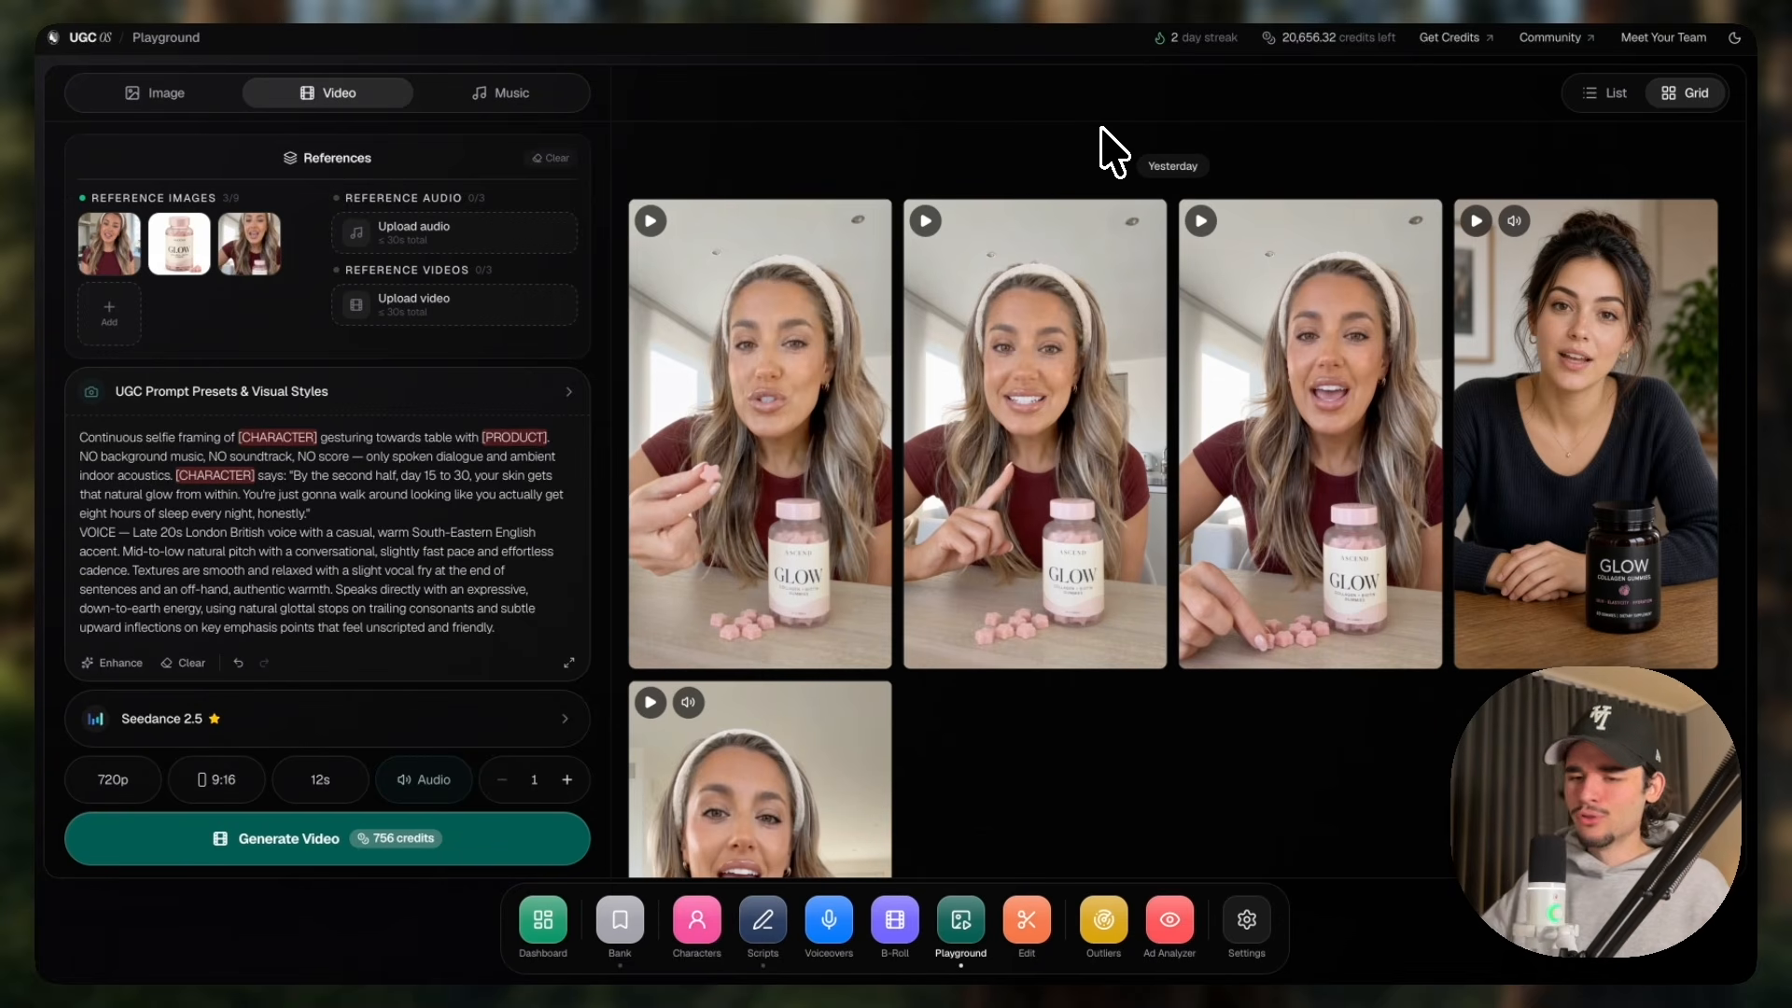
left_click(1032, 923)
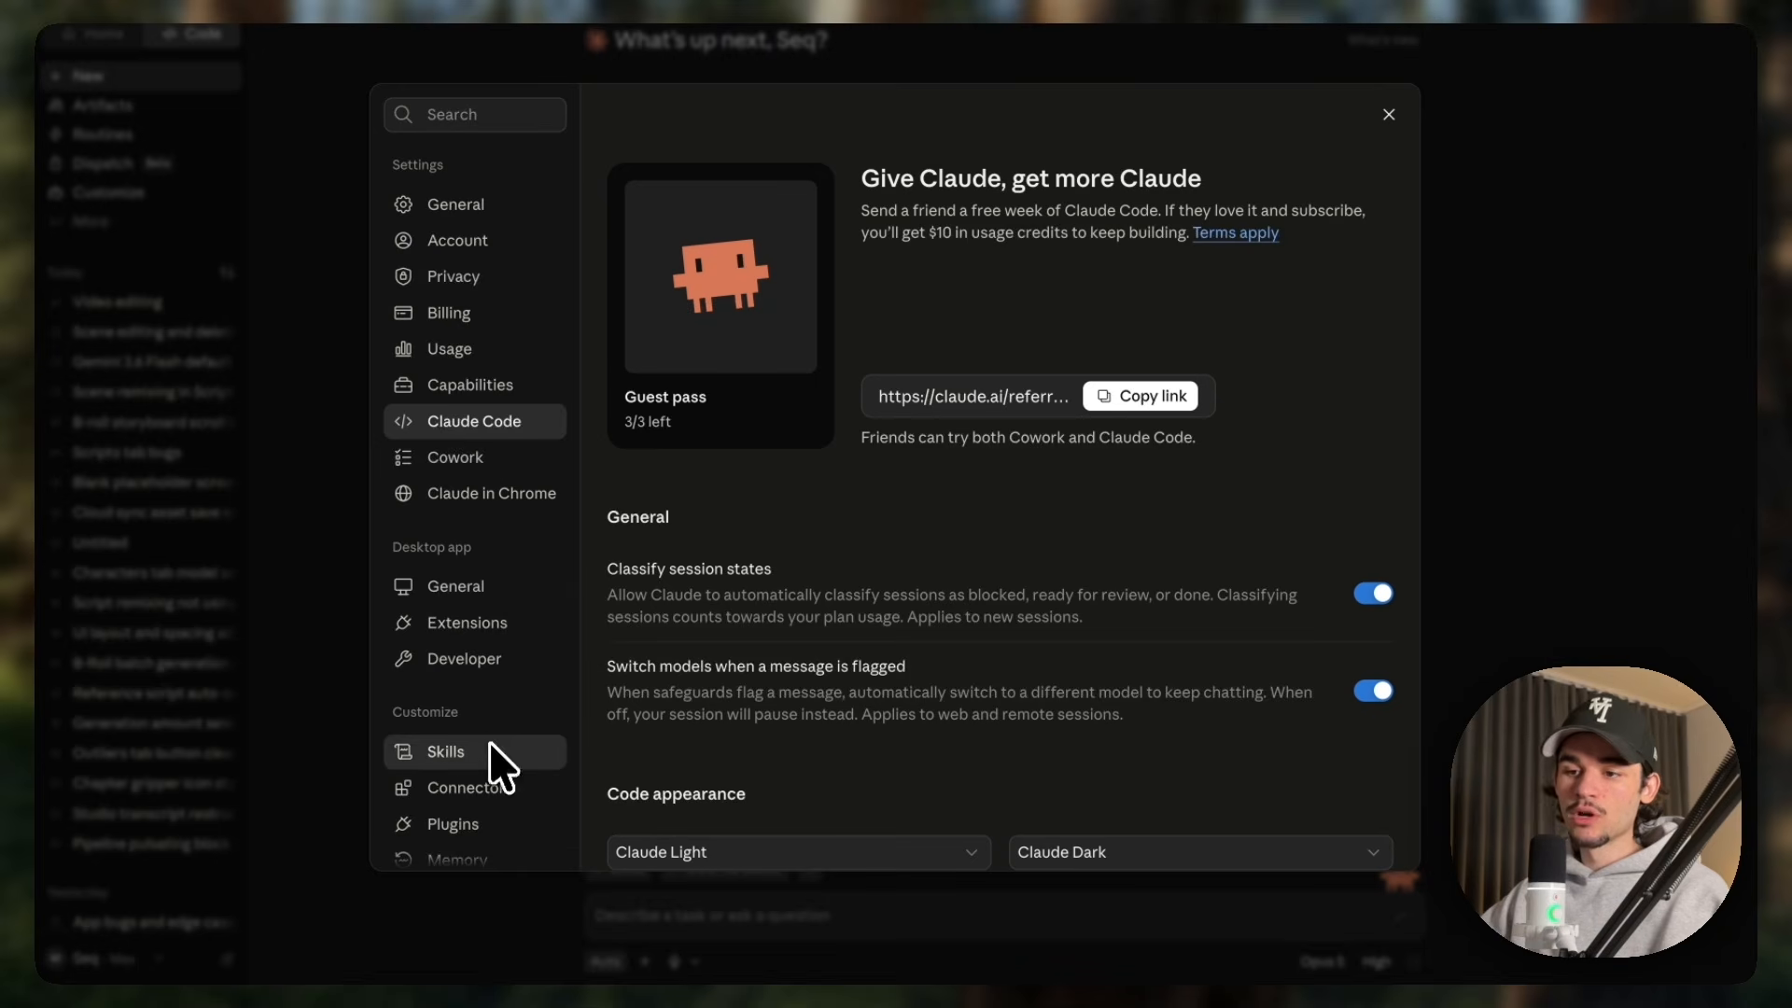
Try to upload the video-editor skill file to Claude's skills, dismiss the replacement of the existing skill, and close the settings.
left_click(491, 749)
left_click(1313, 114)
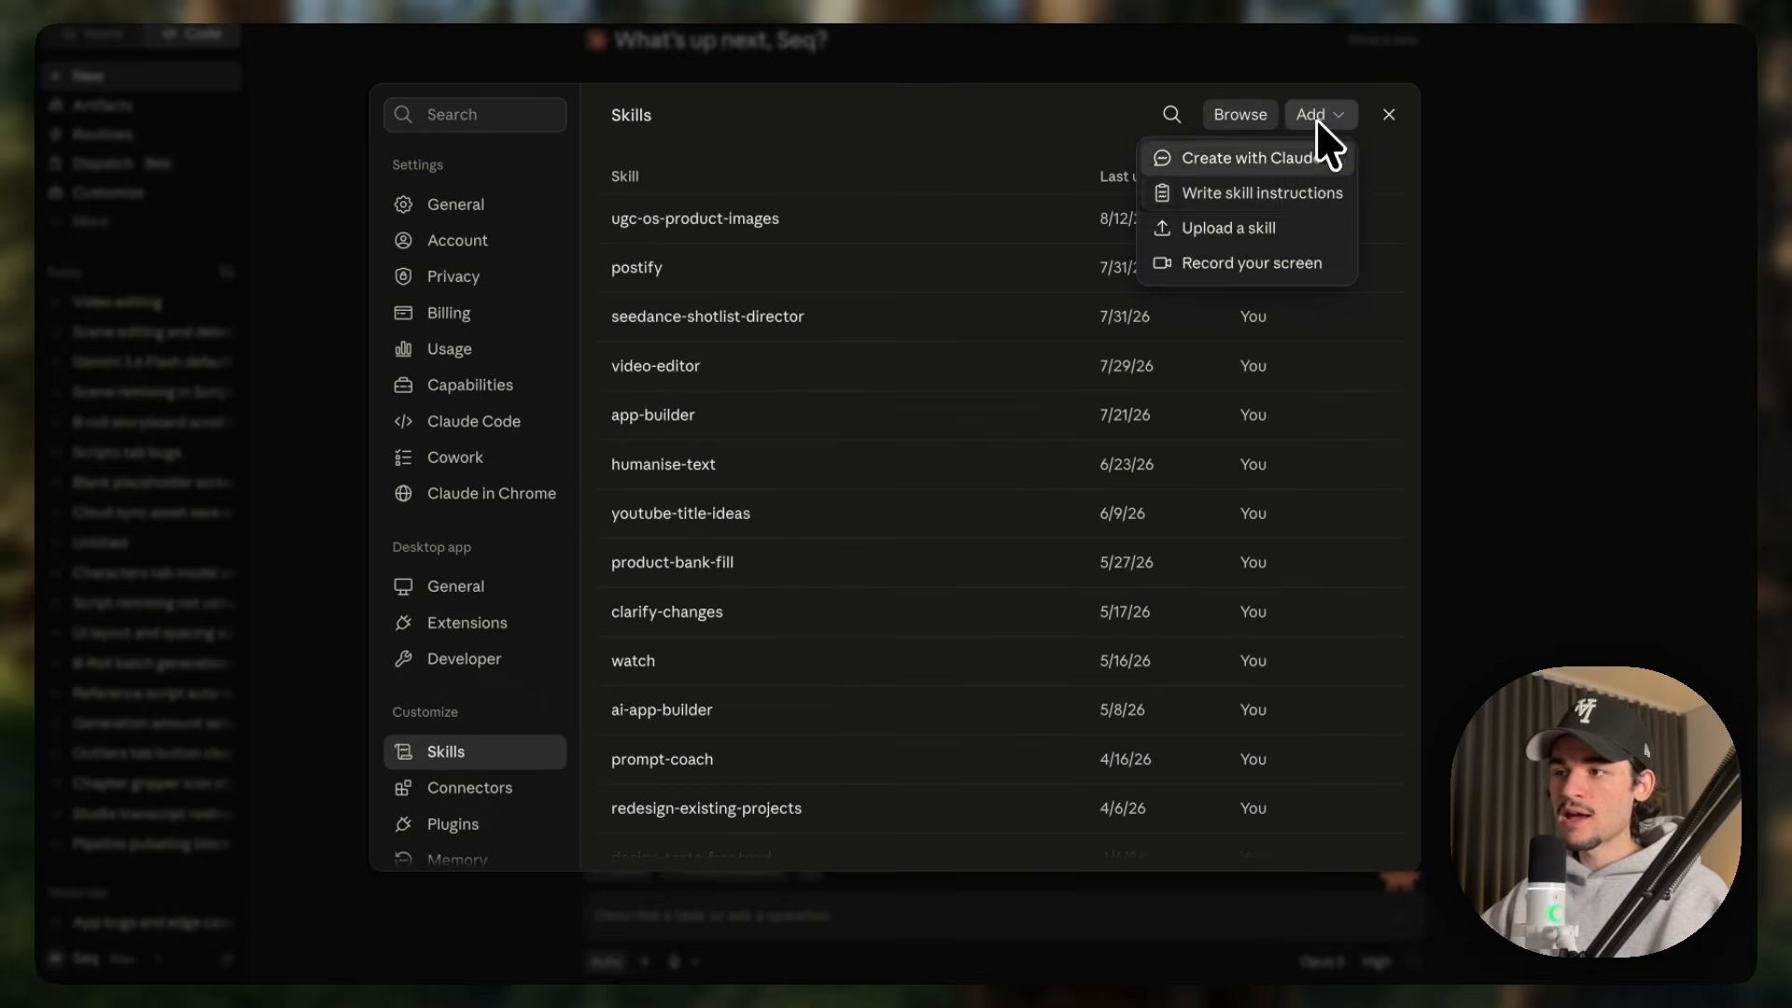
left_click(1275, 226)
left_click_drag(1006, 995, 943, 476)
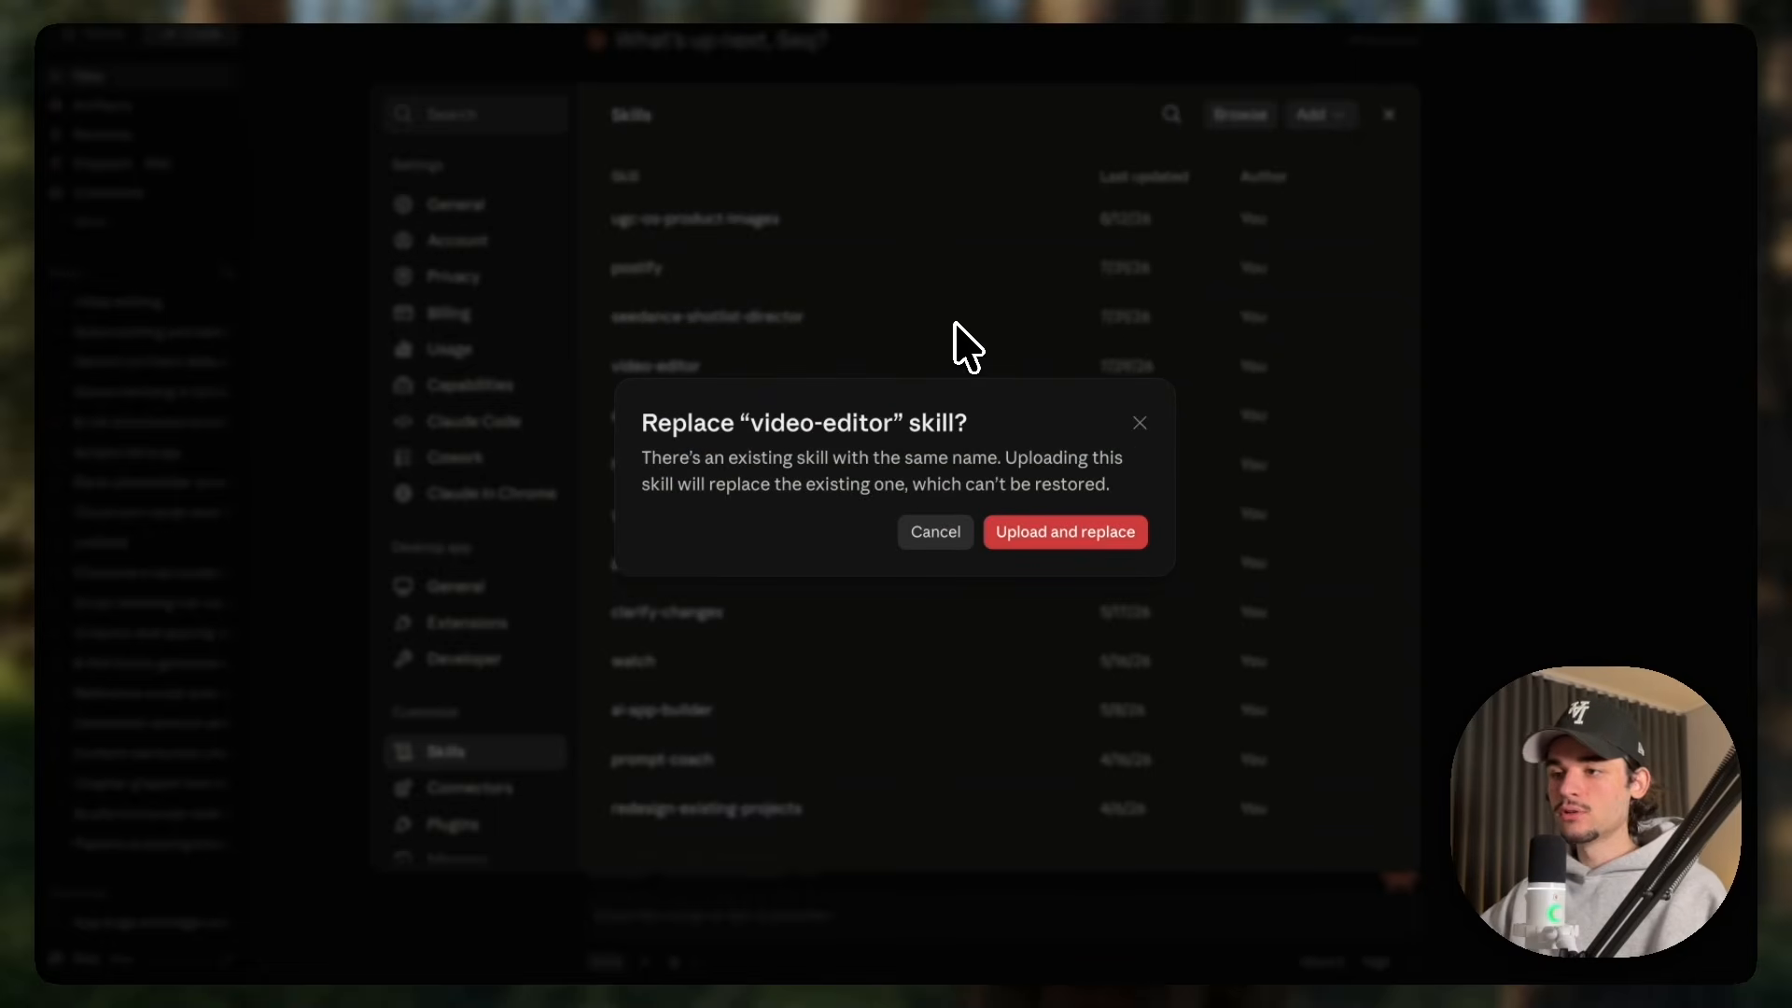
left_click(1139, 422)
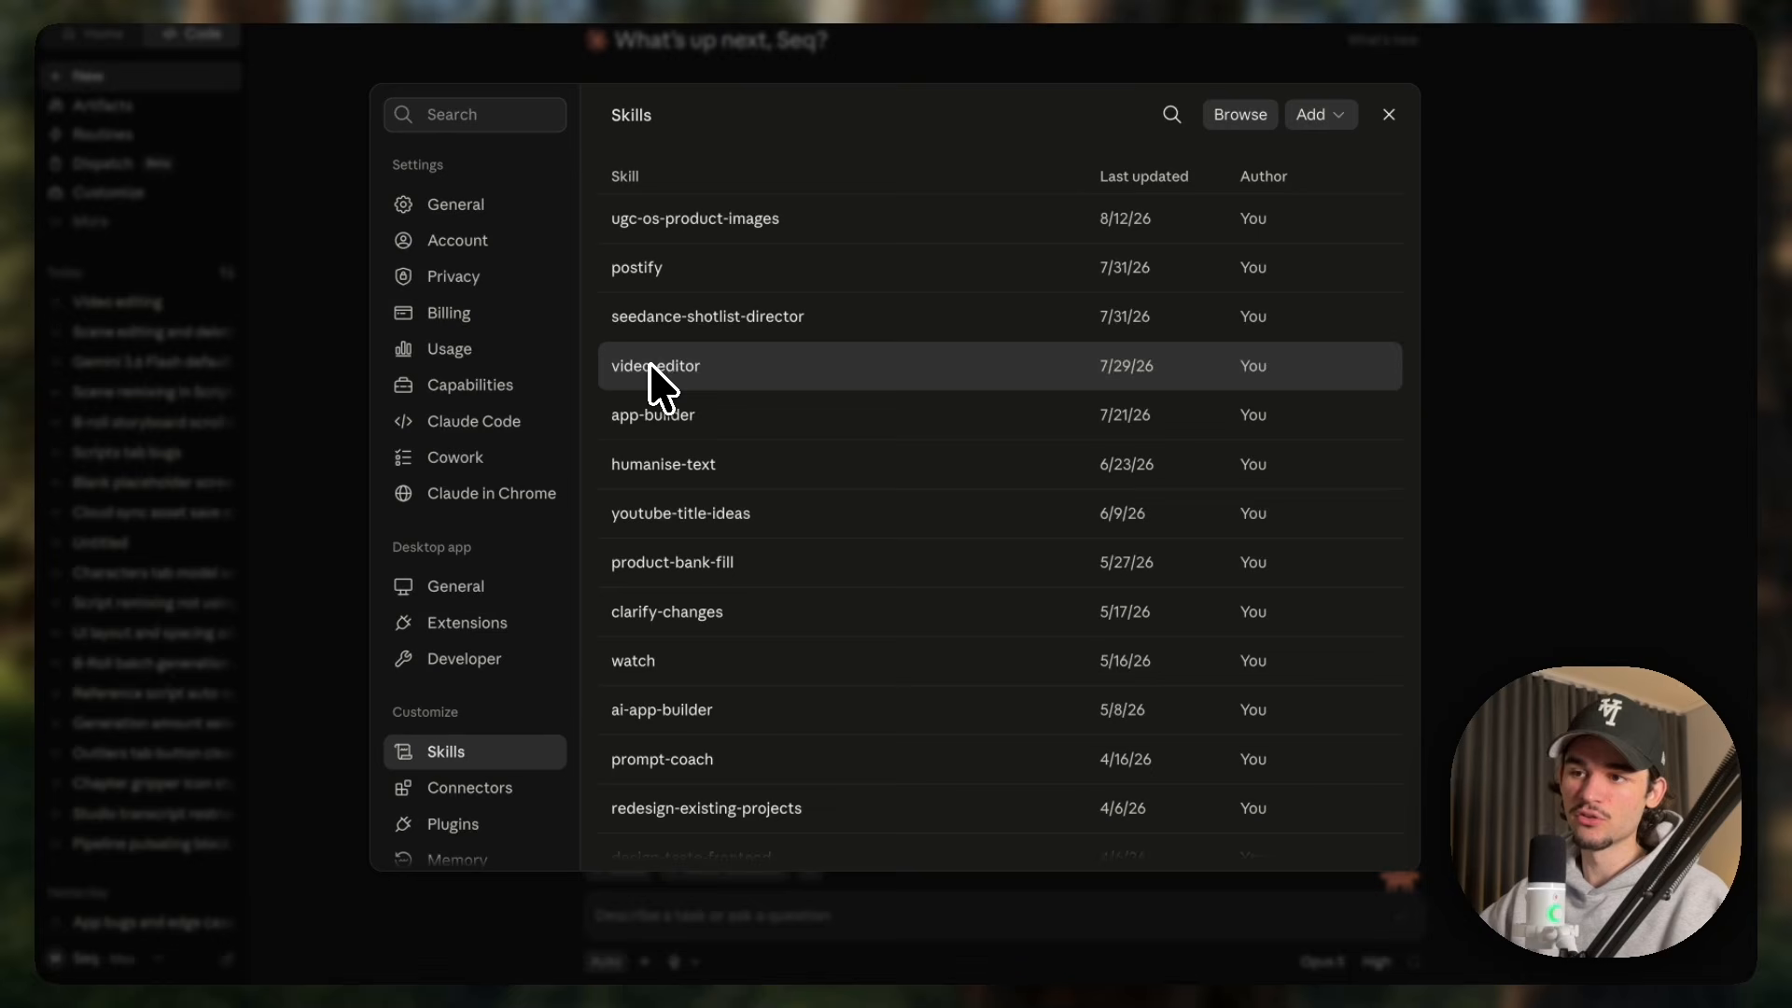
left_click(1390, 115)
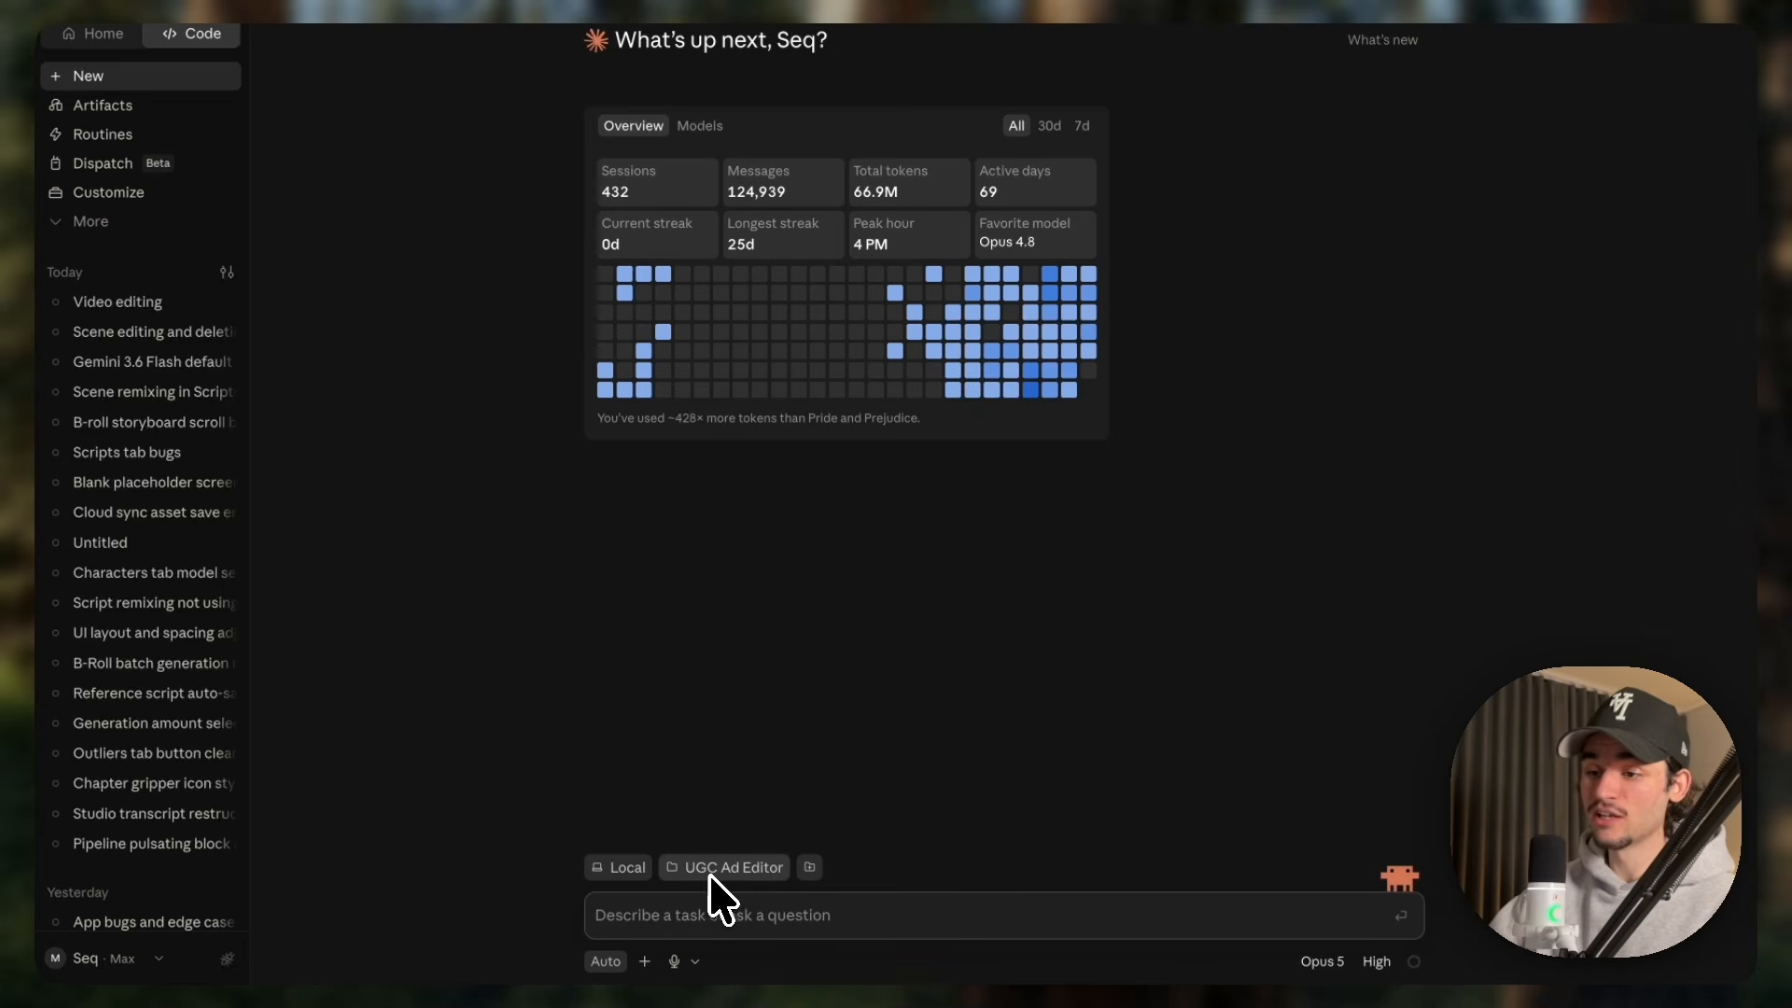
Compose a Claude Code request that calls the video-editor skill with the text "Please edit this video for me.".
type("video")
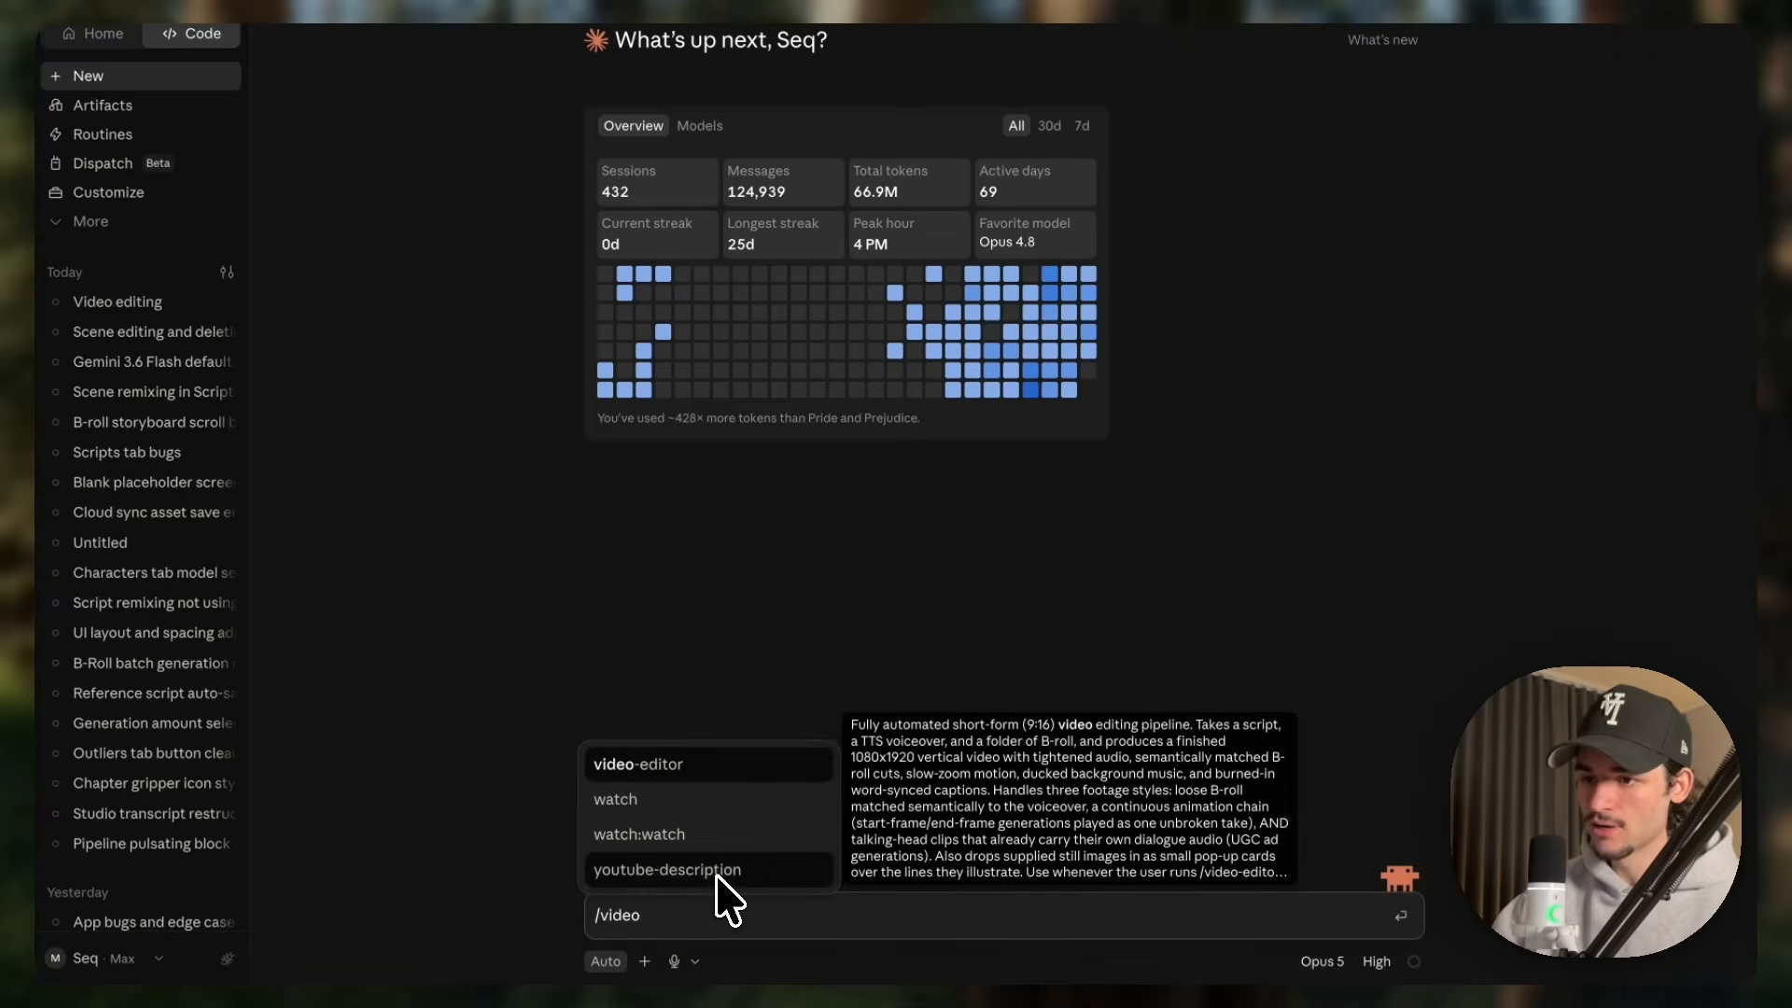
key("Return")
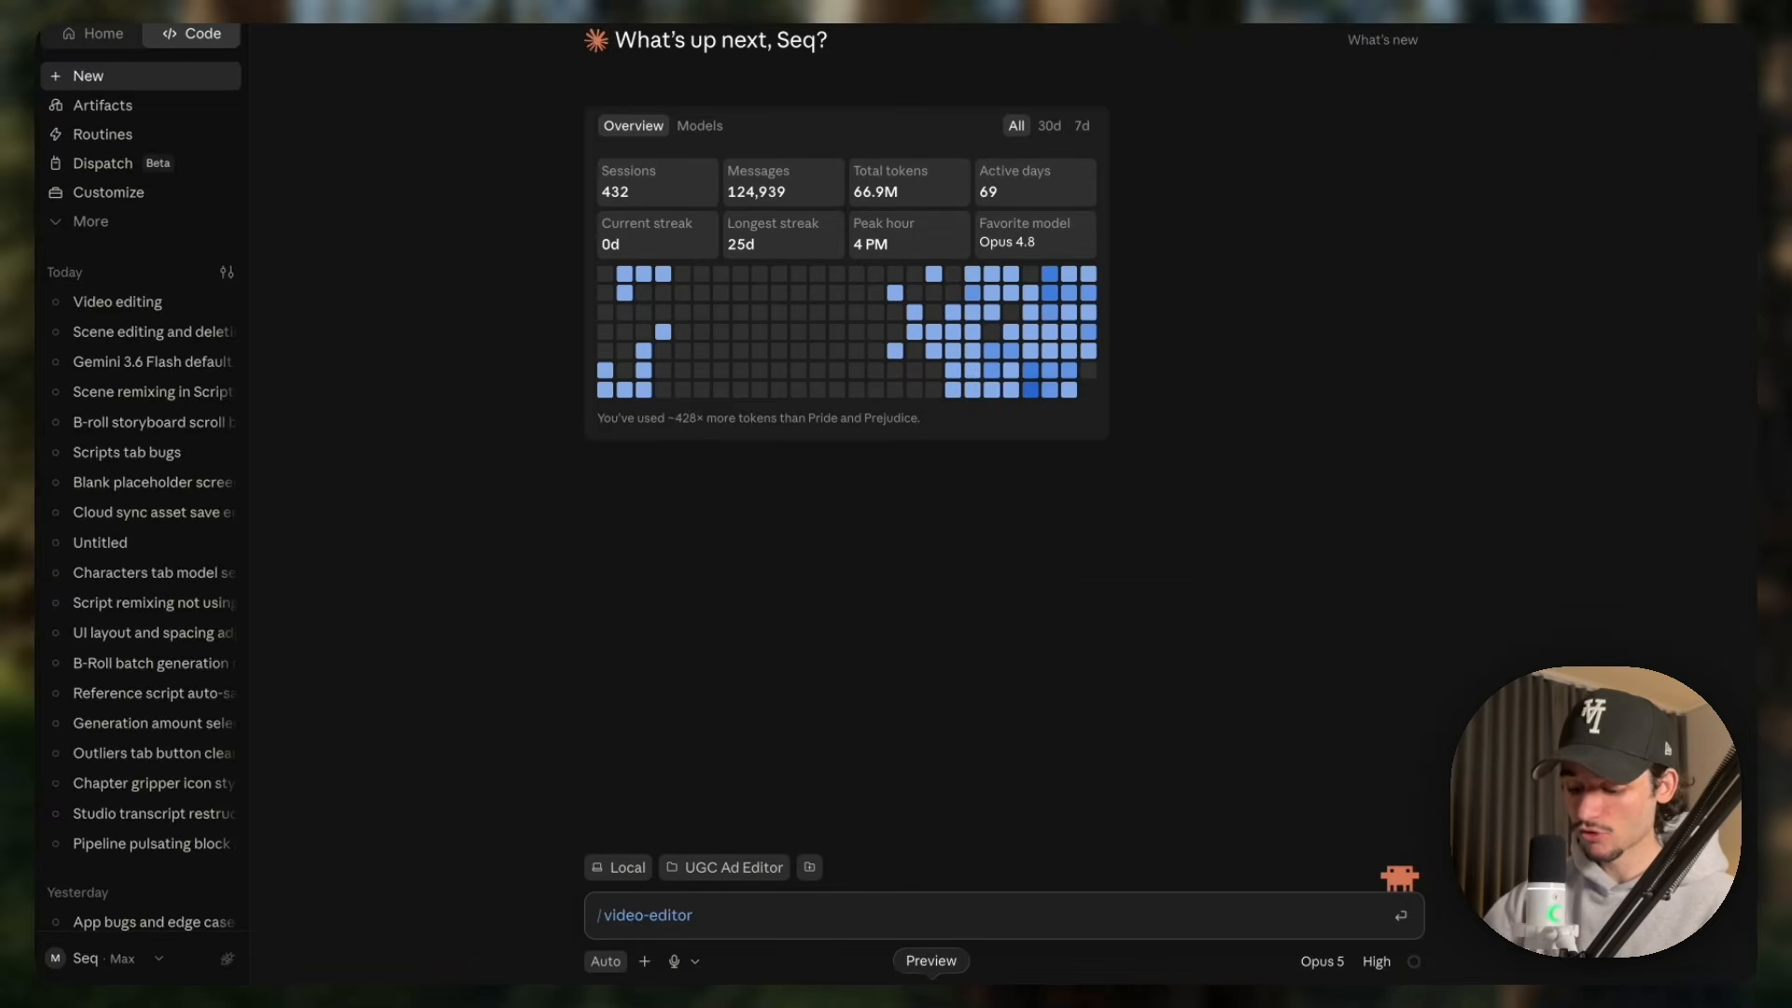
key("fn")
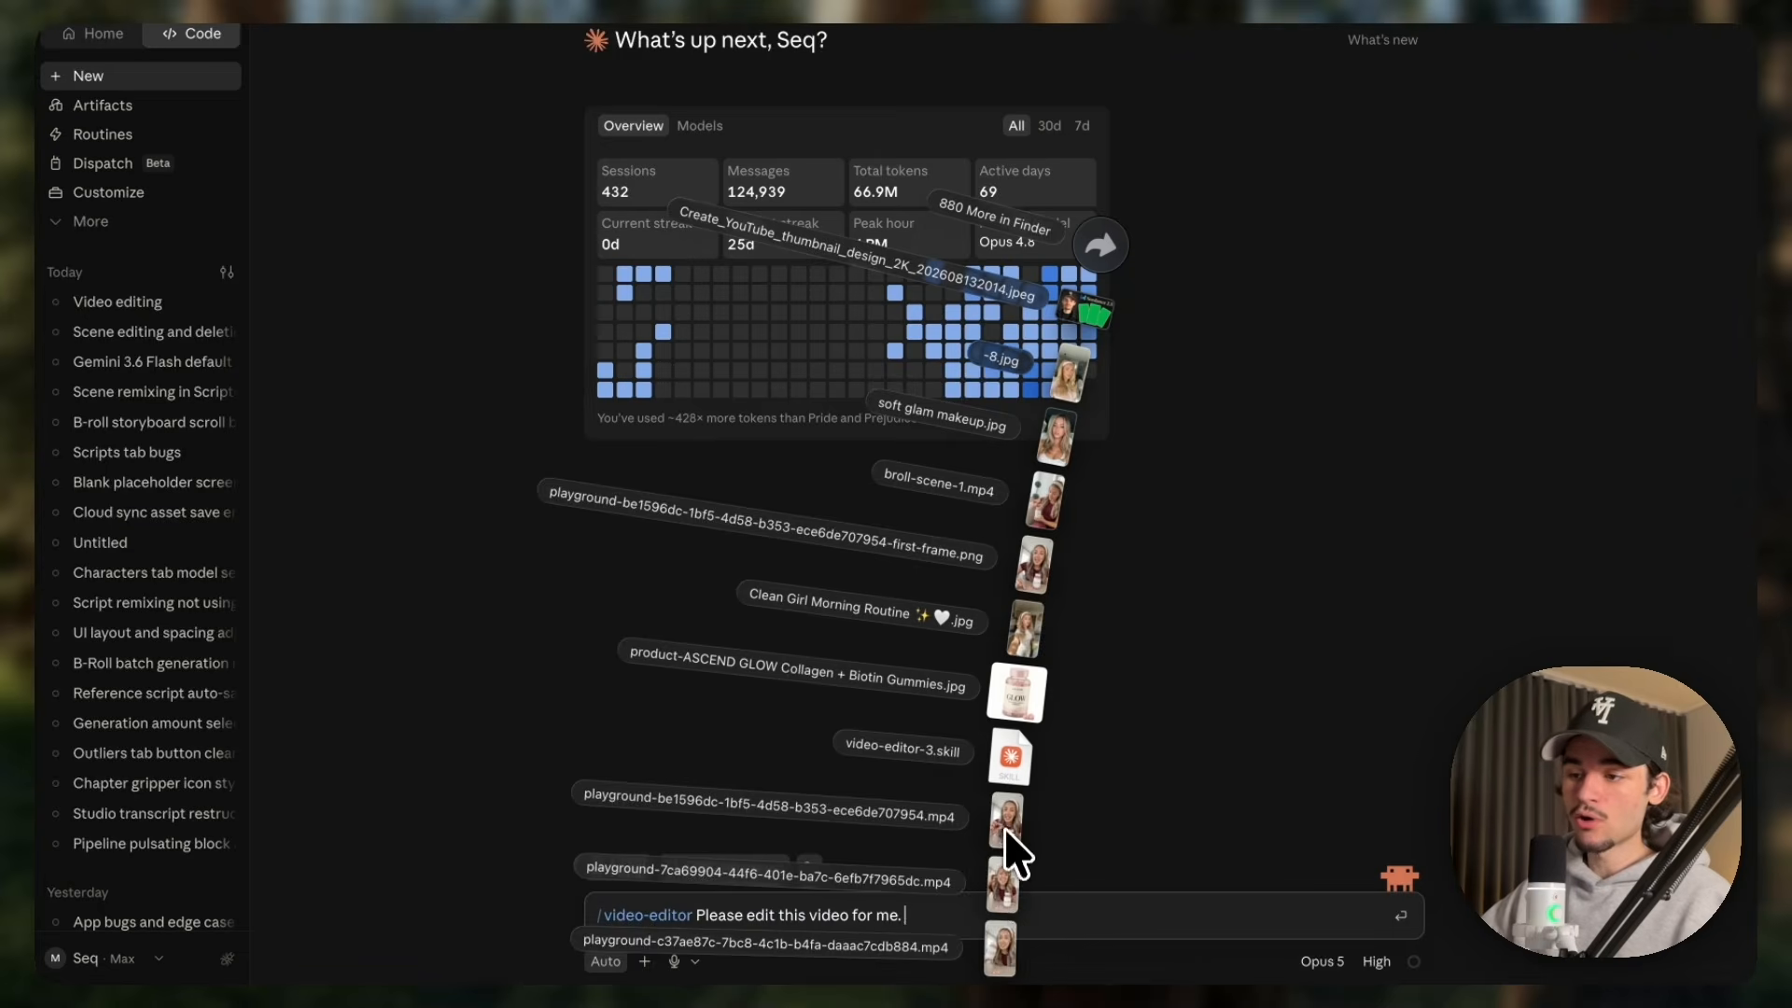
Attach the three newest playground mp4 clips from Downloads to the video-editor request and send it.
left_click_drag(1002, 828, 883, 781)
left_click_drag(883, 781, 883, 782)
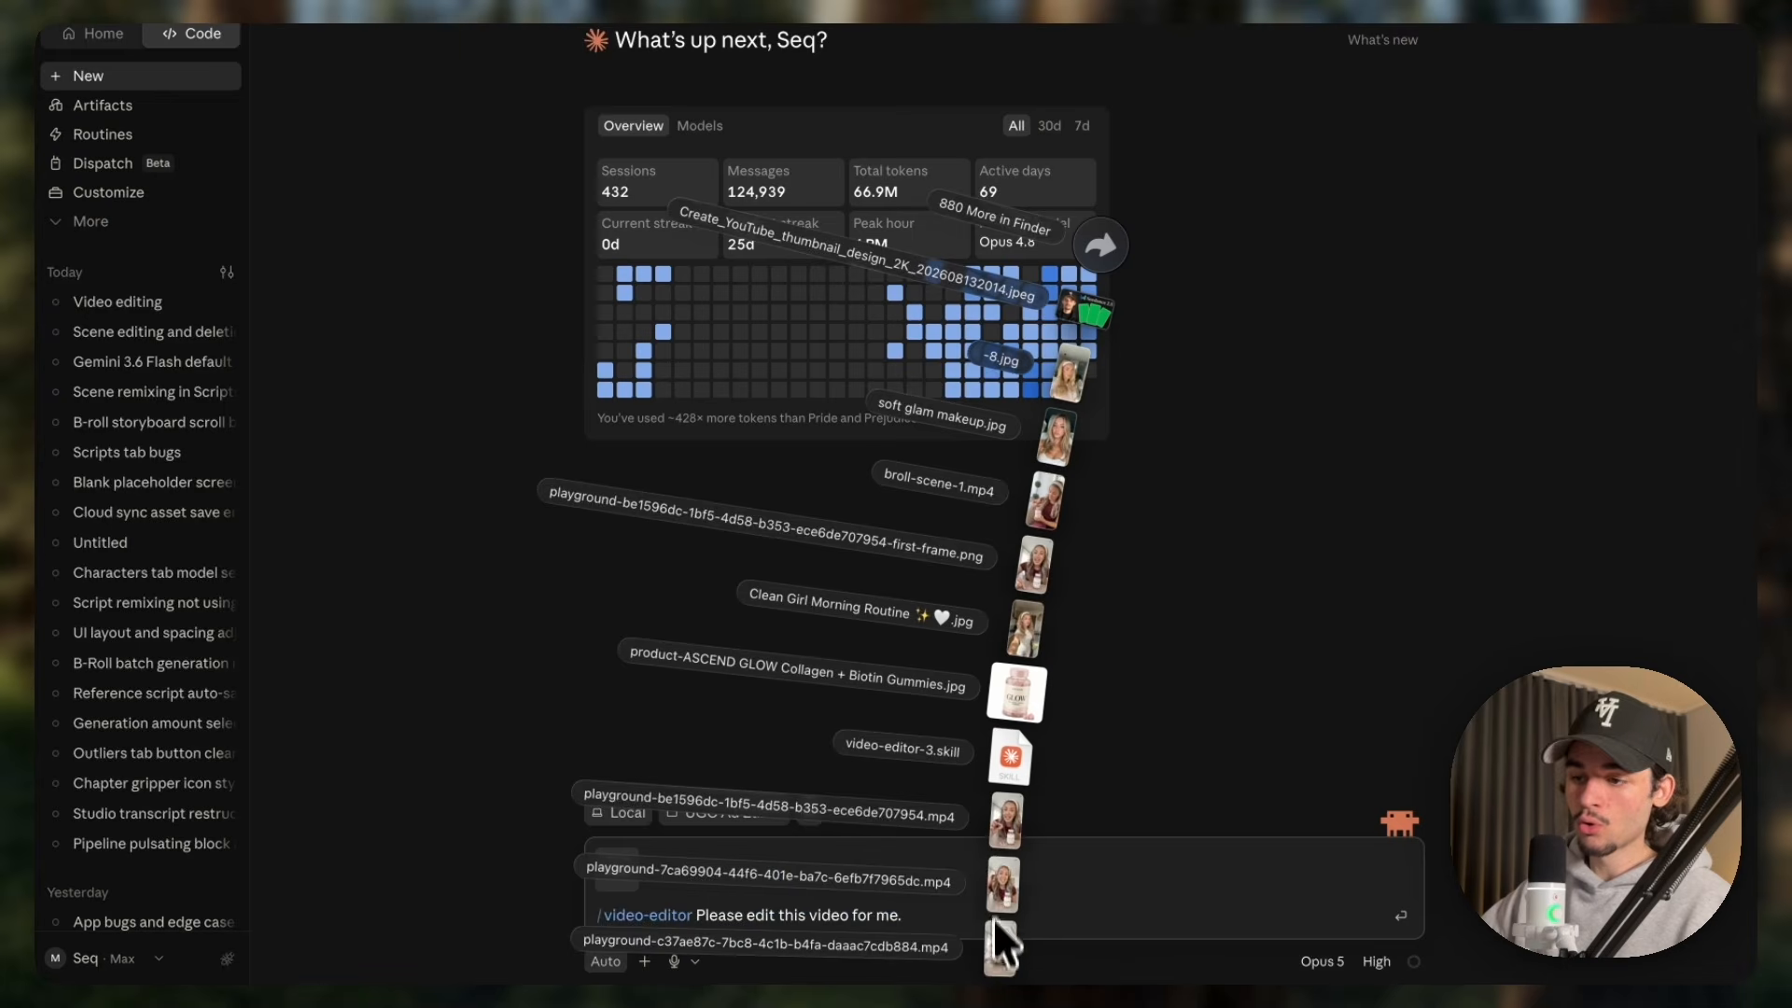
left_click_drag(993, 916, 872, 851)
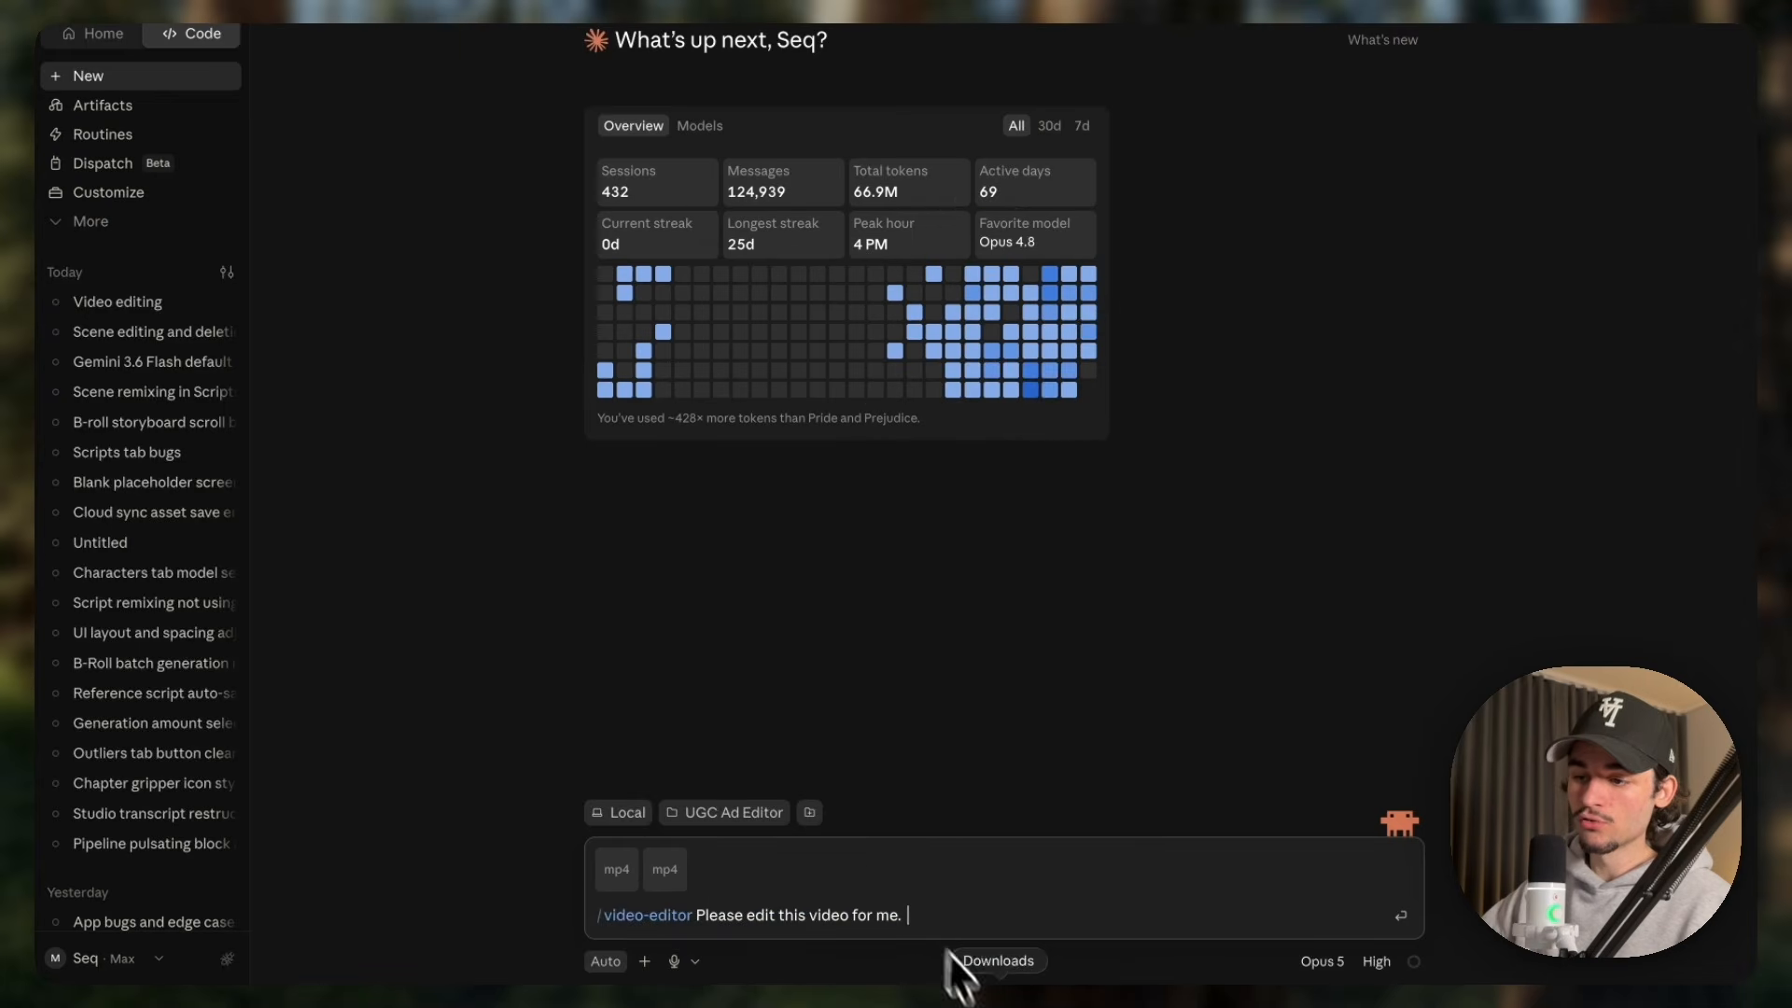
left_click(989, 962)
left_click_drag(994, 950, 882, 871)
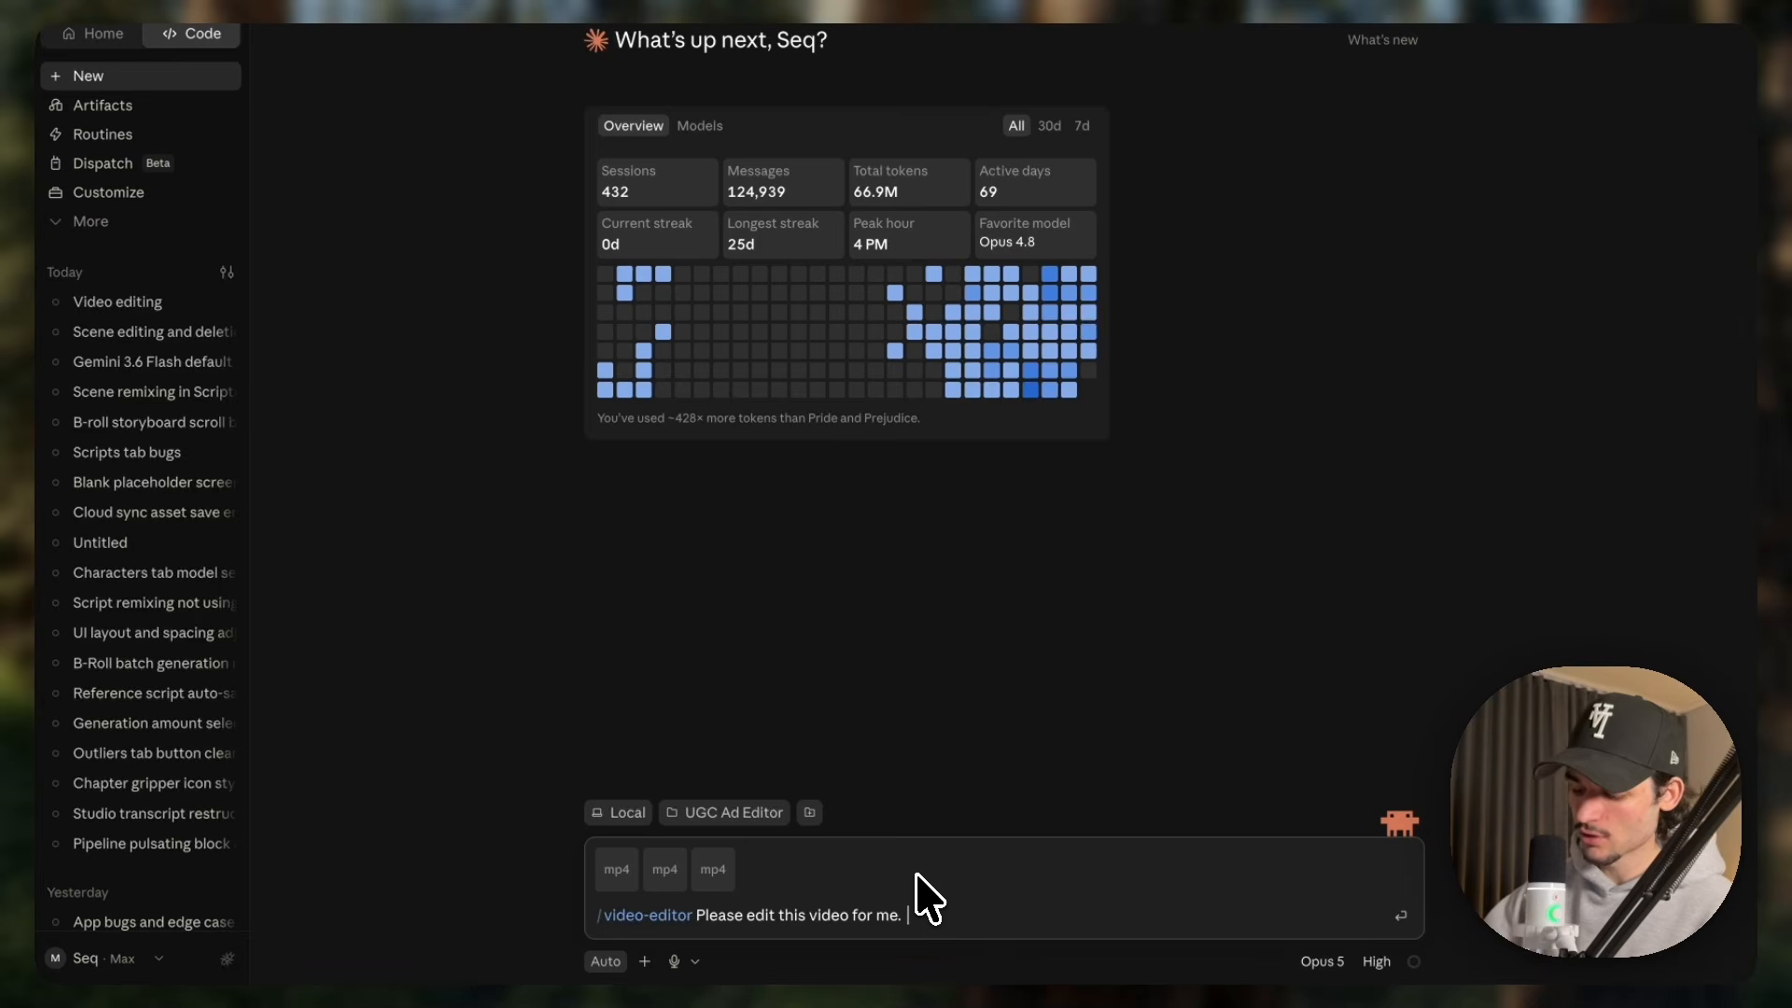
key("Return")
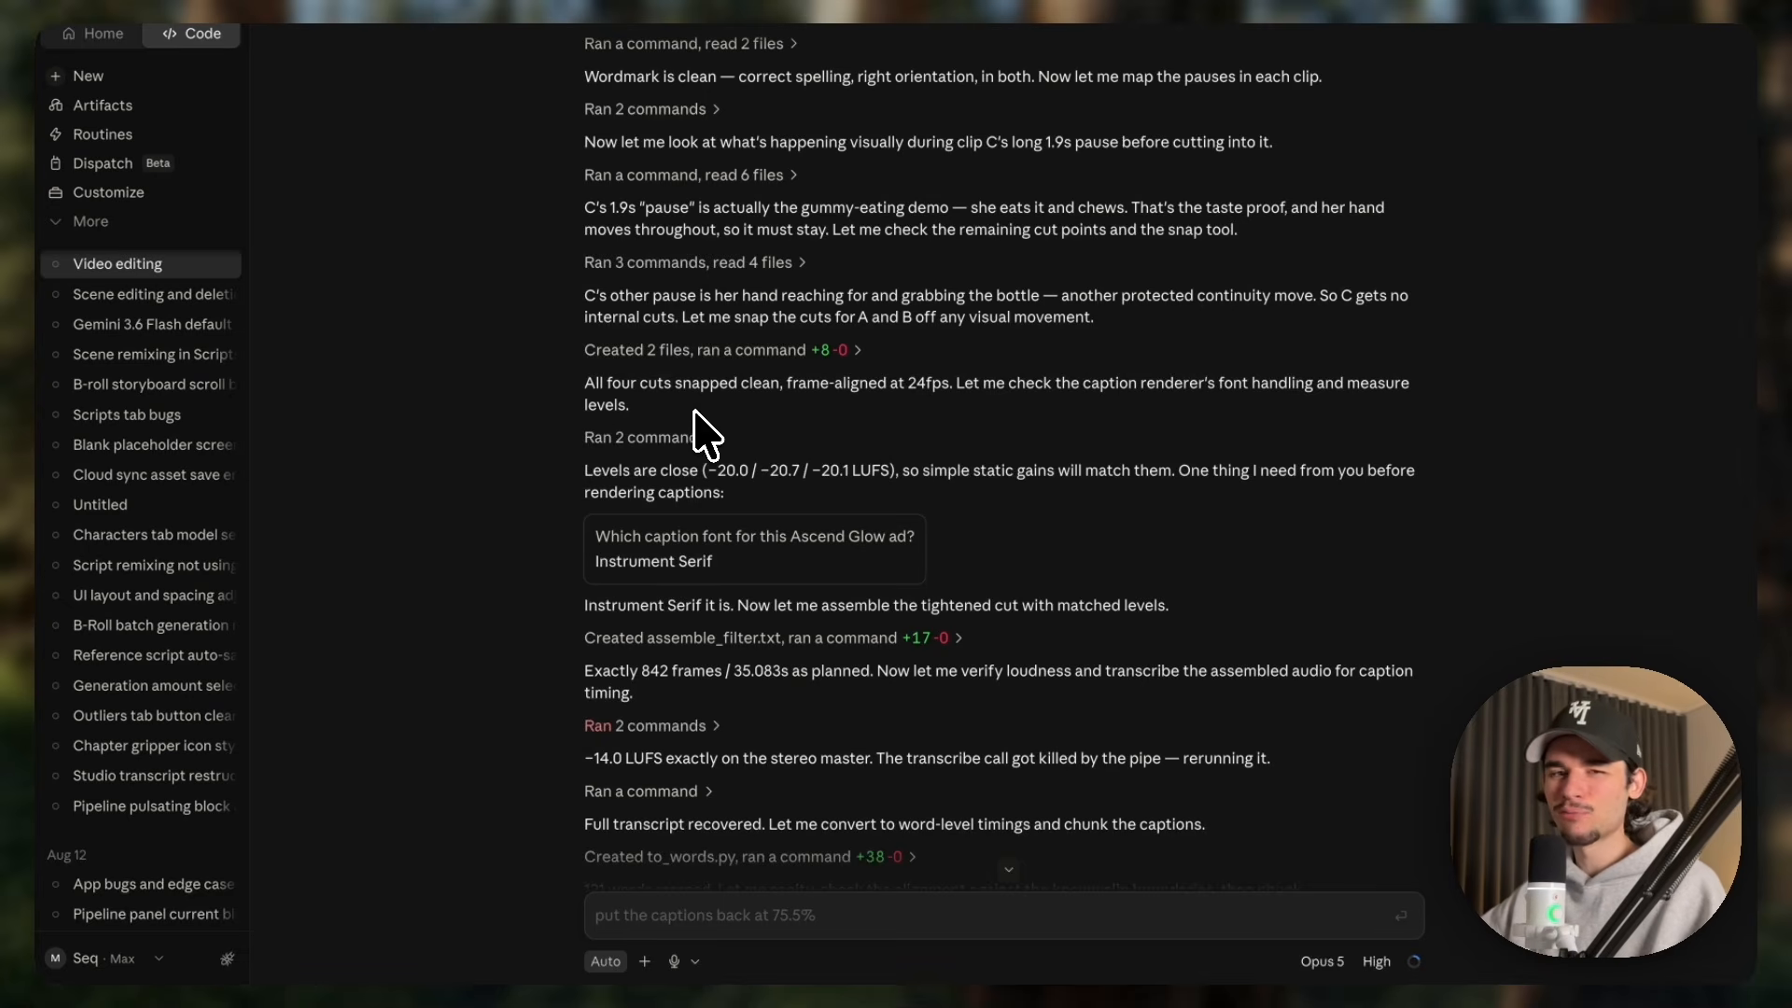
Review the Video editing session down to the delivered Ascend Glow ad and view that video full screen.
scroll(696, 448, "down", 1)
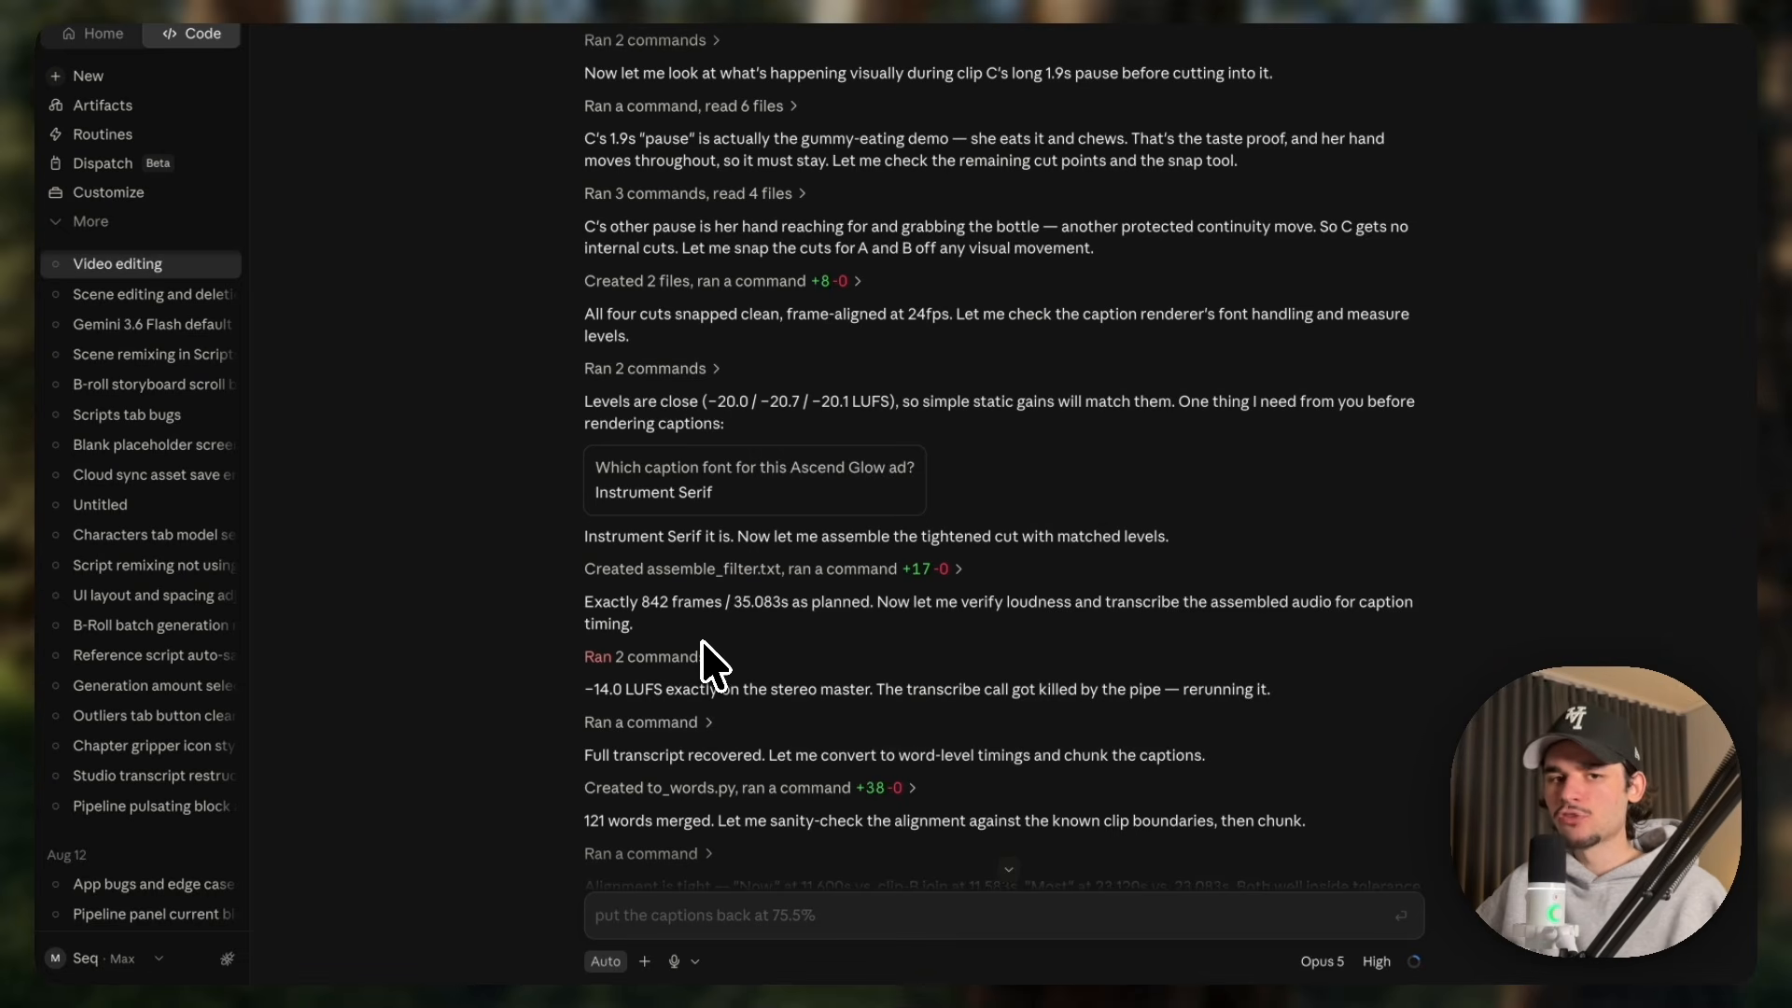
scroll(860, 360, "down", 20)
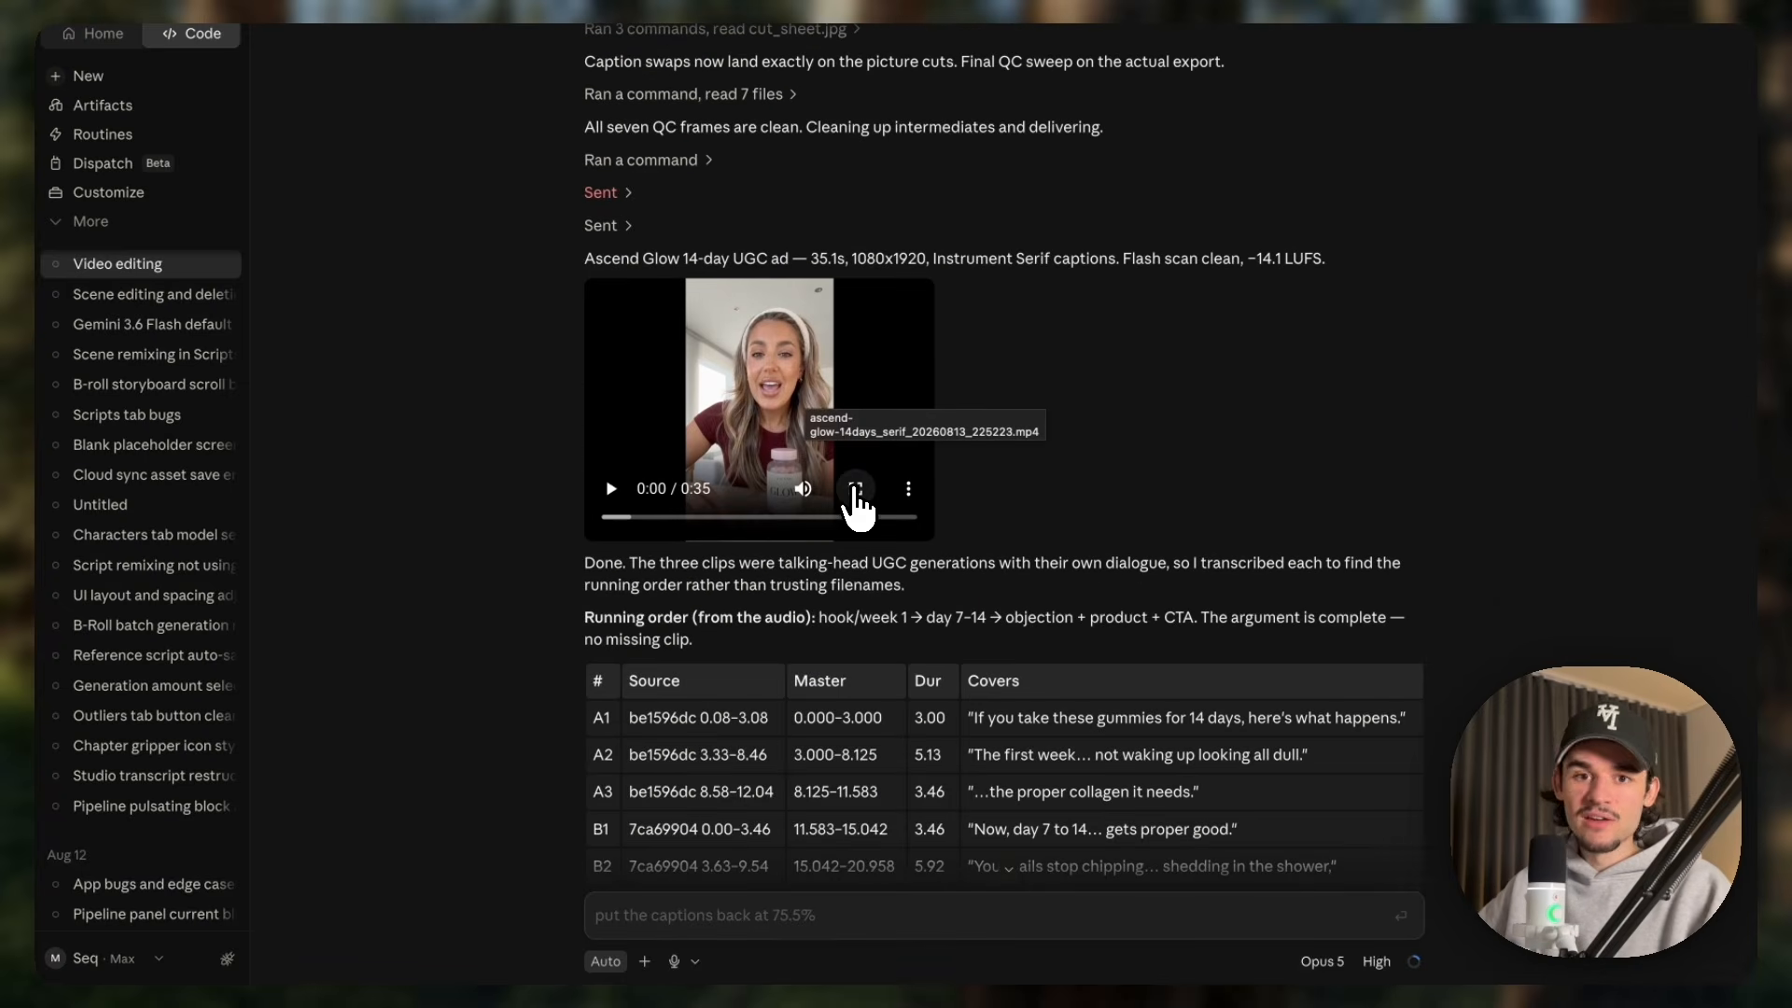
left_click(856, 490)
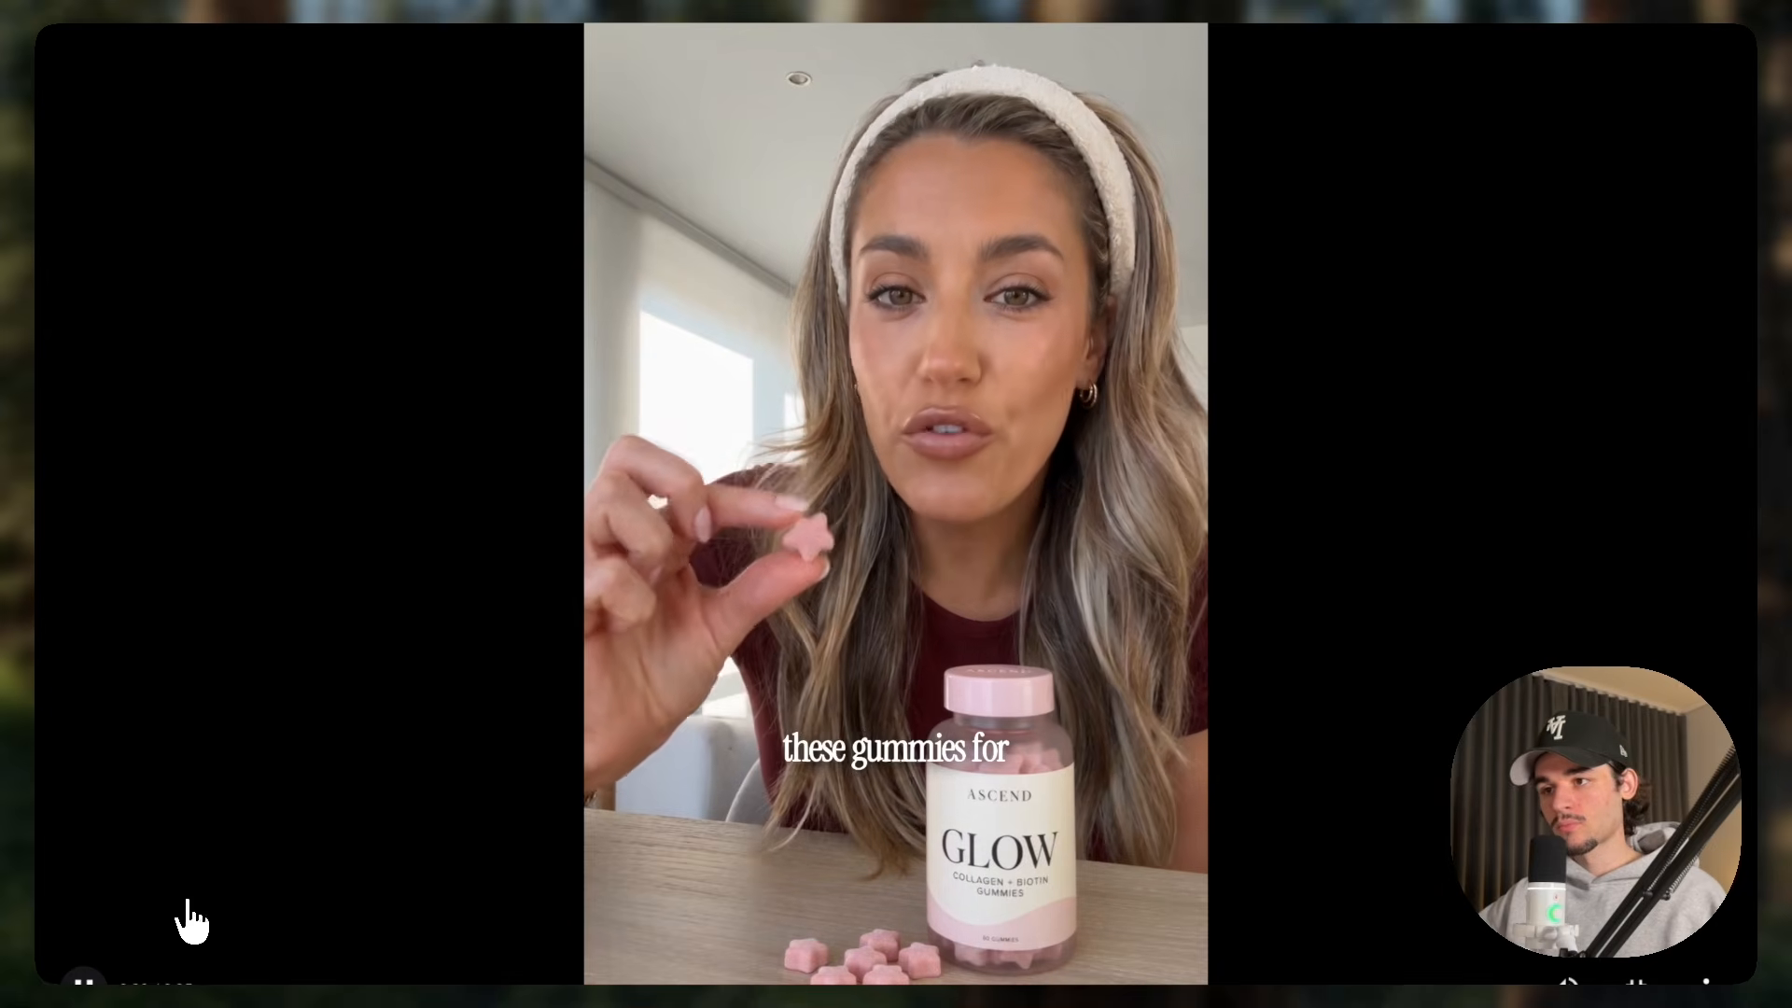